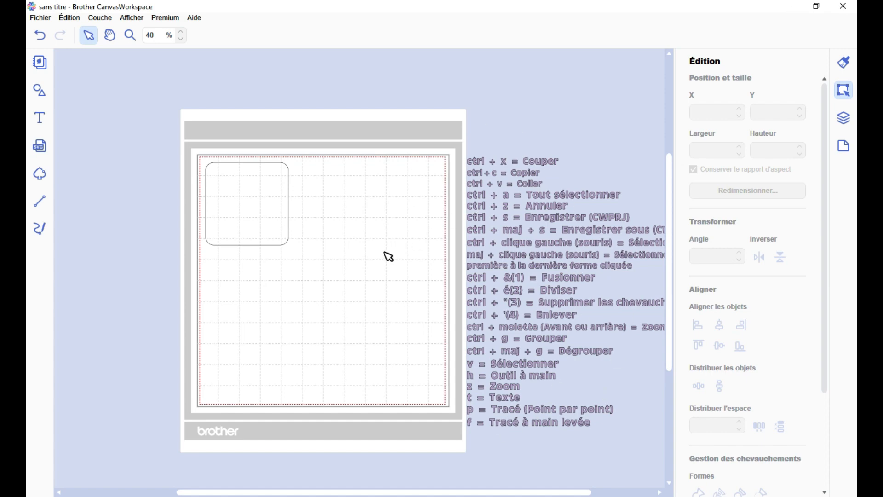
Examine the editing commands available for the rounded square, such as Couper, Copier, Coller and Dupliquer
{"action": "right_click", "coordinate": [251, 205]}
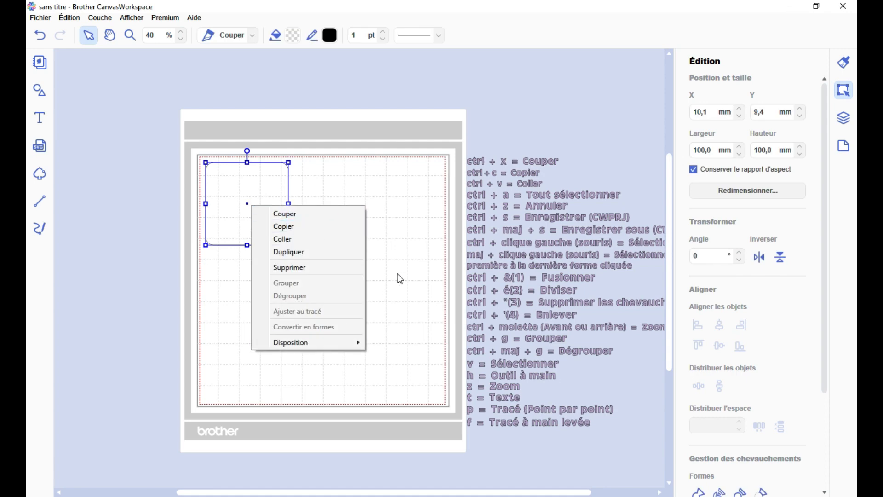
{"action": "left_click", "coordinate": [403, 246]}
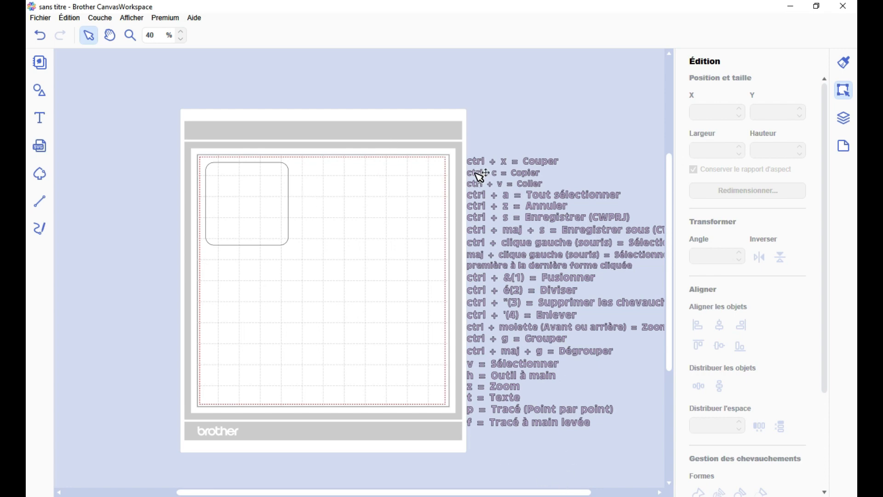
{"action": "left_click", "coordinate": [260, 210]}
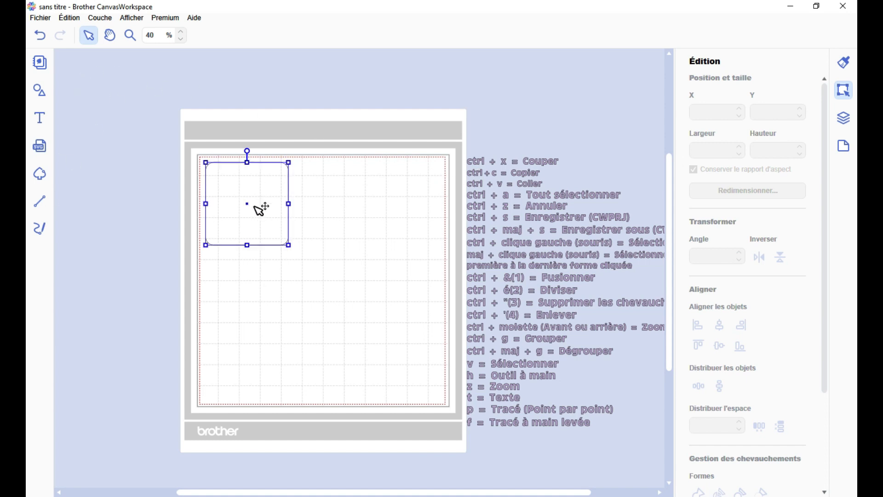
{"action": "right_click", "coordinate": [260, 209]}
{"action": "left_click", "coordinate": [370, 179]}
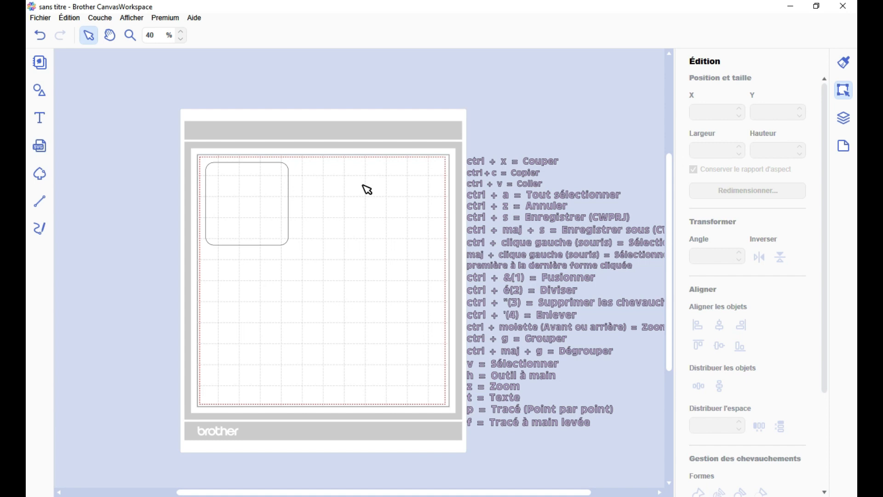
{"action": "right_click", "coordinate": [274, 195]}
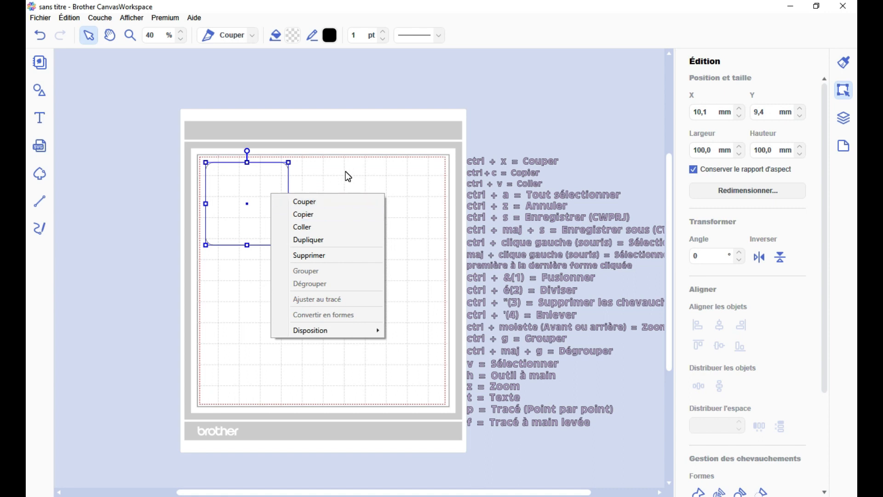
{"action": "left_click", "coordinate": [346, 172]}
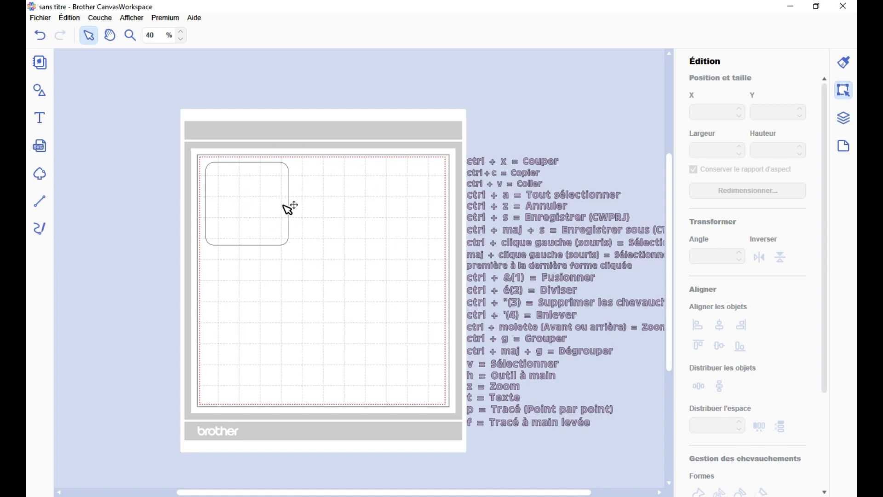
Move the text "ctrl + x = Couper" to the free area left of the cutting mat, at about X -137 mm, Y -36 mm
{"action": "left_click", "coordinate": [271, 182]}
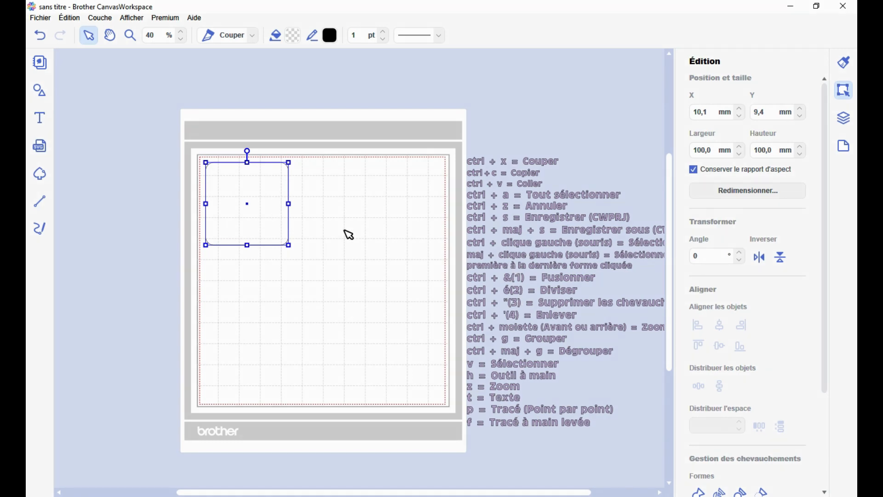
{"action": "left_click_drag", "start_coordinate": [508, 166], "coordinate": [306, 134]}
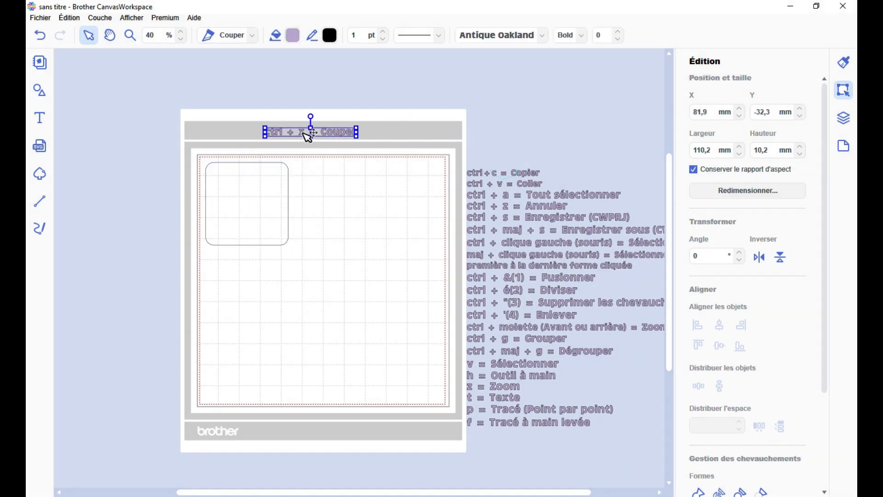
{"action": "left_click", "coordinate": [317, 158]}
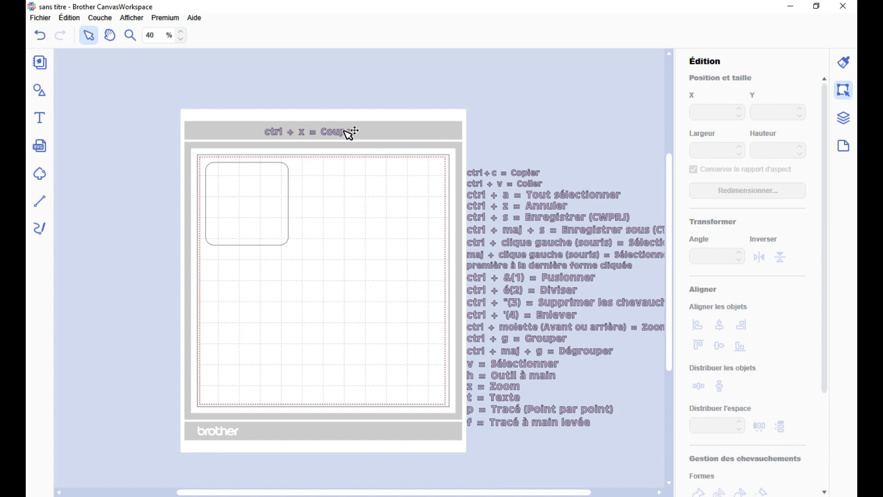
{"action": "left_click_drag", "start_coordinate": [350, 133], "coordinate": [554, 162]}
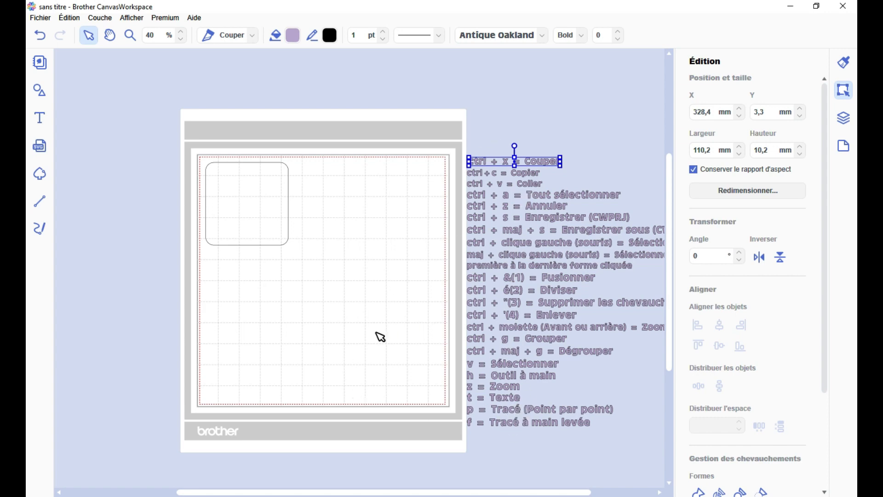
{"action": "left_click_drag", "start_coordinate": [509, 162], "coordinate": [509, 168]}
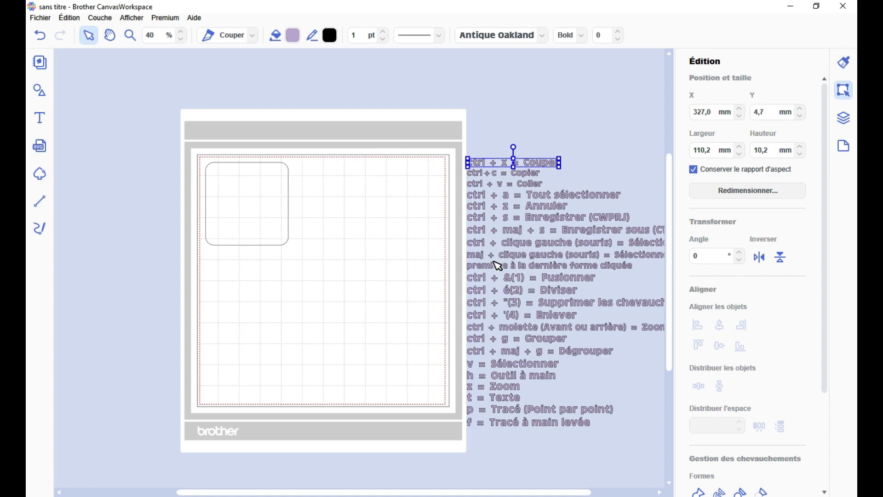
{"action": "left_click_drag", "start_coordinate": [509, 163], "coordinate": [388, 142]}
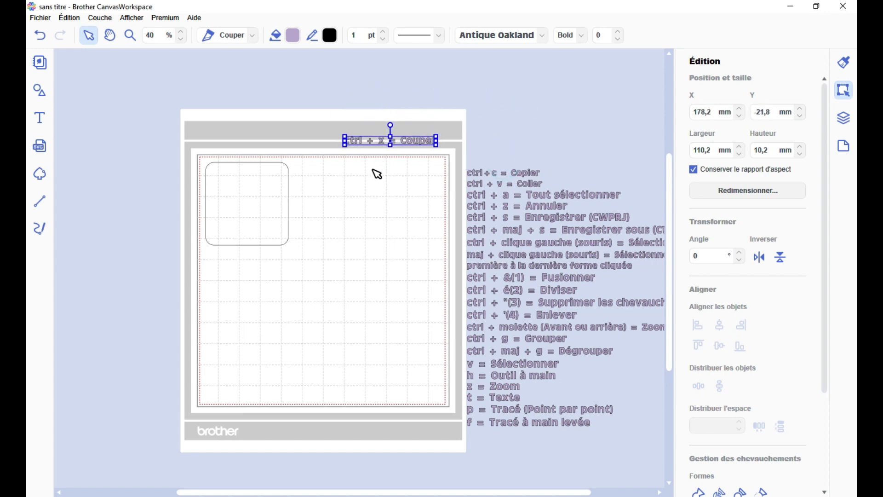
{"action": "left_click", "coordinate": [372, 195]}
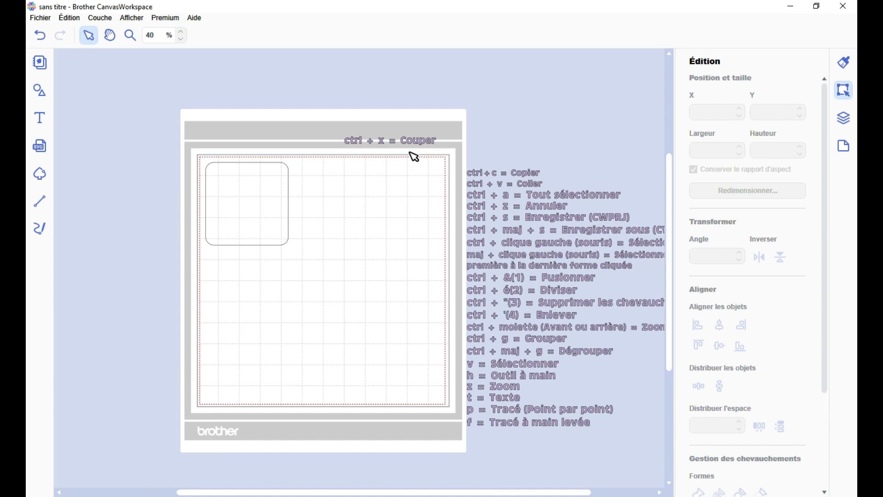
{"action": "left_click_drag", "start_coordinate": [430, 144], "coordinate": [169, 134]}
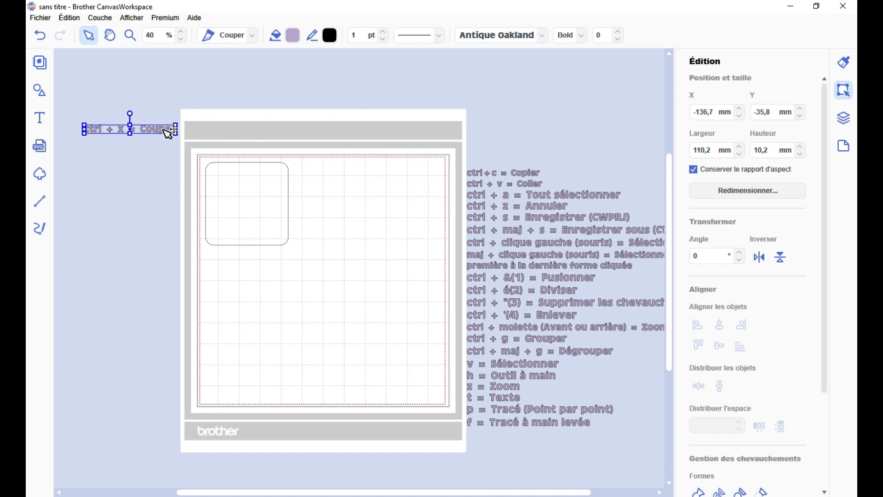
Cut and paste the rounded square twice, placing it near the mat's upper-left corner at about X 9 mm, Y 9 mm
{"action": "left_click", "coordinate": [235, 198]}
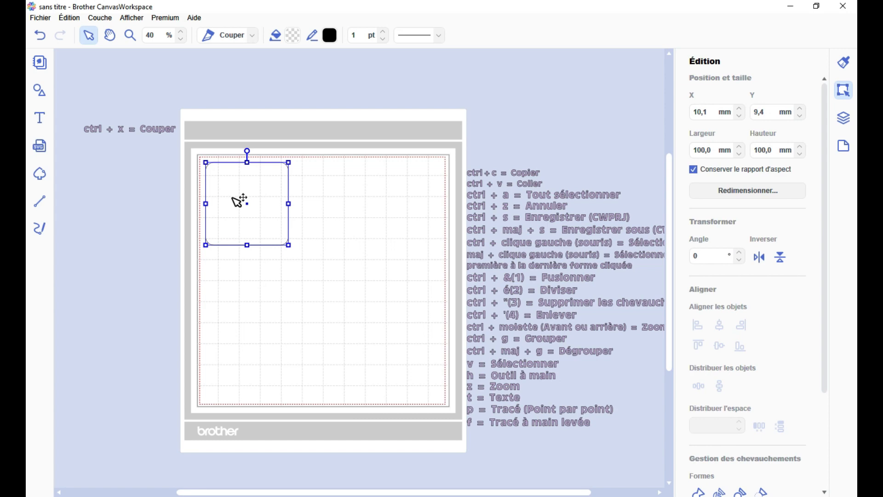
{"action": "key", "text": "ctrl+x"}
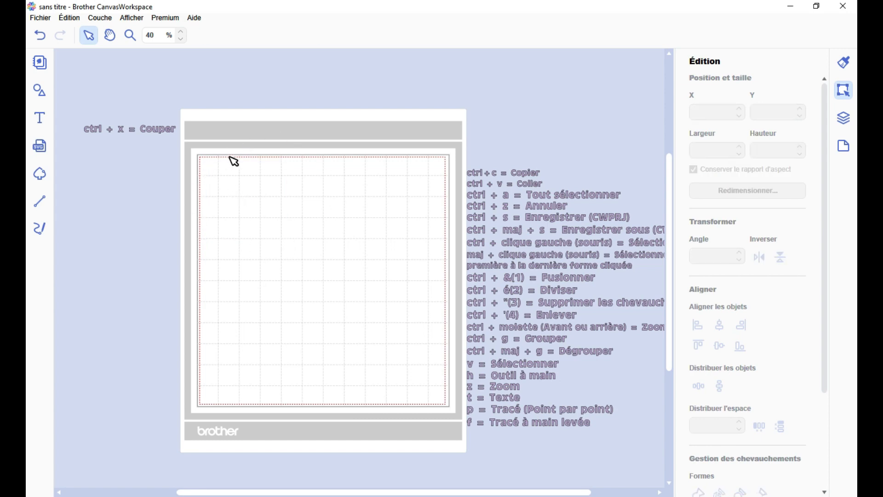
{"action": "key", "text": "ctrl+v"}
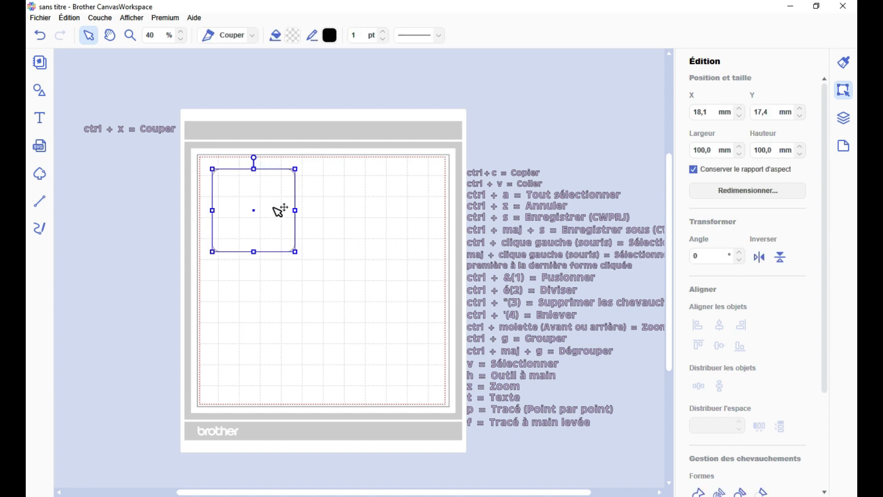
{"action": "mouse_move", "coordinate": [288, 201]}
{"action": "left_mouse_down"}
{"action": "mouse_move", "coordinate": [347, 244]}
{"action": "mouse_move", "coordinate": [270, 201]}
{"action": "left_mouse_up"}
{"action": "key", "text": "ctrl+x"}
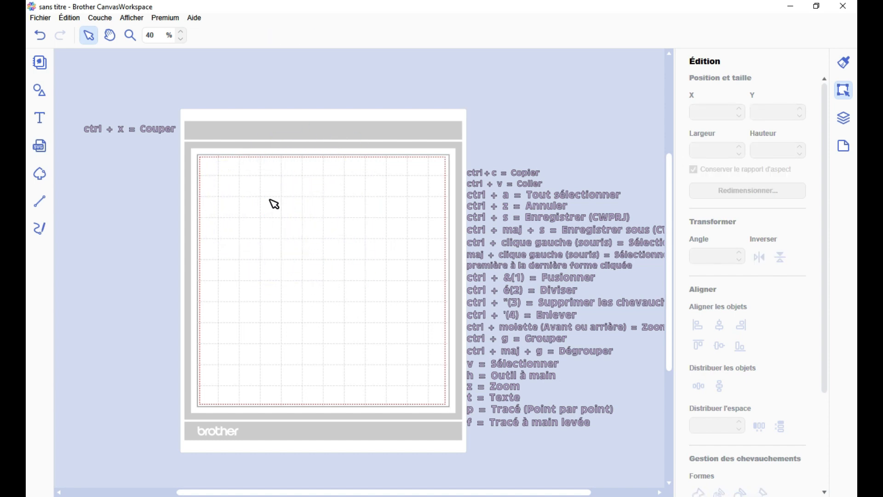
{"action": "key", "text": "ctrl+v"}
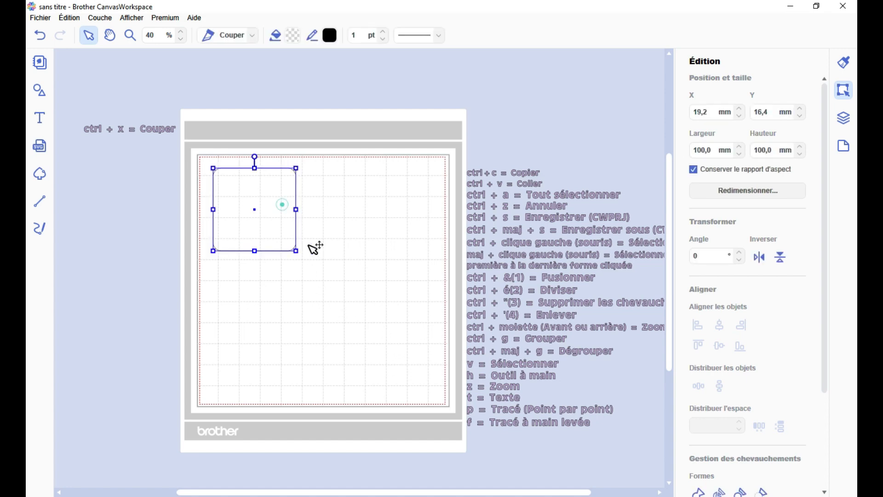
{"action": "mouse_move", "coordinate": [290, 207]}
{"action": "left_mouse_down"}
{"action": "mouse_move", "coordinate": [428, 359]}
{"action": "mouse_move", "coordinate": [431, 350]}
{"action": "mouse_move", "coordinate": [281, 201]}
{"action": "left_mouse_up"}
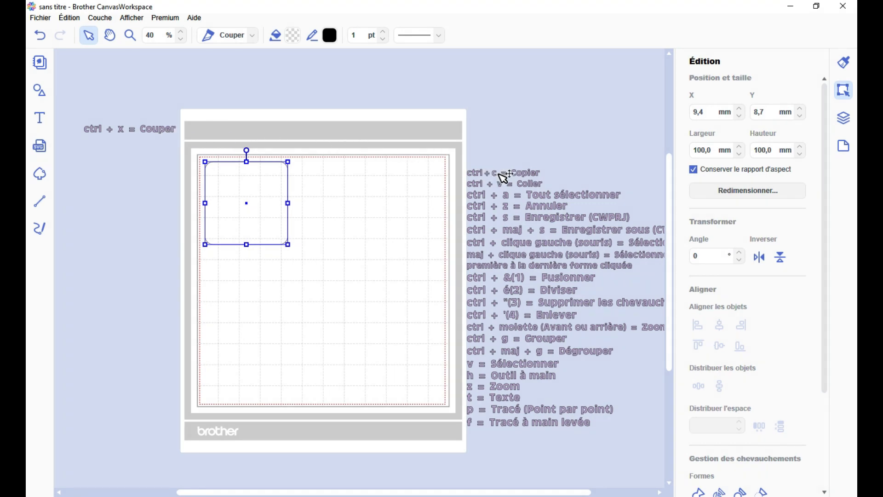
Move the text "ctrl+c = Copier" below "ctrl + x = Couper" and place a copy of the rounded square beside the original
{"action": "left_click_drag", "start_coordinate": [533, 177], "coordinate": [177, 158]}
{"action": "left_click", "coordinate": [273, 209]}
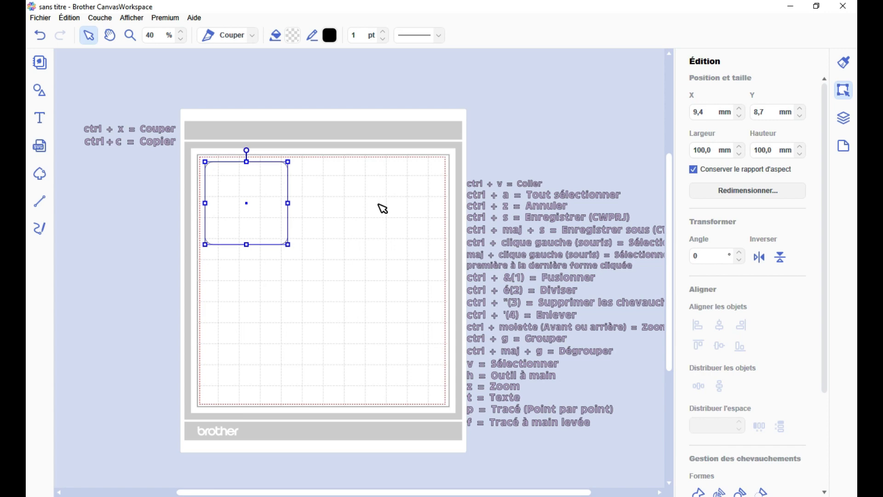
{"action": "key", "text": "ctrl+v"}
{"action": "left_click_drag", "start_coordinate": [278, 203], "coordinate": [361, 196]}
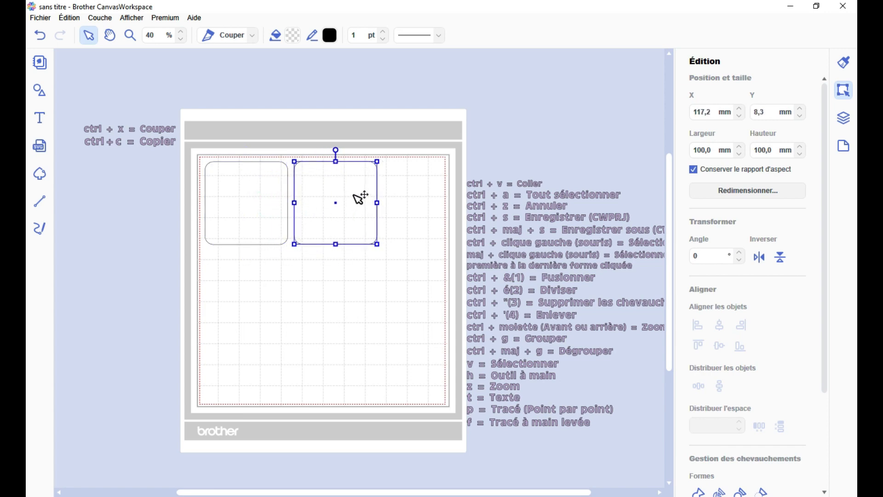
Move the text "ctrl + v = Coller" below "ctrl+c = Copier", at about X -135 mm, Y -5 mm, and clear the selection
{"action": "left_click", "coordinate": [248, 195]}
{"action": "left_click", "coordinate": [346, 197]}
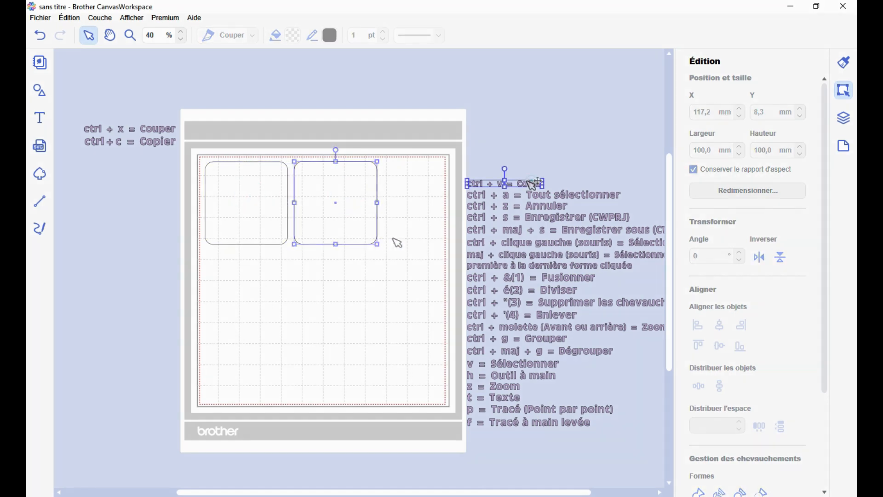
{"action": "left_click_drag", "start_coordinate": [533, 184], "coordinate": [174, 168]}
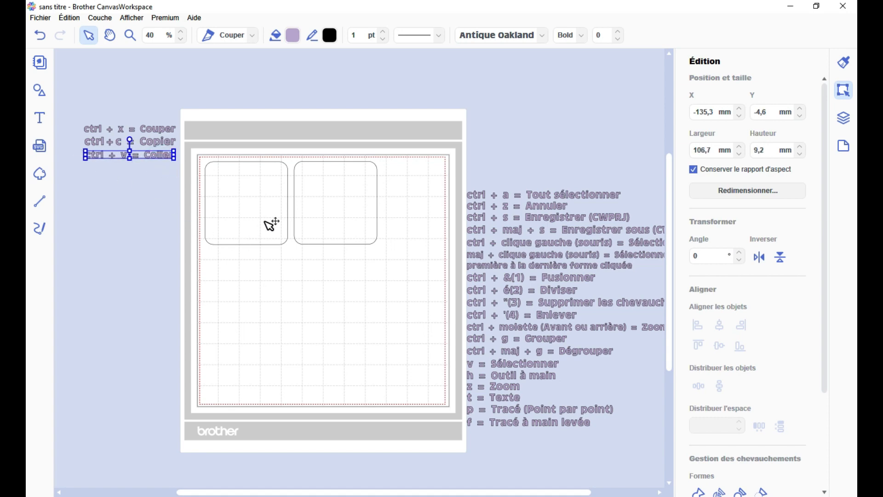
{"action": "left_click", "coordinate": [296, 269]}
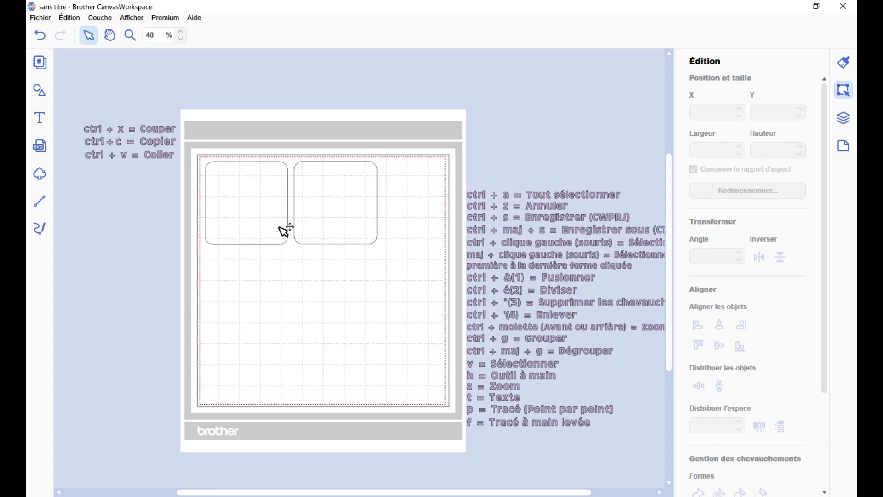
Try pasting repeated copies of the rounded square and delete the pasted copies
{"action": "key", "text": "ctrl+v"}
{"action": "key", "text": "ctrl+v"}
{"action": "key", "text": "ctrl+v"}
{"action": "key", "text": "ctrl+v"}
{"action": "key", "text": "ctrl+v"}
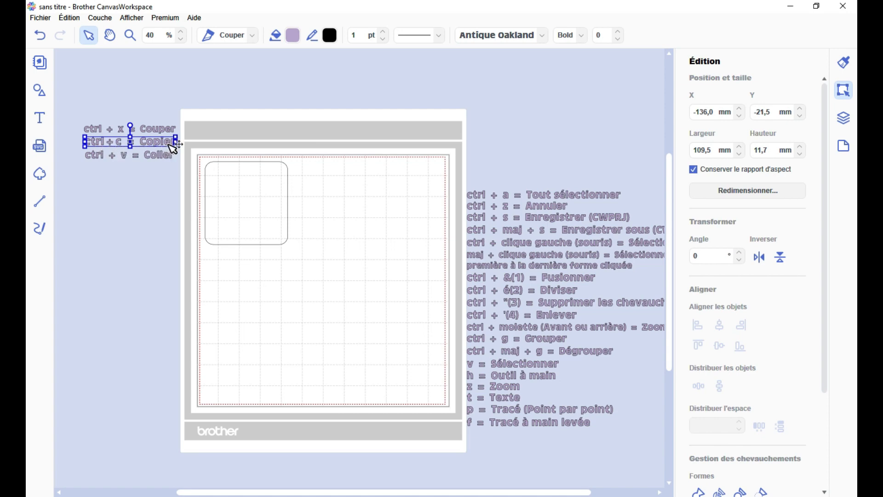
{"action": "left_click", "coordinate": [243, 212]}
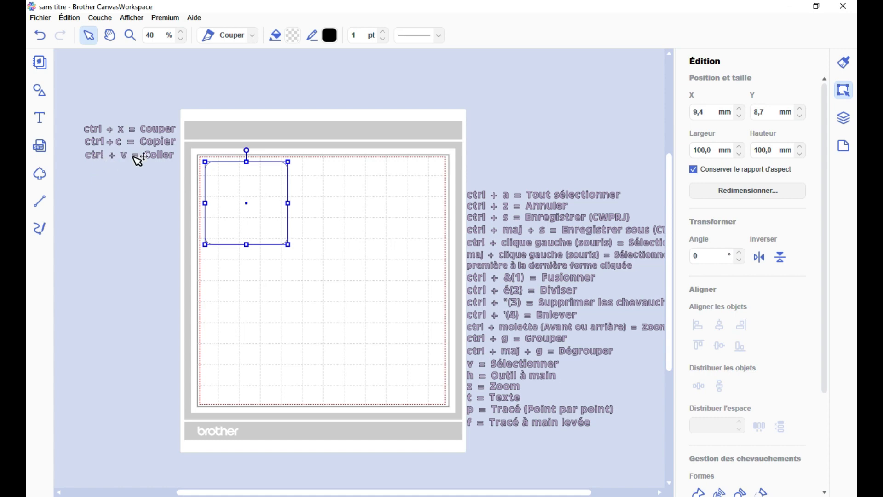
{"action": "key", "text": "ctrl+v"}
{"action": "key", "text": "ctrl+v"}
{"action": "key", "text": "ctrl+v"}
{"action": "key", "text": "ctrl+v"}
{"action": "key", "text": "ctrl+v"}
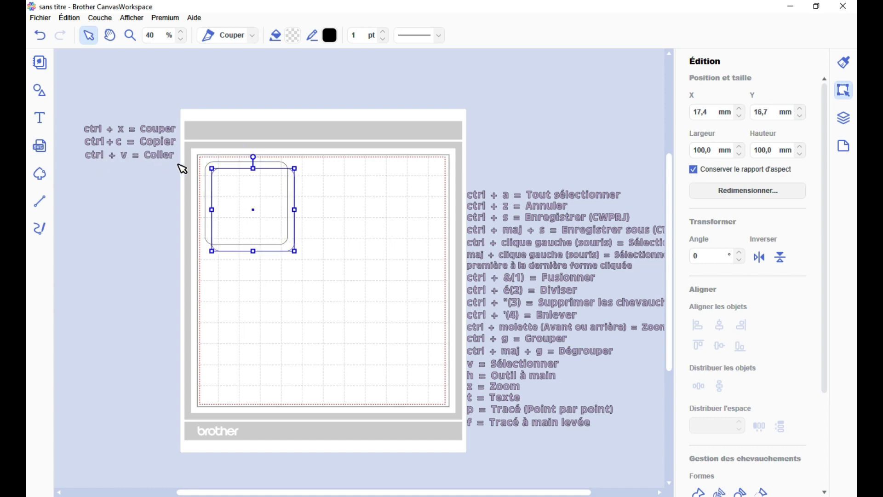
{"action": "left_click_drag", "start_coordinate": [363, 287], "coordinate": [294, 182]}
{"action": "key", "text": "Delete"}
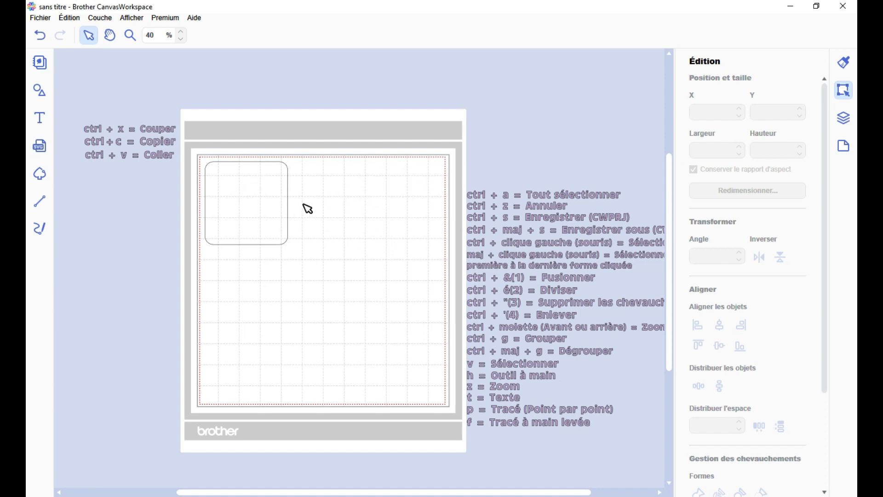
Select the rounded square and paste four copies of it onto the mat
{"action": "left_click", "coordinate": [279, 203]}
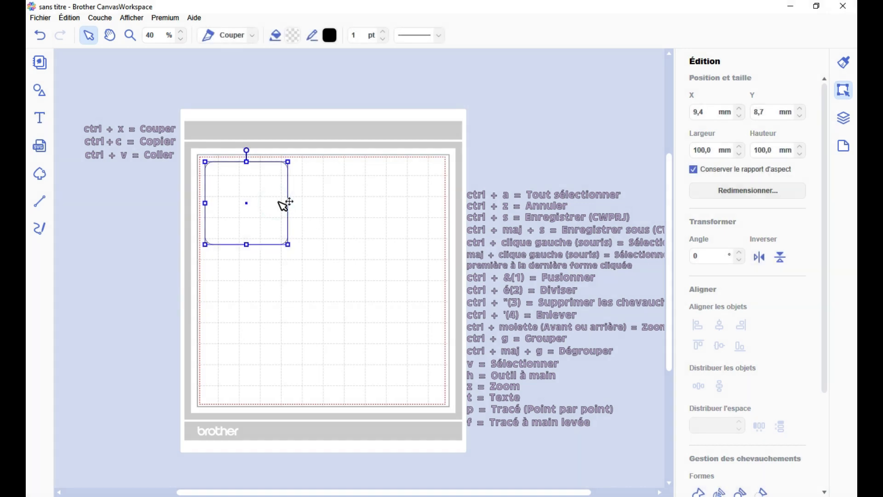
{"action": "key", "text": "ctrl+v"}
{"action": "key", "text": "ctrl+v"}
{"action": "key", "text": "ctrl+v"}
{"action": "key", "text": "ctrl+v"}
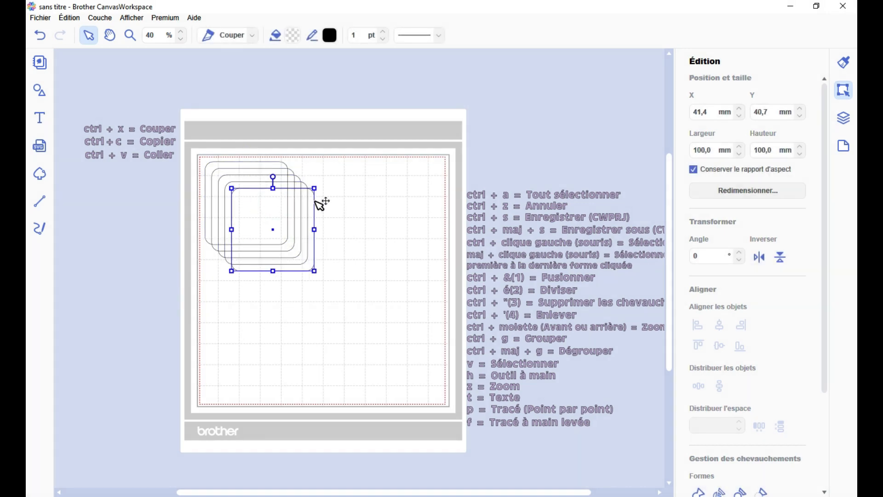
Spread the pasted squares over the mat, placing one below the original at about X 16 mm, Y 97 mm
{"action": "left_click_drag", "start_coordinate": [296, 170], "coordinate": [399, 170]}
{"action": "left_click_drag", "start_coordinate": [285, 270], "coordinate": [372, 318]}
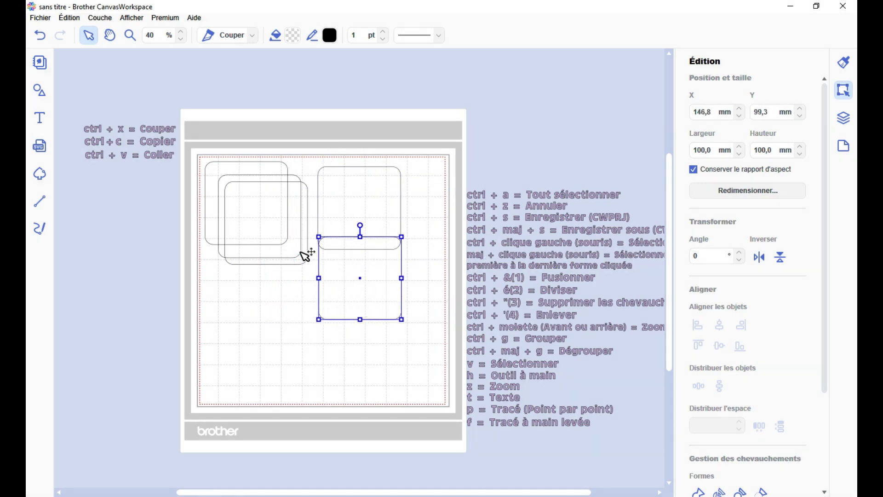
{"action": "left_click_drag", "start_coordinate": [290, 253], "coordinate": [288, 302]}
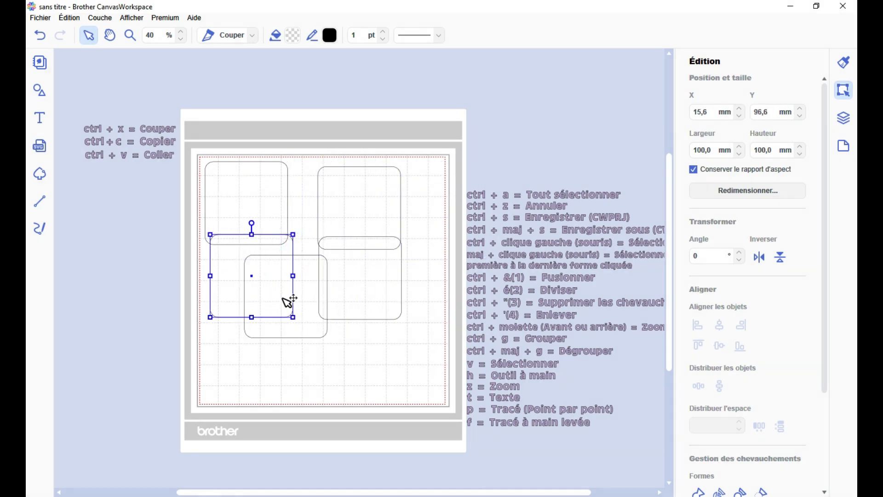
Clear the current selection and select every object in the document, including the shortcut texts
{"action": "left_click", "coordinate": [401, 347]}
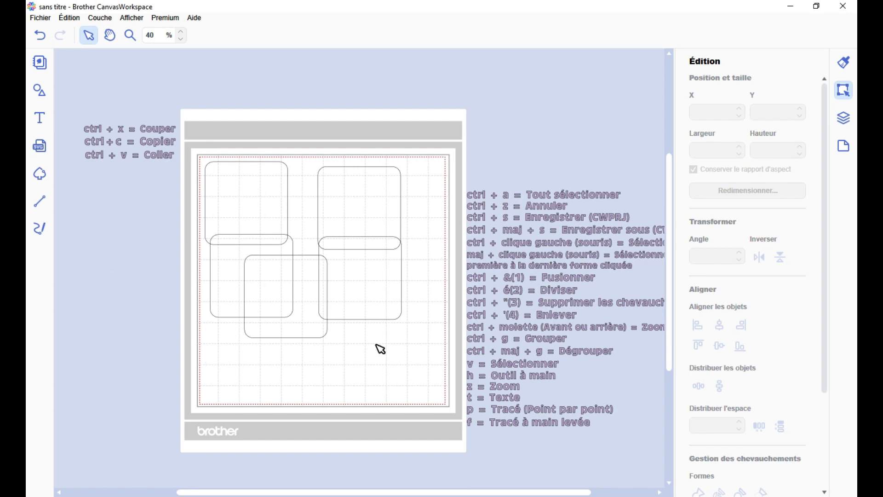
{"action": "key", "text": "ctrl+a"}
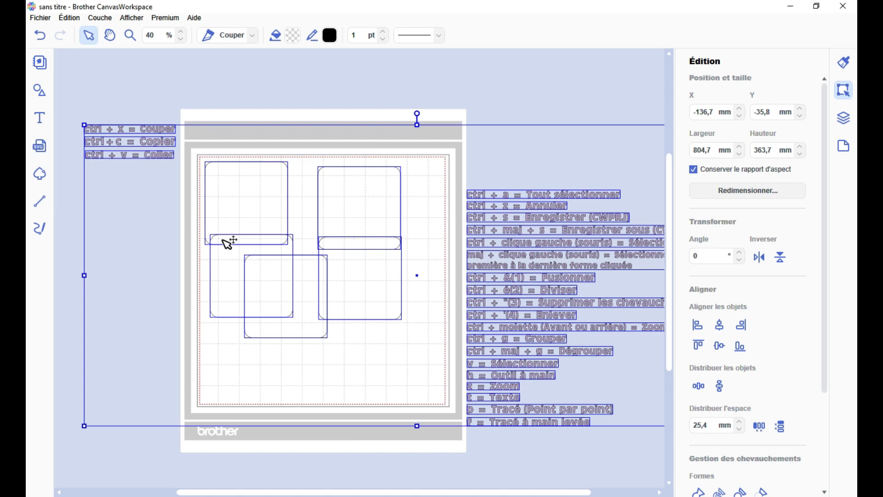
Remove the shortcut texts on both sides of the mat from the full selection, keeping only the five rounded squares selected
{"action": "left_click_drag", "start_coordinate": [108, 112], "coordinate": [135, 186]}
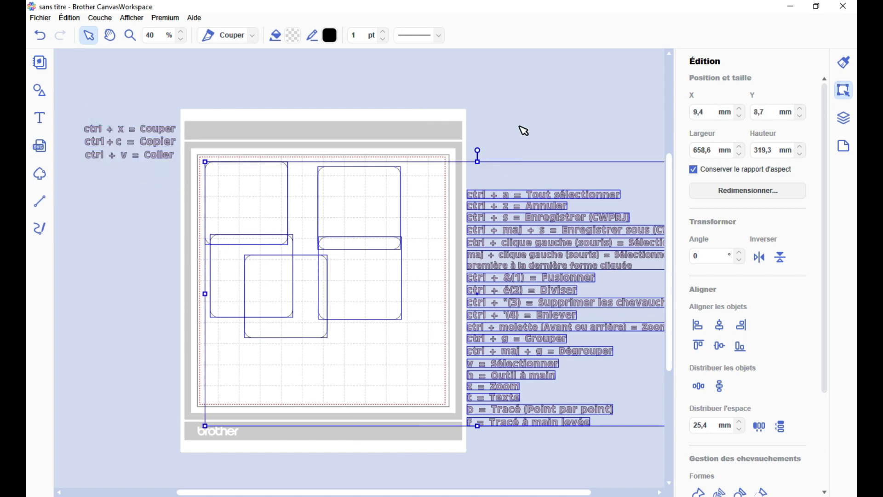
{"action": "left_click_drag", "start_coordinate": [518, 126], "coordinate": [558, 453]}
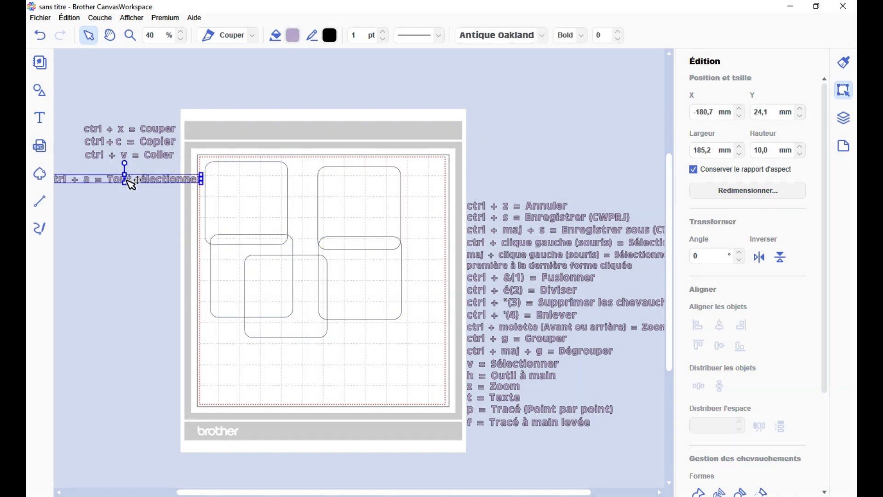
Place the "ctrl + a = Tout sélectionner" label just above "ctrl + x = Couper", and select all objects once more before clearing the selection
{"action": "left_click_drag", "start_coordinate": [138, 180], "coordinate": [169, 121]}
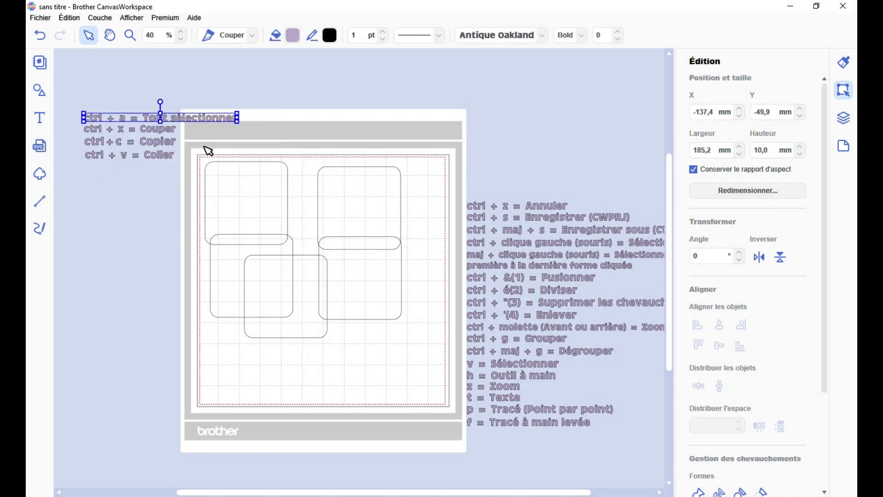
{"action": "key", "text": "ctrl+a"}
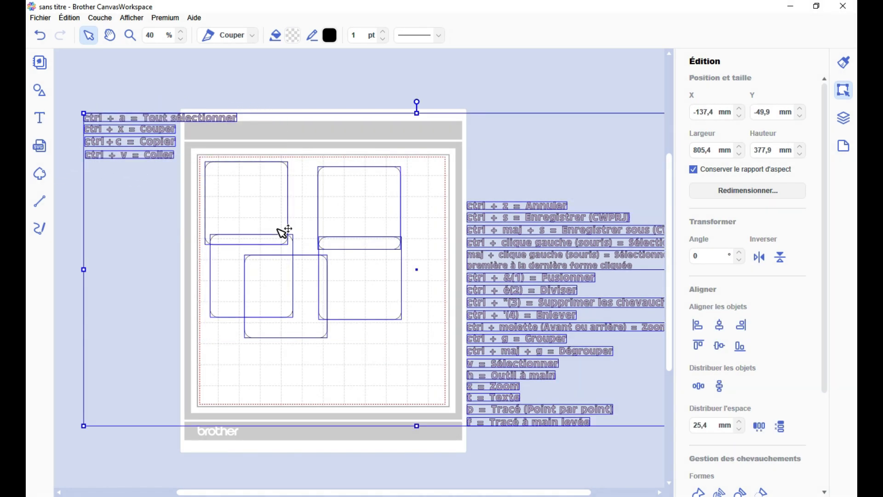
{"action": "left_click", "coordinate": [359, 100]}
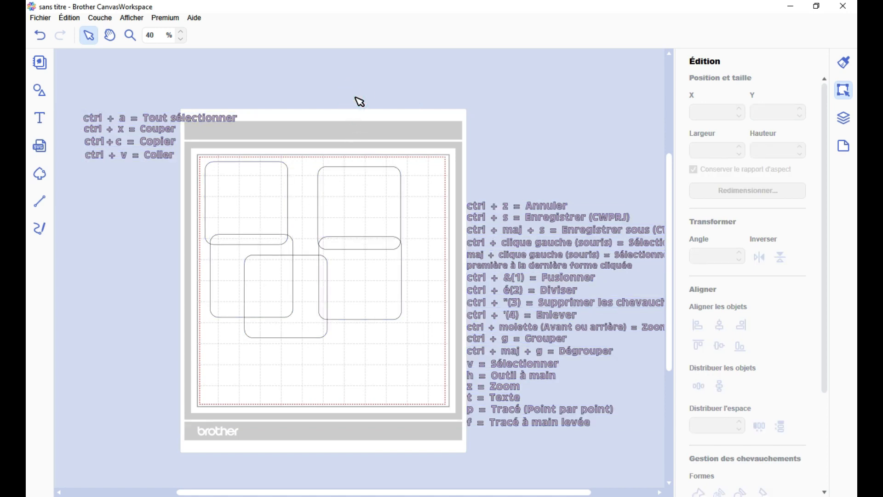
Move the four covered shortcut labels up together to about X -130 mm, Y -69 mm, and add the "ctrl + z = Annuler" label beneath them
{"action": "left_click_drag", "start_coordinate": [72, 90], "coordinate": [107, 174]}
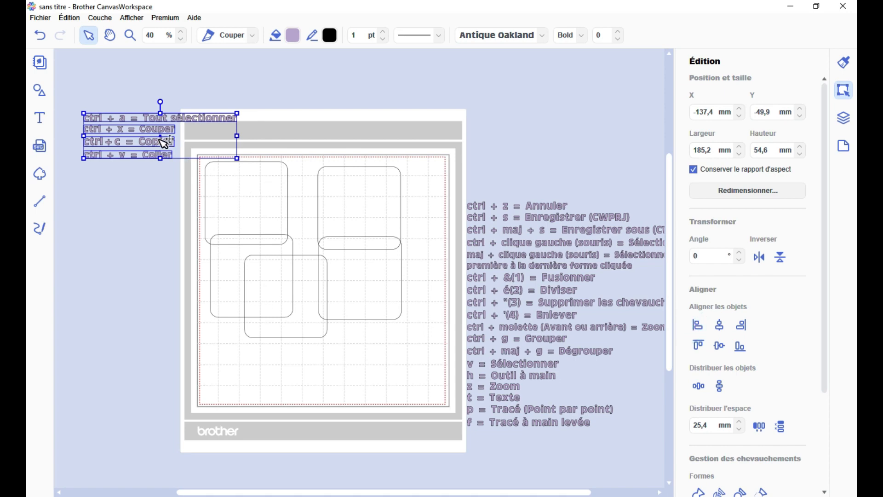
{"action": "left_click_drag", "start_coordinate": [169, 123], "coordinate": [172, 105]}
{"action": "left_click", "coordinate": [302, 124]}
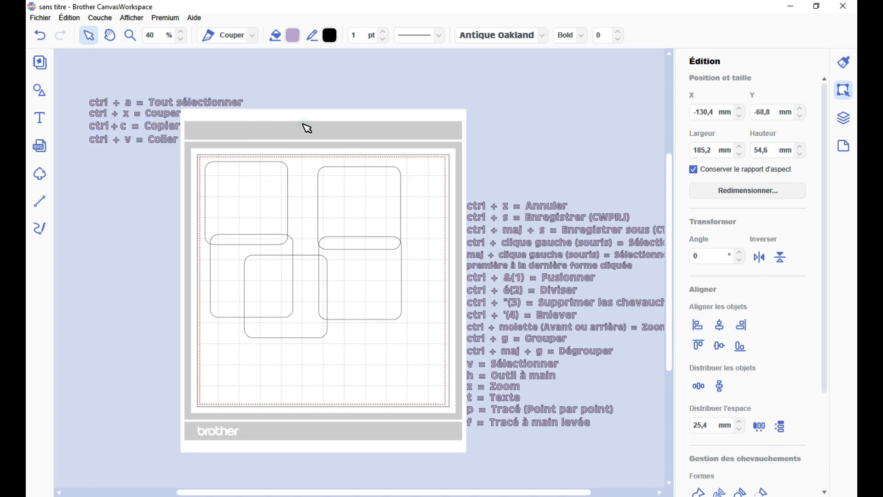
{"action": "left_click_drag", "start_coordinate": [547, 207], "coordinate": [174, 157]}
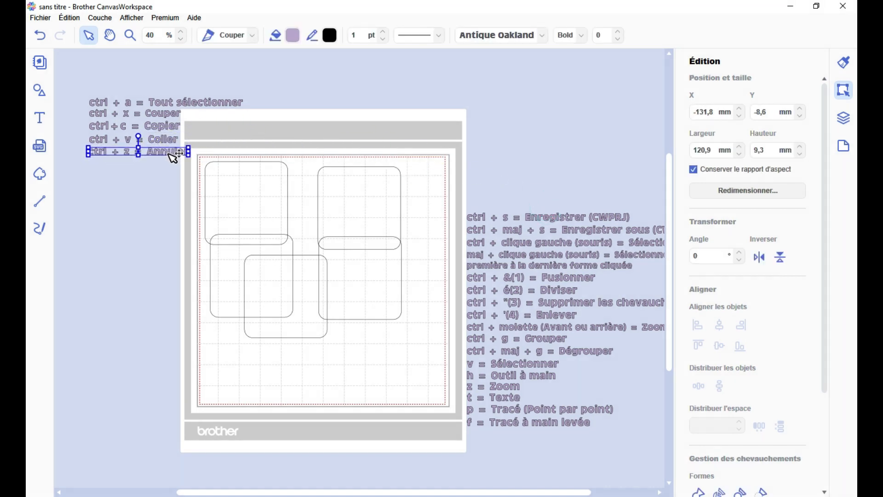
Overlap the two upper rounded squares, merge them into one shape and move that shape to about X 27 mm, Y 10 mm
{"action": "left_click_drag", "start_coordinate": [380, 204], "coordinate": [310, 202]}
{"action": "left_click_drag", "start_coordinate": [306, 133], "coordinate": [282, 183]}
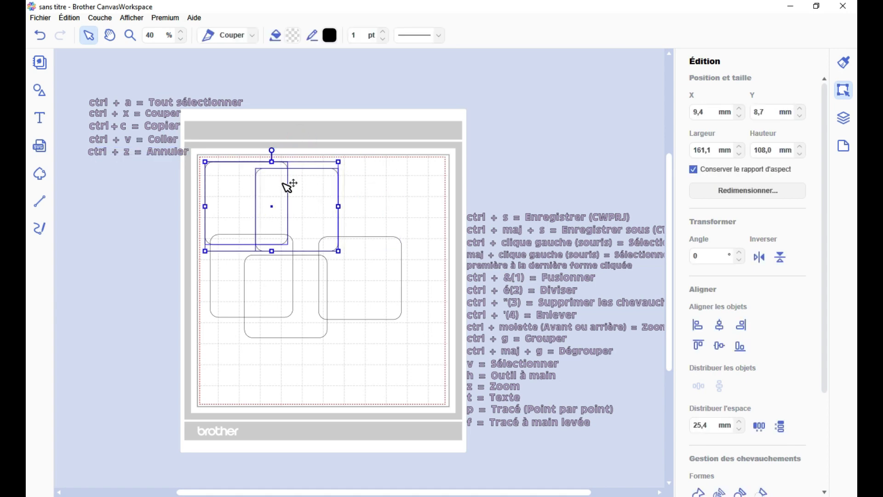
{"action": "left_click", "coordinate": [698, 490]}
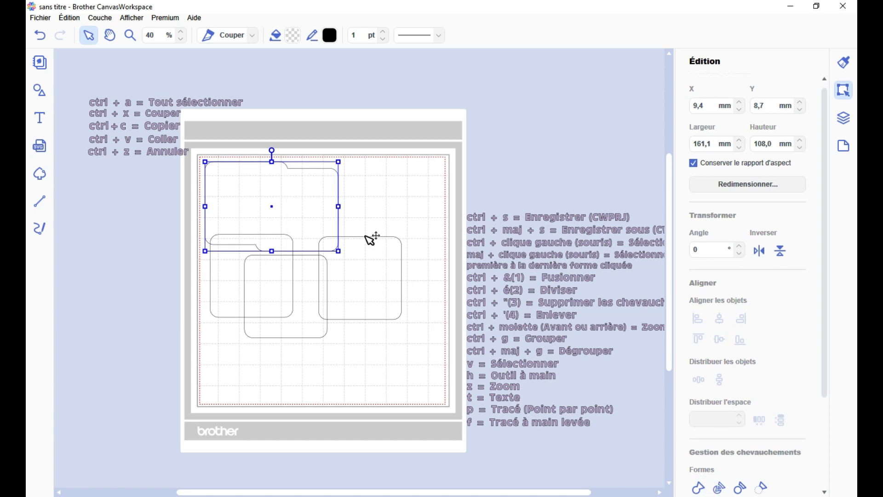
{"action": "left_click_drag", "start_coordinate": [308, 197], "coordinate": [322, 199]}
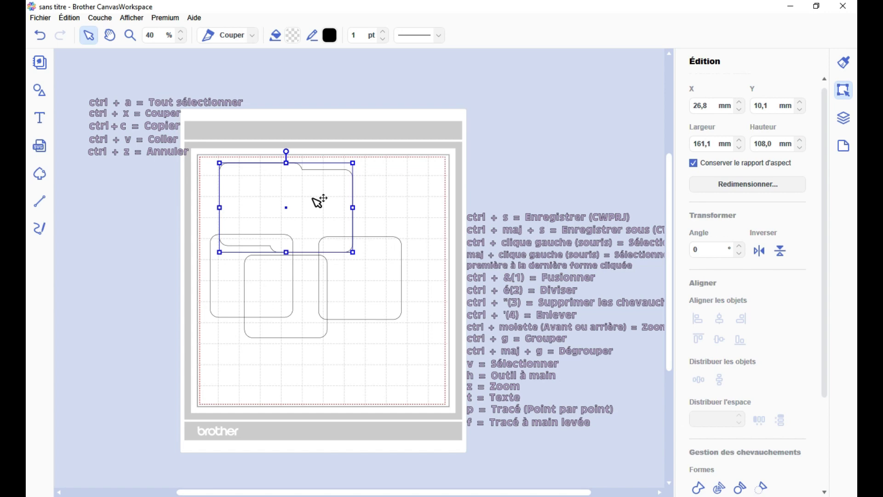
Undo the move and the merge of the two upper squares, and place the overlapping square back at about X 158 mm, Y 13 mm
{"action": "key", "text": "ctrl+z"}
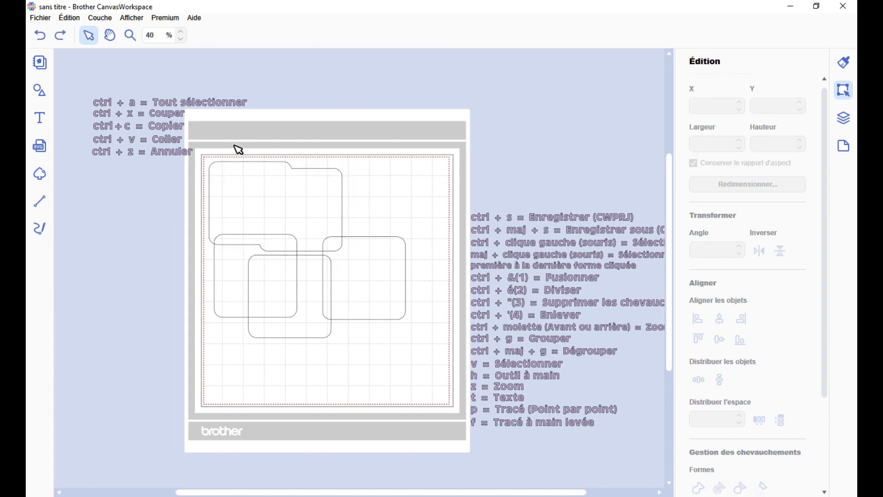
{"action": "key", "text": "ctrl+z"}
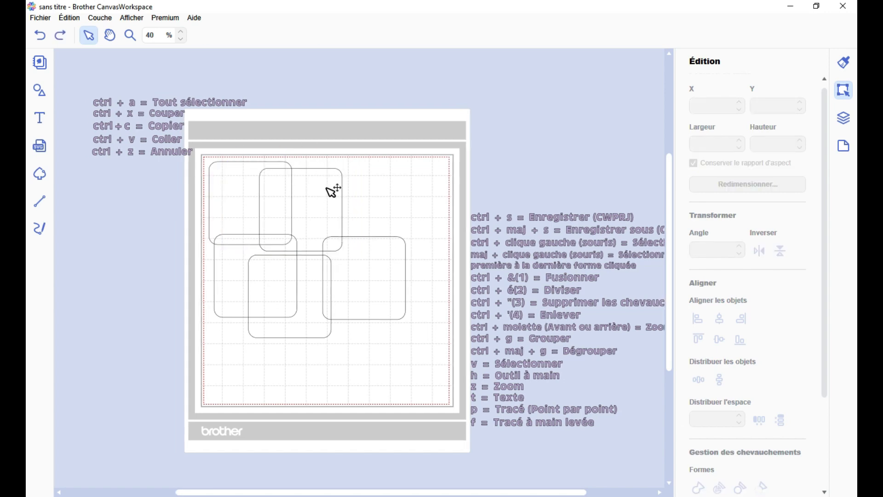
{"action": "left_click_drag", "start_coordinate": [303, 194], "coordinate": [384, 195]}
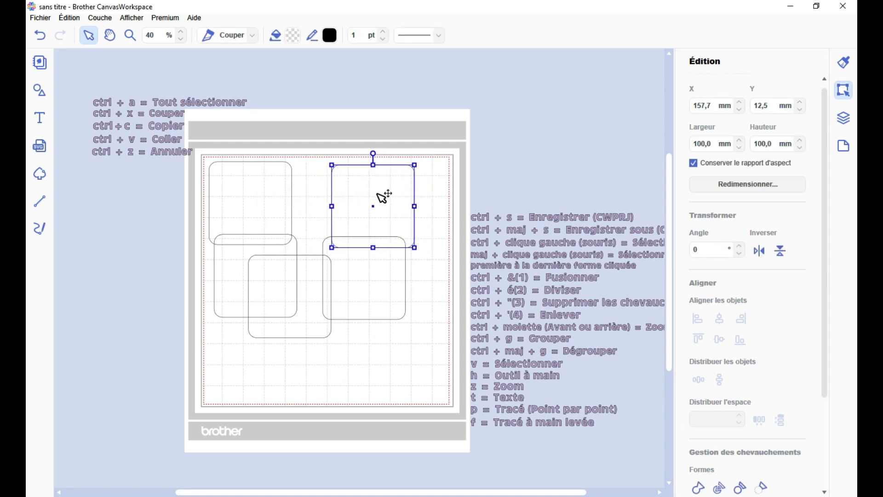
{"action": "left_click", "coordinate": [367, 140]}
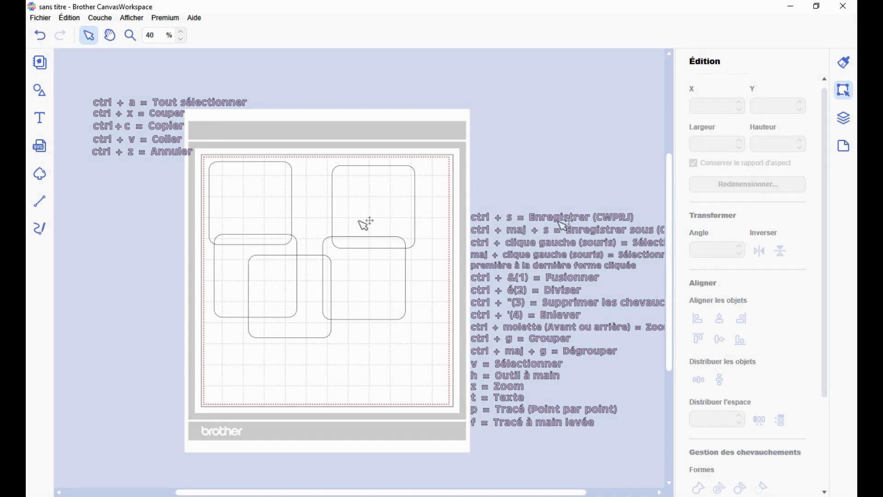
Stack the "ctrl + s" and "ctrl + maj + s" labels across the mat's upper-right edge, the first at about X 244 mm, Y -39 mm
{"action": "left_click_drag", "start_coordinate": [565, 224], "coordinate": [536, 129]}
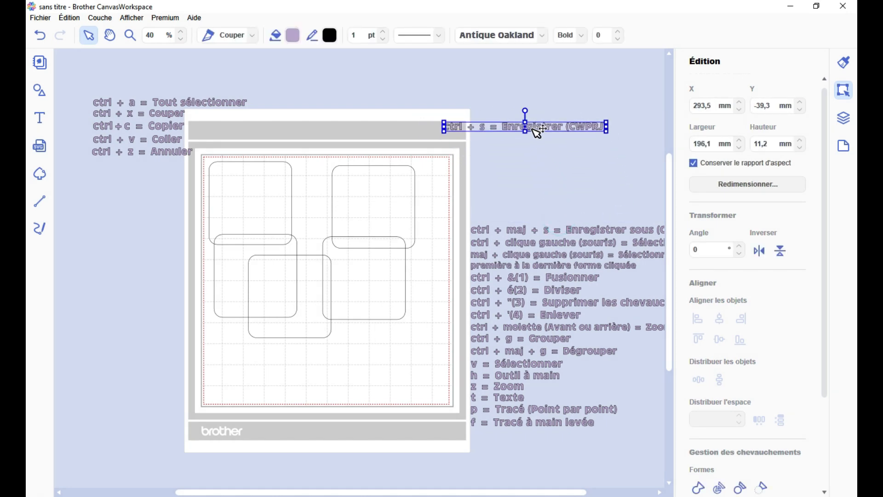
{"action": "left_click", "coordinate": [525, 230]}
{"action": "left_click_drag", "start_coordinate": [524, 203], "coordinate": [463, 128]}
{"action": "left_click", "coordinate": [506, 164]}
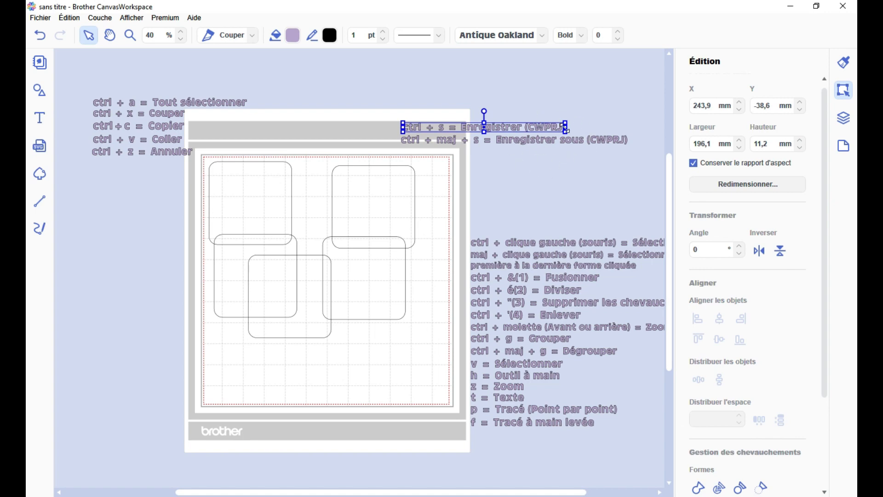
{"action": "left_click", "coordinate": [521, 161]}
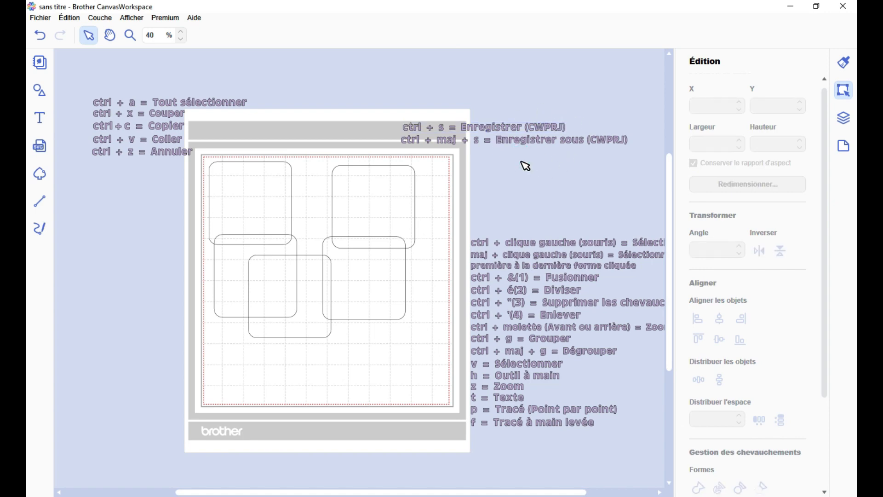
Look over the file save commands and move the "ctrl + maj + s" label above the cutting area to about X 55 mm, Y -16 mm
{"action": "left_click", "coordinate": [41, 18]}
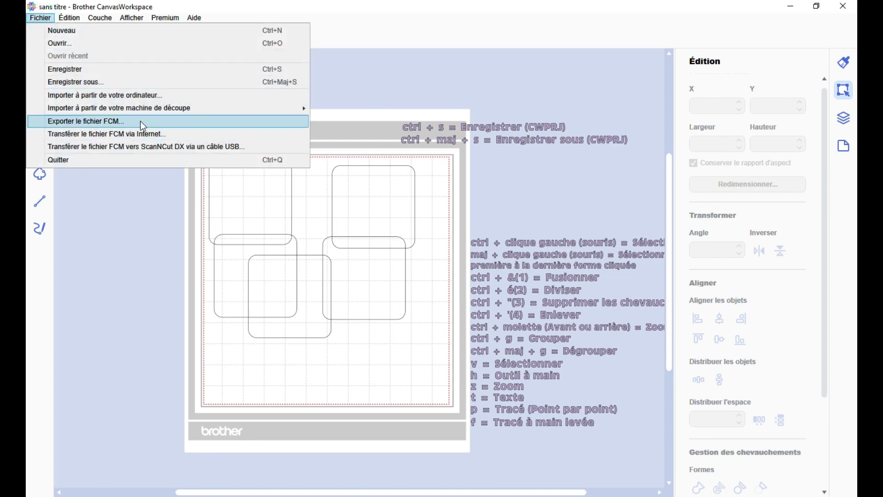
{"action": "left_click", "coordinate": [515, 169]}
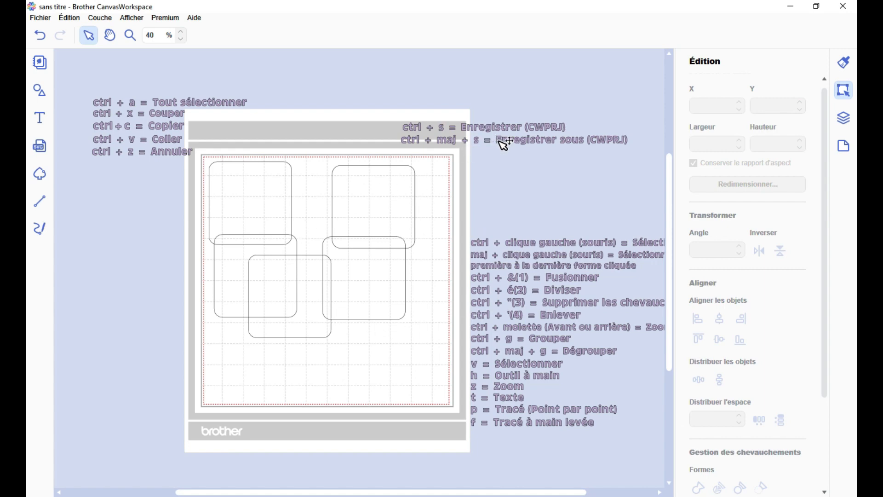
{"action": "left_click_drag", "start_coordinate": [509, 141], "coordinate": [356, 147]}
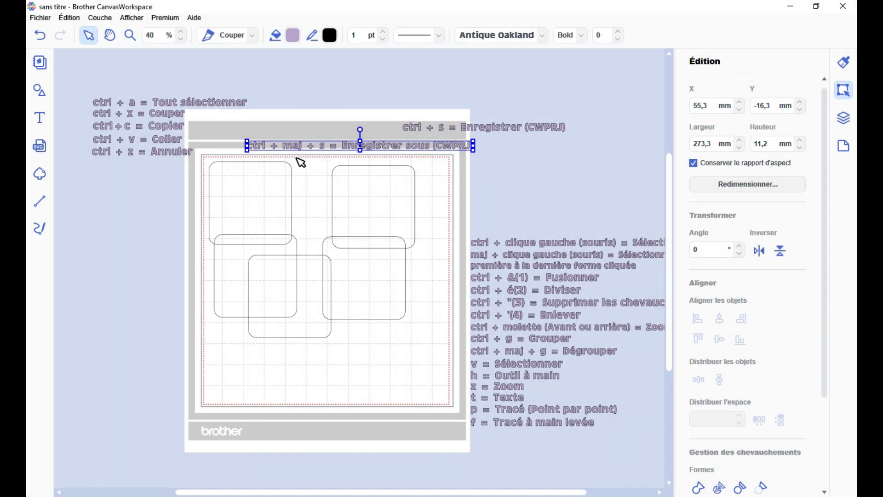
Save the project as "Raccourcis Clavier.cwprj" in the Sauvegarde Programme folder
{"action": "key", "text": "ctrl+s"}
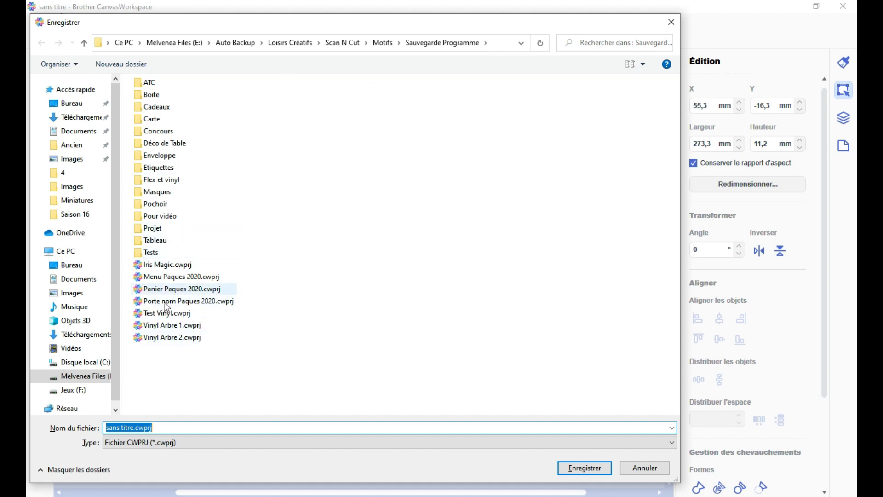
{"action": "left_click", "coordinate": [133, 430]}
{"action": "double_click", "coordinate": [133, 429]}
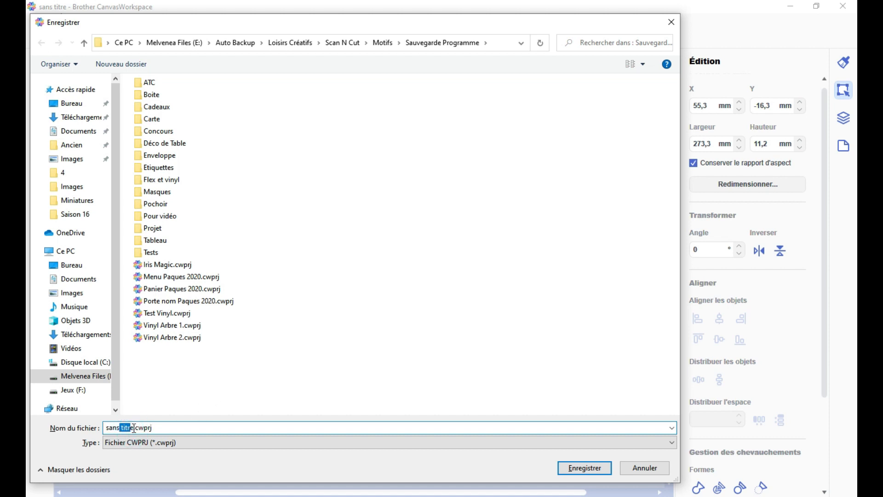
{"action": "left_click_drag", "start_coordinate": [133, 428], "coordinate": [105, 430]}
{"action": "type", "text": "Raac"}
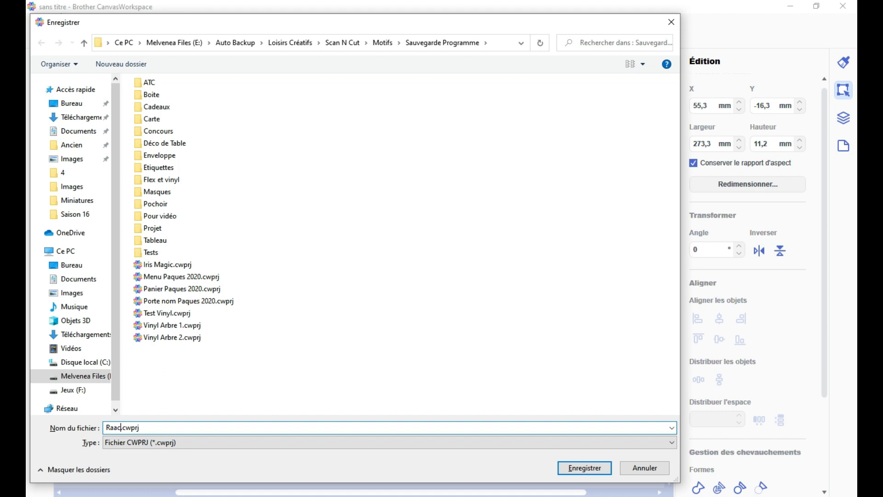
{"action": "key", "text": "BackSpace"}
{"action": "type", "text": "ccourcis Clavier"}
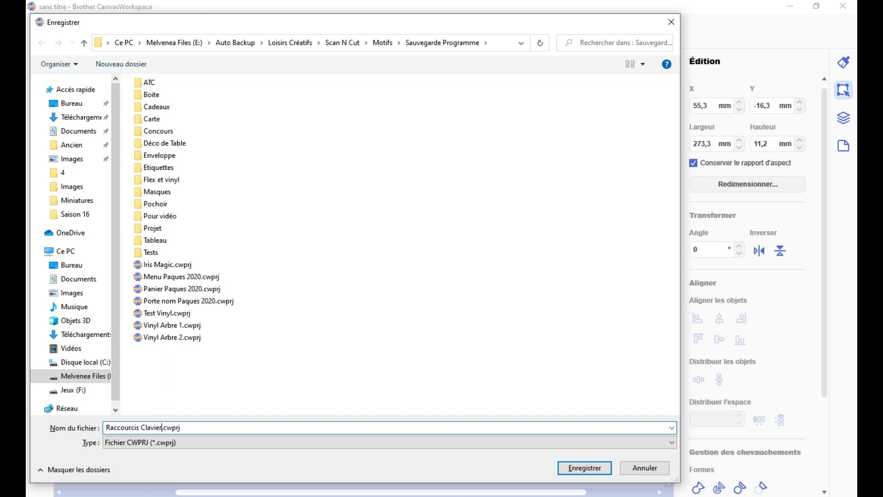
{"action": "left_click", "coordinate": [583, 469]}
Stack the two save labels above the covered list, and place the "ctrl + clique gauche (souris)" label across the mat's upper edge
{"action": "left_click_drag", "start_coordinate": [411, 147], "coordinate": [258, 90]}
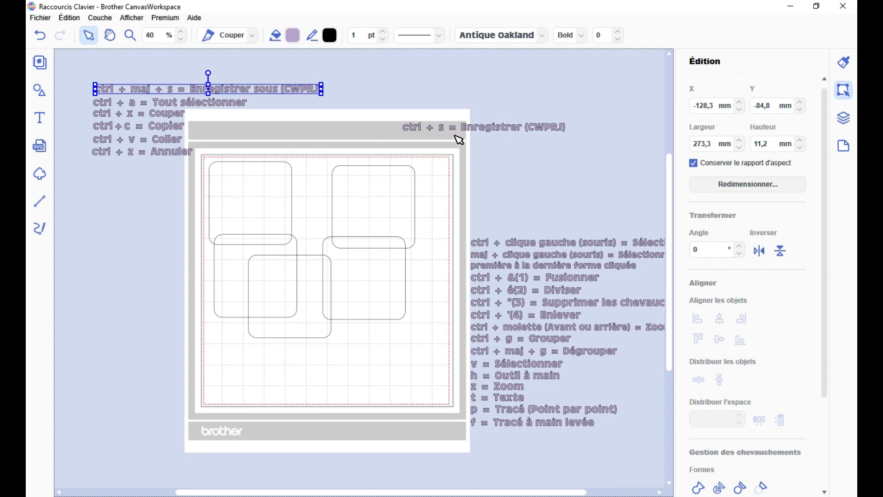
{"action": "left_click_drag", "start_coordinate": [464, 127], "coordinate": [161, 82]}
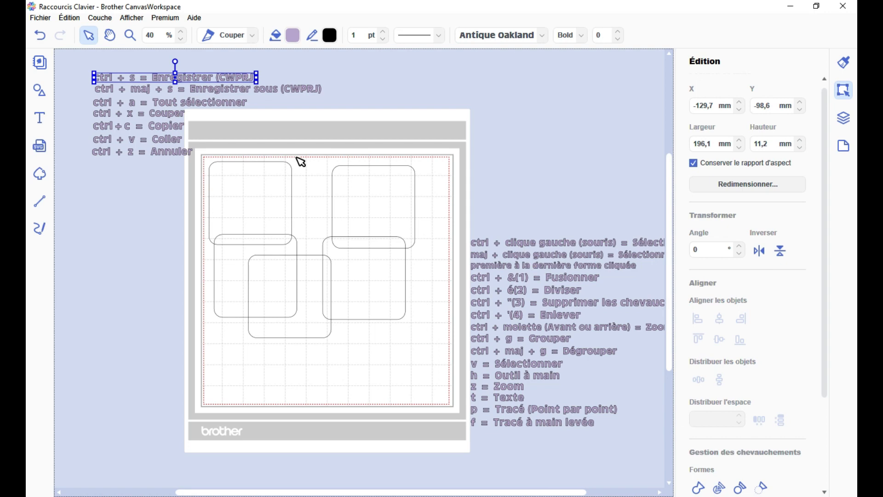
{"action": "left_click_drag", "start_coordinate": [563, 245], "coordinate": [380, 142]}
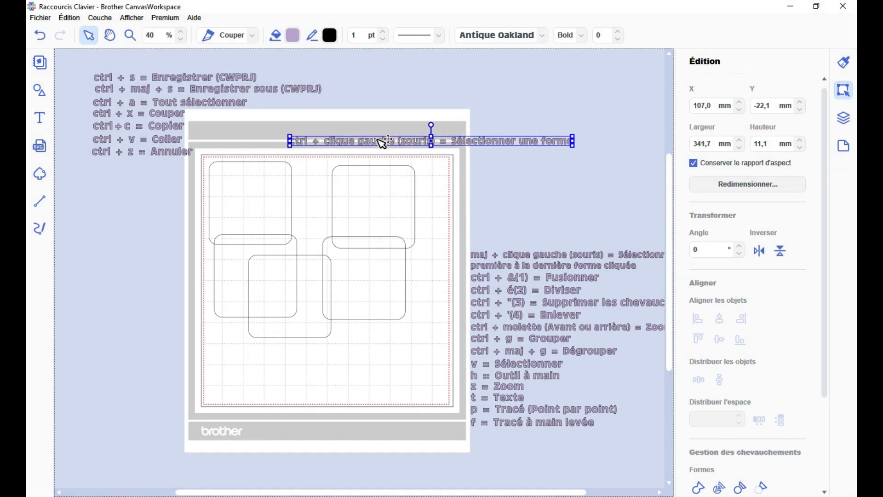
{"action": "left_click", "coordinate": [458, 170]}
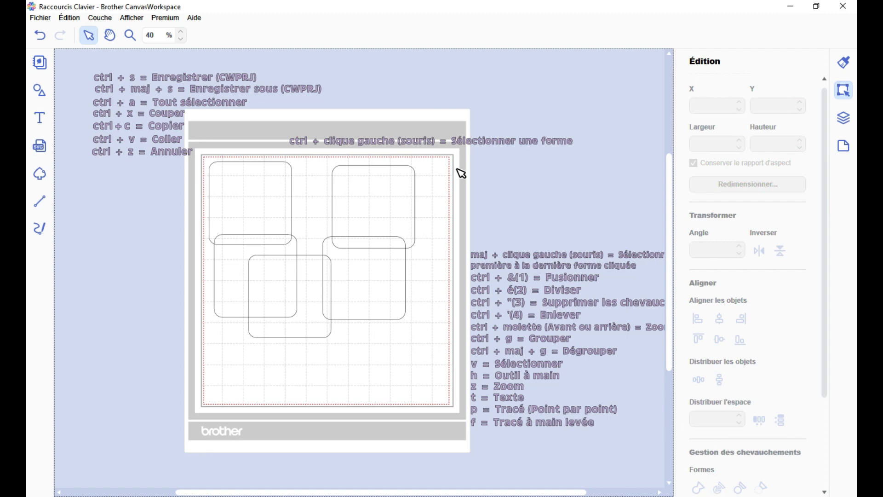
Select the upper-right and middle-left squares together, move the pair to about X 34 mm, Y 8 mm, and clear the selection
{"action": "left_click", "coordinate": [386, 197]}
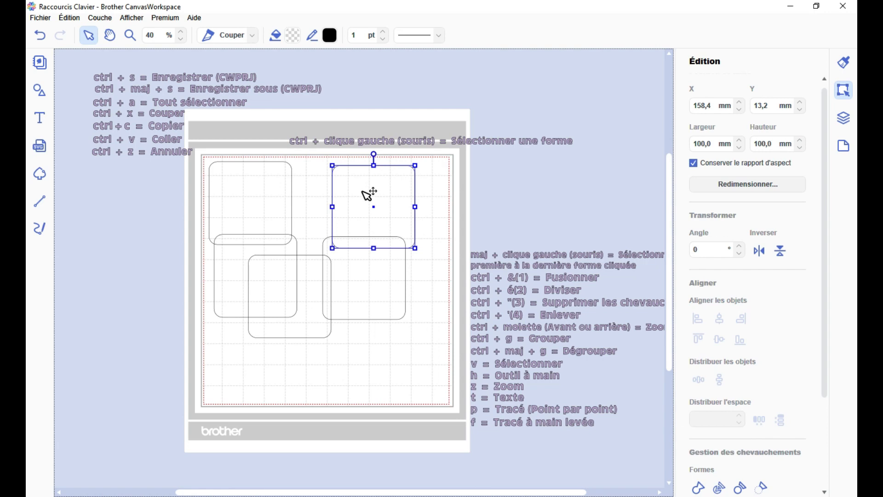
{"action": "left_click", "coordinate": [238, 275], "text": "ctrl"}
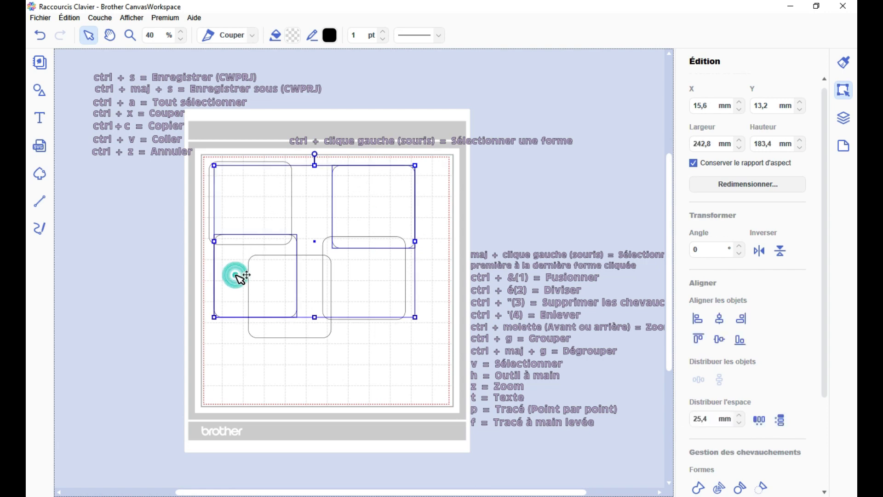
{"action": "left_click_drag", "start_coordinate": [237, 275], "coordinate": [257, 272]}
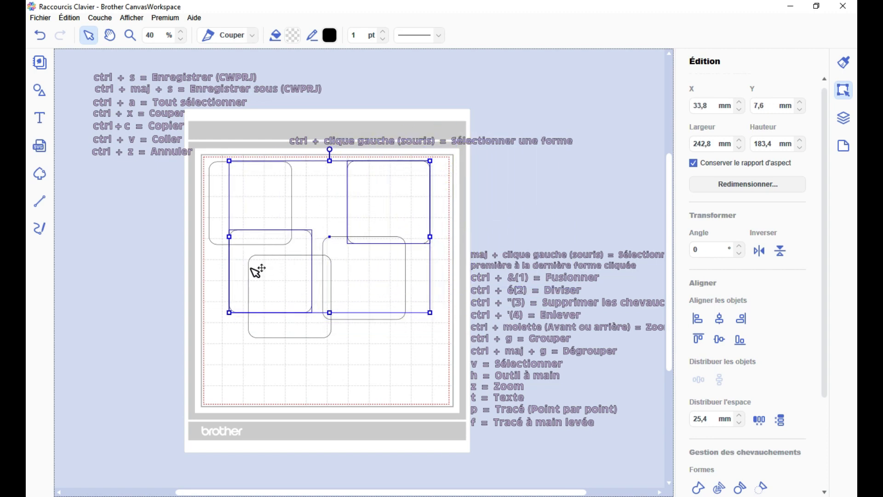
{"action": "left_click", "coordinate": [447, 222]}
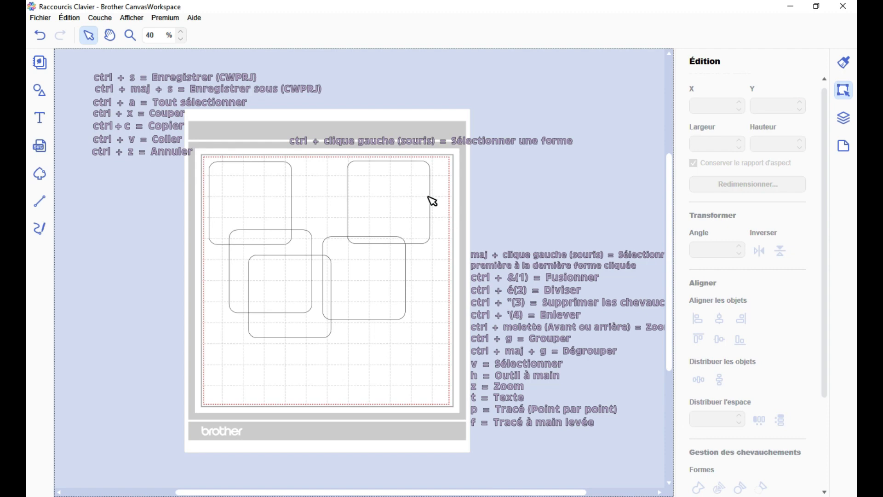
Select all five rounded squares one after another, starting from the upper-right one and ending with the upper-left one
{"action": "left_click", "coordinate": [414, 187]}
{"action": "left_click", "coordinate": [375, 283], "text": "shift"}
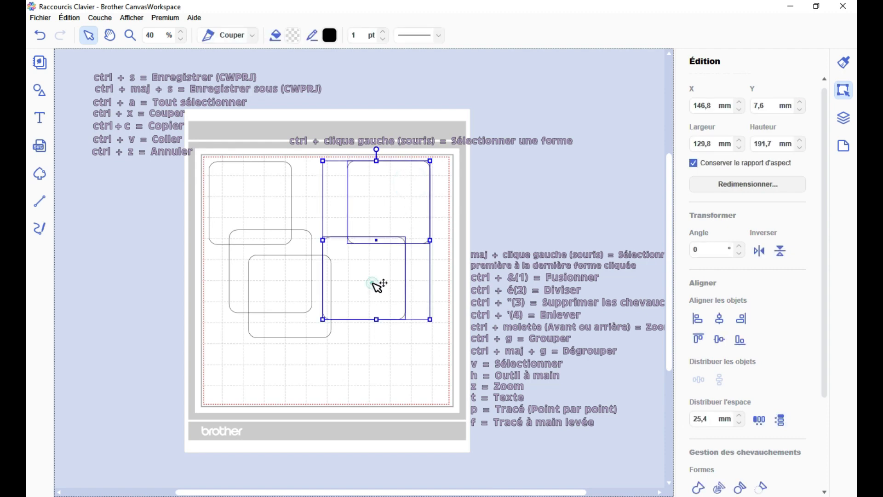
{"action": "left_click", "coordinate": [302, 323], "text": "shift"}
{"action": "left_click", "coordinate": [240, 274], "text": "shift"}
{"action": "left_click", "coordinate": [216, 193], "text": "shift"}
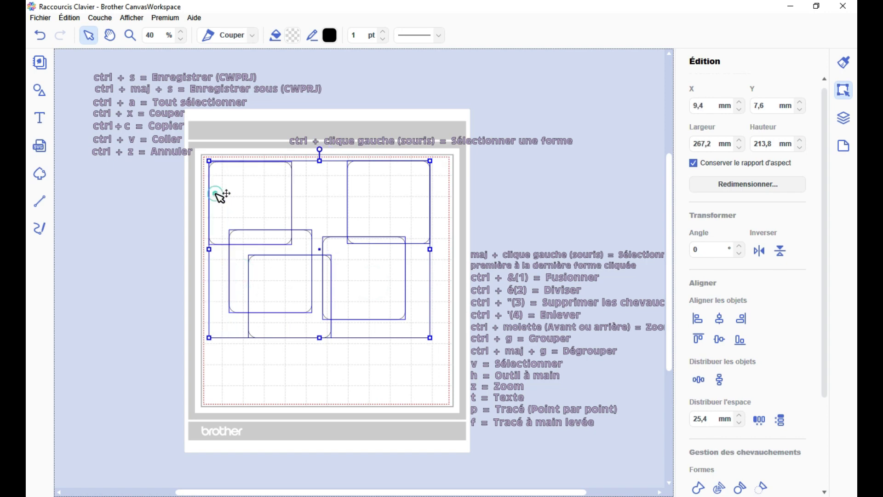
Stack the "ctrl + clique gauche (souris)" label above the covered list, and place the "maj + clique gauche (souris)" label across the mat's upper edge
{"action": "left_click", "coordinate": [399, 357]}
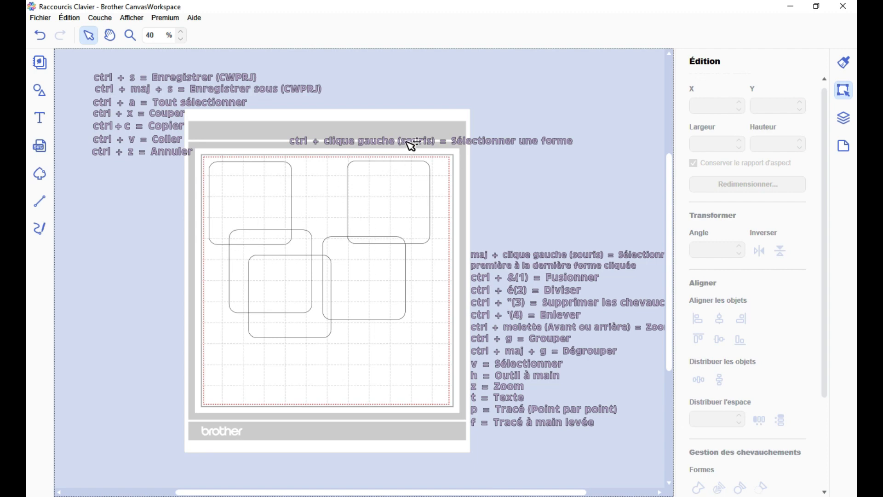
{"action": "left_click_drag", "start_coordinate": [417, 141], "coordinate": [221, 64]}
{"action": "left_click_drag", "start_coordinate": [516, 260], "coordinate": [384, 132]}
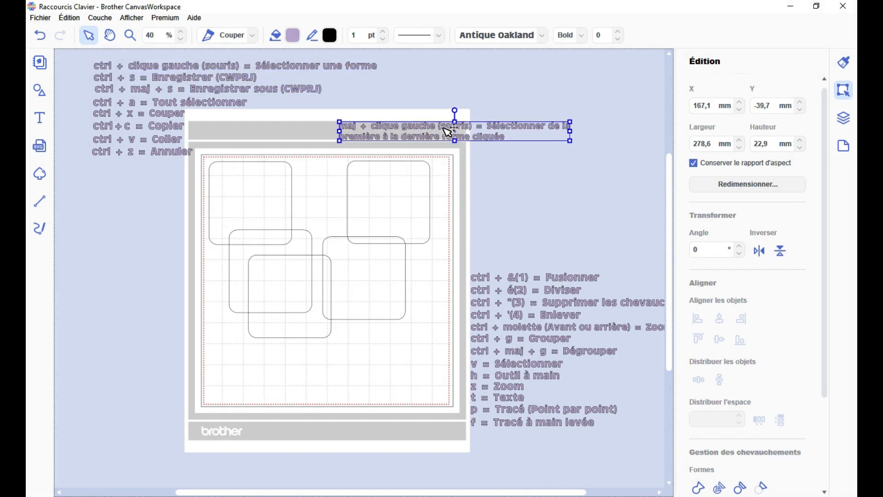
Select the upper-left and middle-right rounded squares together, and clear the selection
{"action": "left_click", "coordinate": [272, 209]}
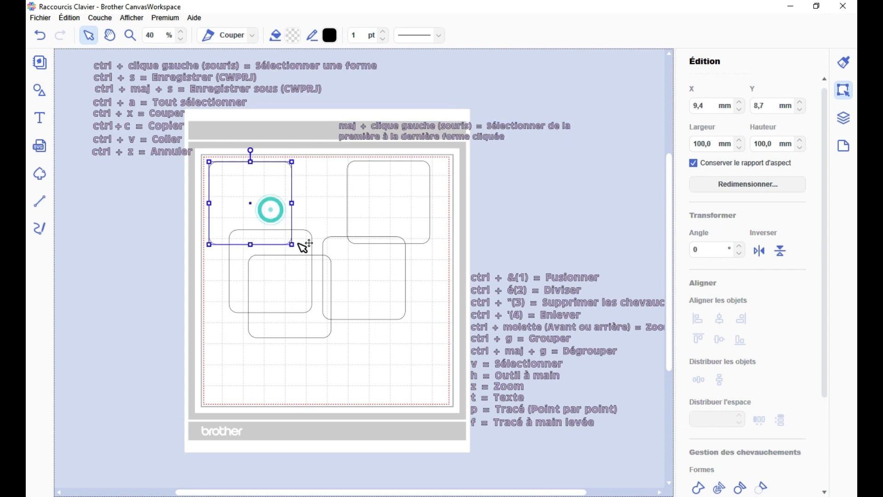
{"action": "left_click", "coordinate": [361, 287], "text": "ctrl"}
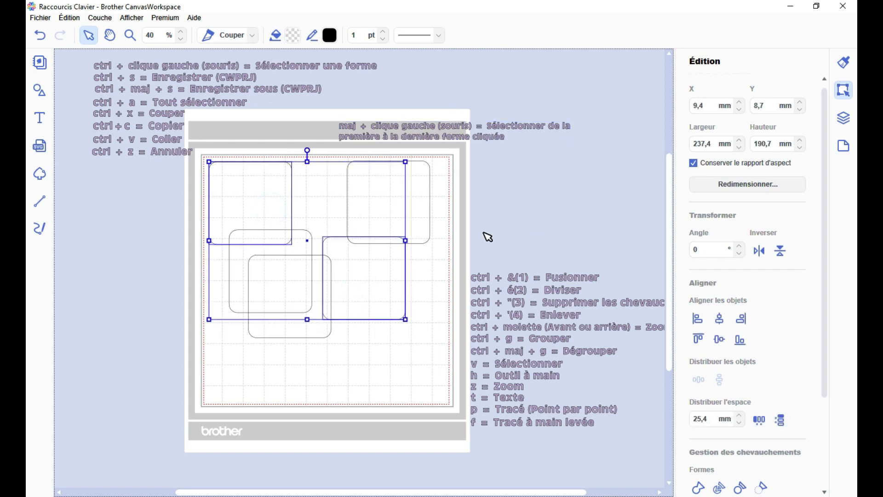
{"action": "left_click", "coordinate": [455, 244]}
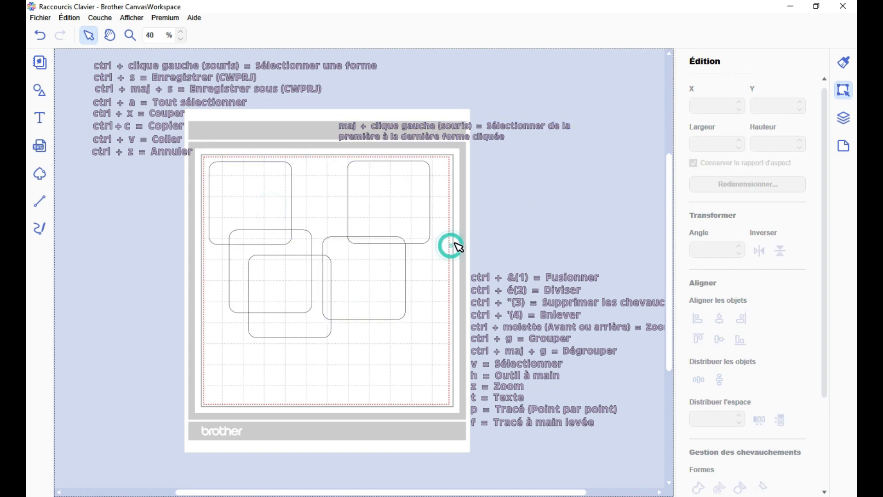
Show the layer list, select the continuous range of all five FORME layers, and clear the selection
{"action": "left_click", "coordinate": [844, 121]}
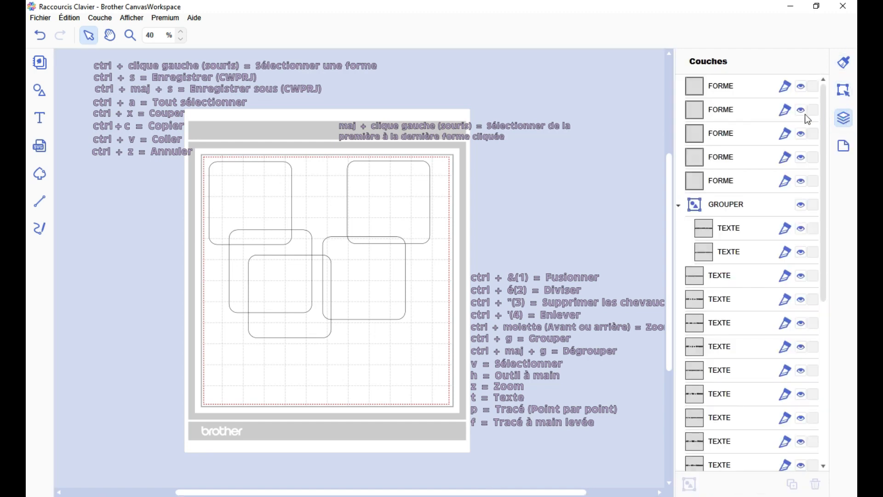
{"action": "left_click", "coordinate": [725, 95]}
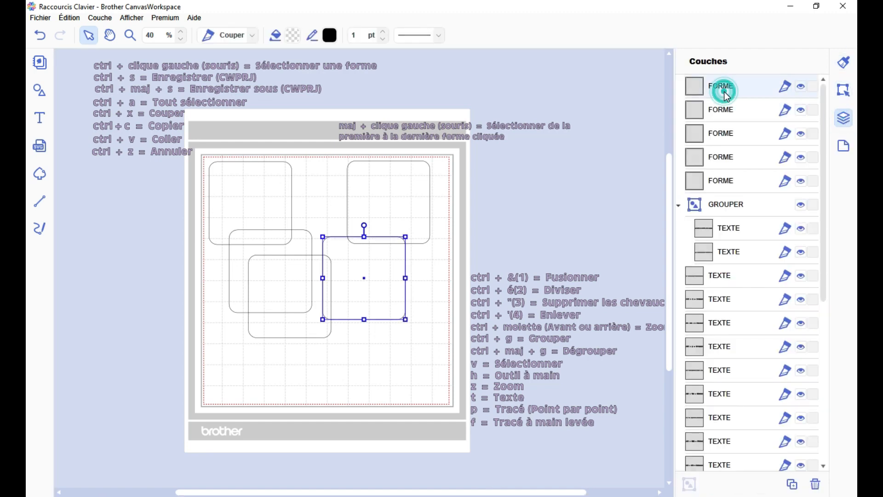
{"action": "left_click", "coordinate": [727, 183], "text": "shift"}
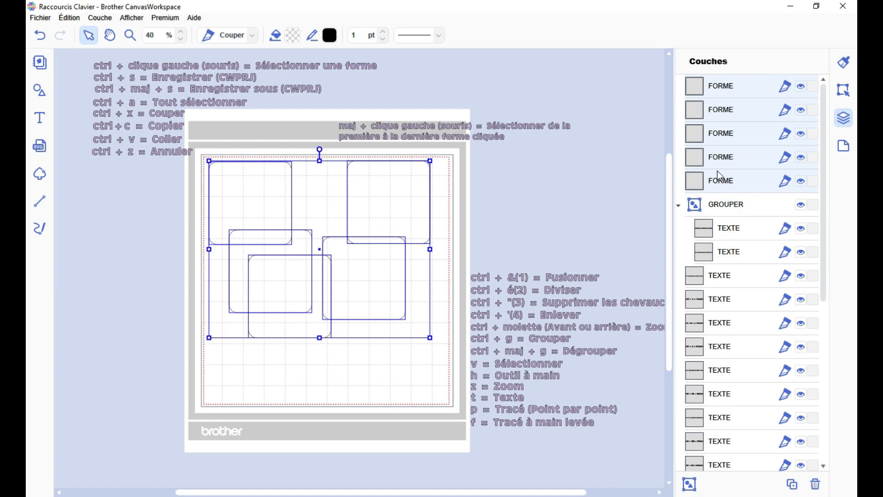
{"action": "left_click", "coordinate": [569, 203]}
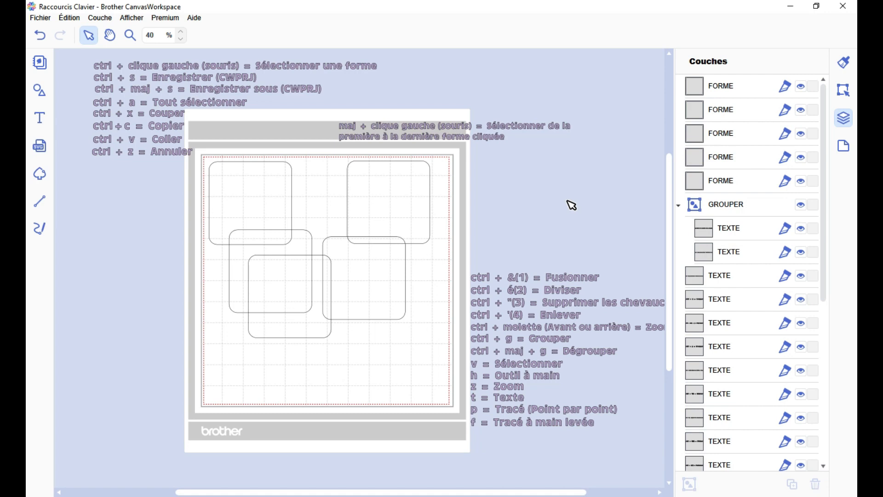
Select the range from the second to the fifth FORME layer in the layer list, and clear the selection
{"action": "left_click", "coordinate": [719, 89]}
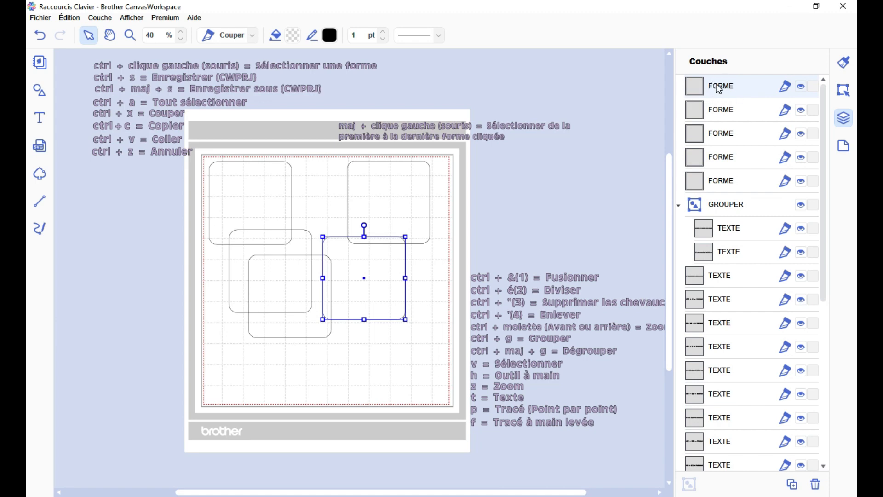
{"action": "left_click", "coordinate": [713, 119]}
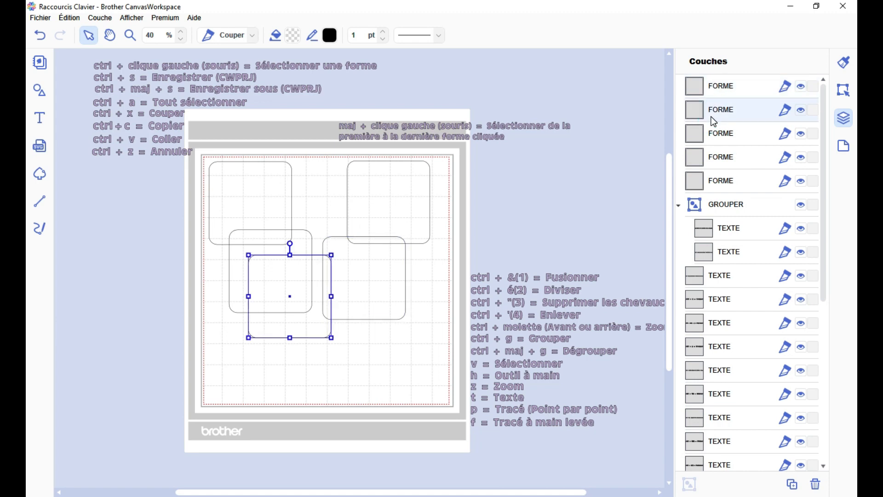
{"action": "left_click", "coordinate": [726, 184], "text": "shift"}
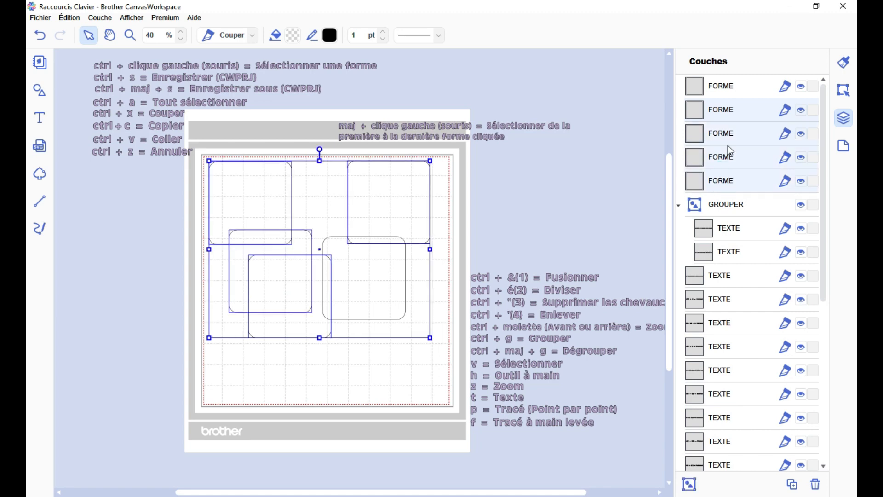
{"action": "left_click", "coordinate": [648, 171]}
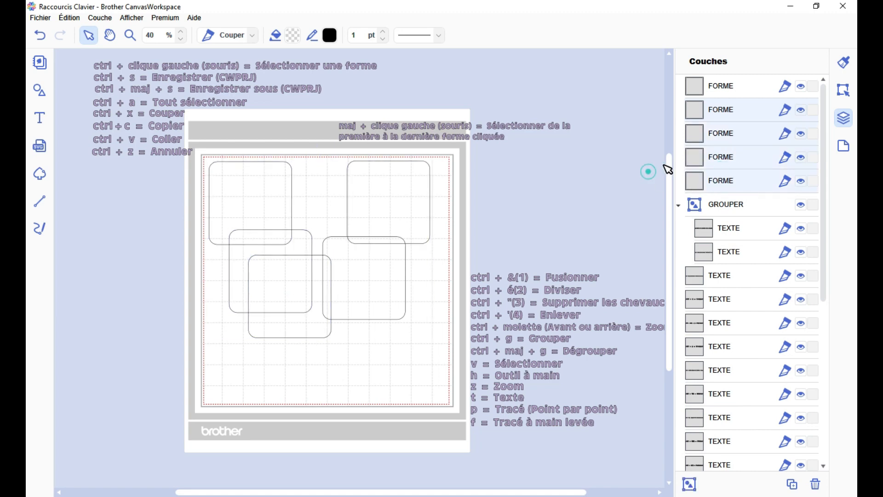
Select the layer range from the third FORME to the second TEXTE below the GROUPER layer, and clear the selection
{"action": "left_click", "coordinate": [704, 124]}
{"action": "left_click", "coordinate": [727, 309], "text": "shift"}
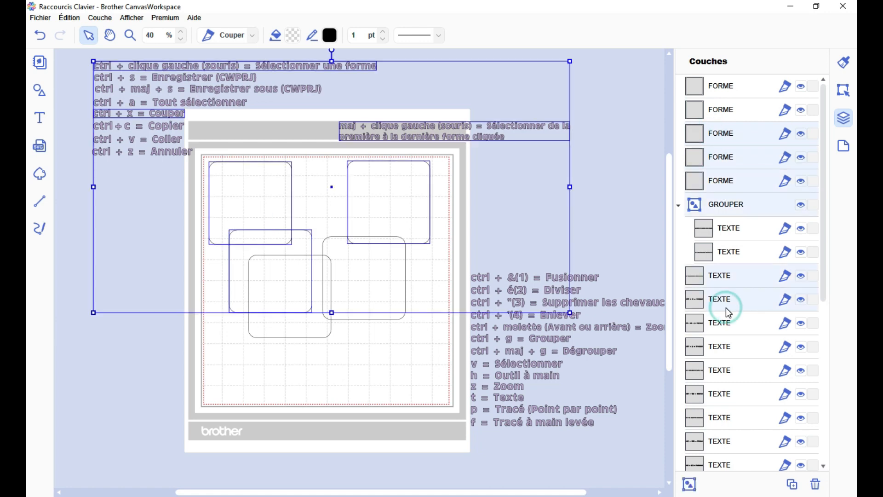
{"action": "left_click", "coordinate": [618, 211]}
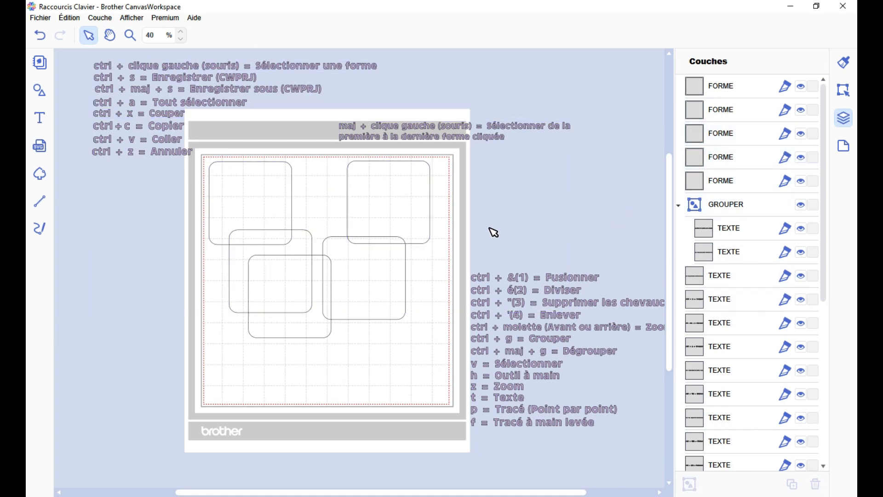
Put the "maj + clique gauche (souris)" label on top of the covered list, and shift the whole list lower on the canvas
{"action": "left_click_drag", "start_coordinate": [428, 133], "coordinate": [182, 53]}
{"action": "left_click_drag", "start_coordinate": [82, 52], "coordinate": [155, 200]}
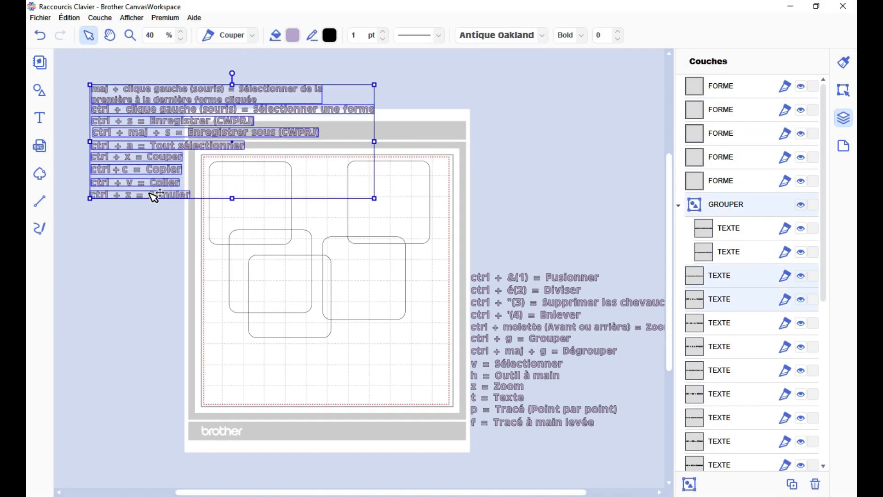
{"action": "left_click", "coordinate": [416, 154]}
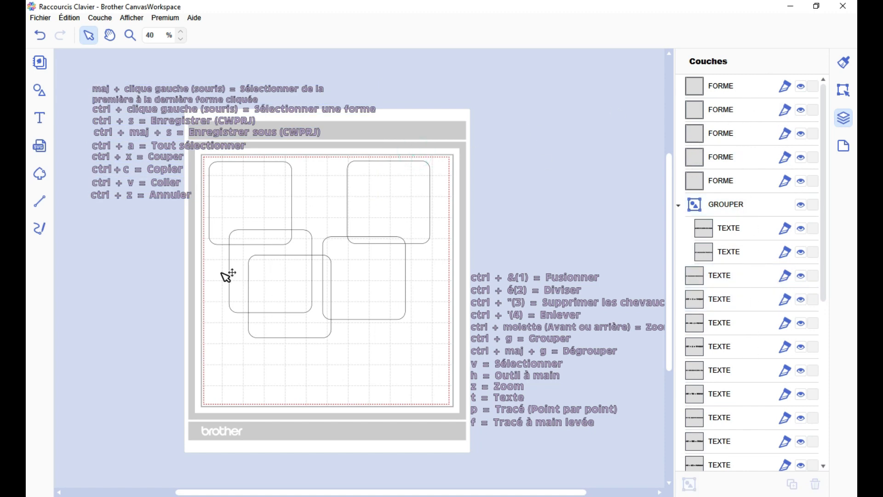
Collapse the GROUPER layer in the layer list
{"action": "left_click", "coordinate": [678, 205]}
{"action": "scroll", "coordinate": [739, 369], "scroll_direction": "down", "scroll_amount": 3}
{"action": "scroll", "coordinate": [739, 370], "scroll_direction": "up", "scroll_amount": 5}
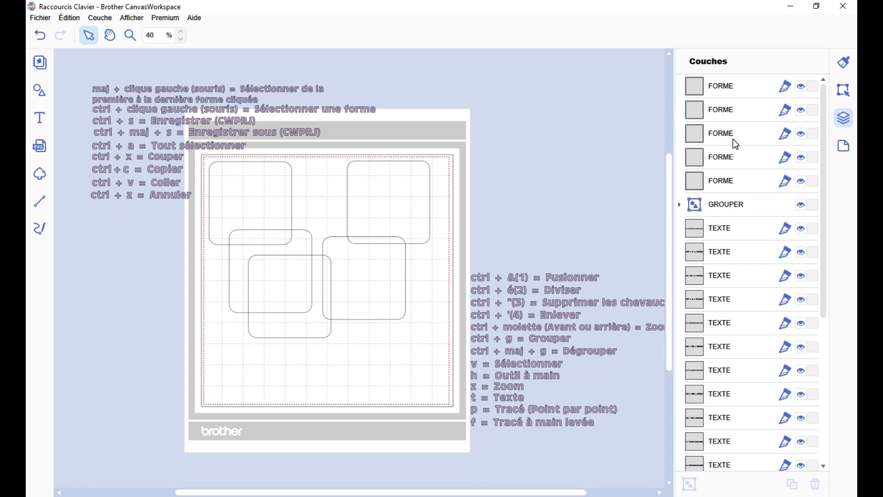
Move the four labels Fusionner, Diviser, Supprimer les chevauchements and Enlever together to the mat's upper-right edge, and clear the selection
{"action": "left_click_drag", "start_coordinate": [512, 194], "coordinate": [577, 332]}
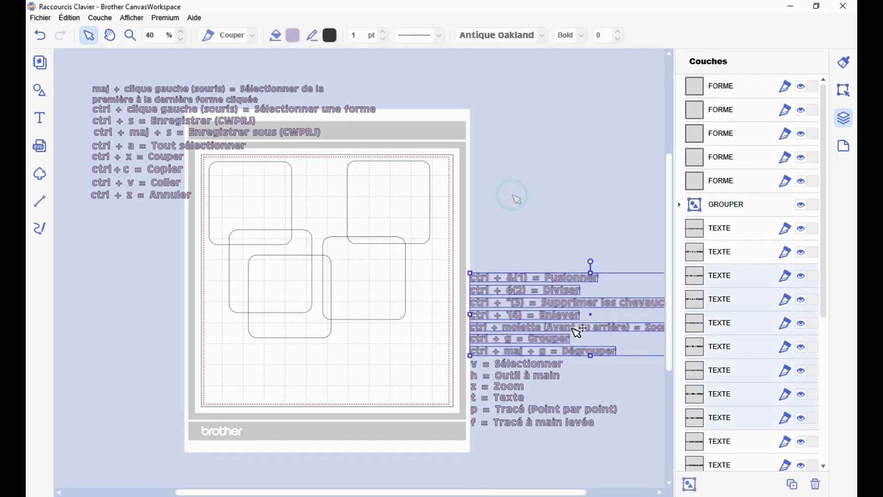
{"action": "left_click", "coordinate": [429, 327]}
{"action": "left_click_drag", "start_coordinate": [527, 242], "coordinate": [489, 125]}
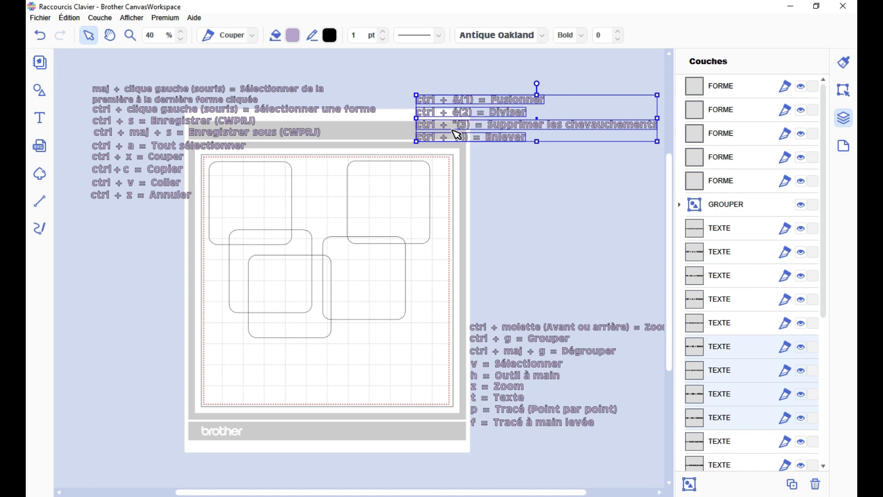
{"action": "left_click", "coordinate": [492, 174]}
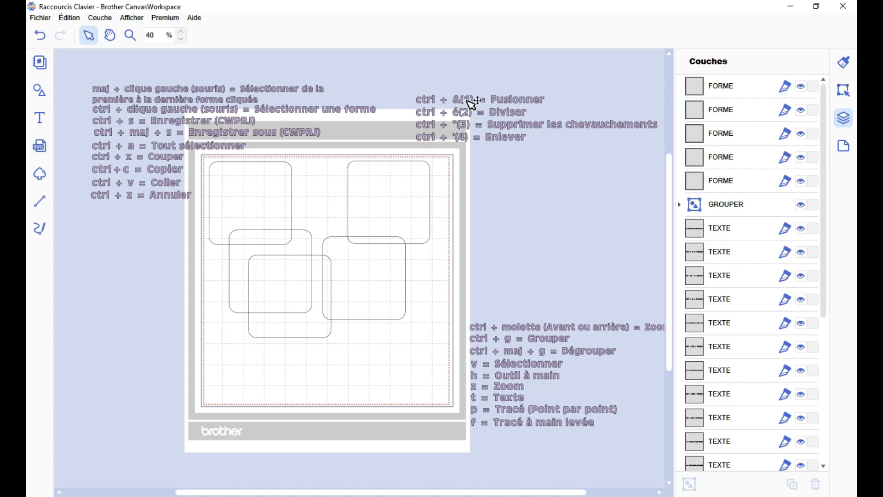
Select the three lower squares and look through the Gestion des chevauchements commands and their shortcuts, without applying any
{"action": "left_click", "coordinate": [69, 18]}
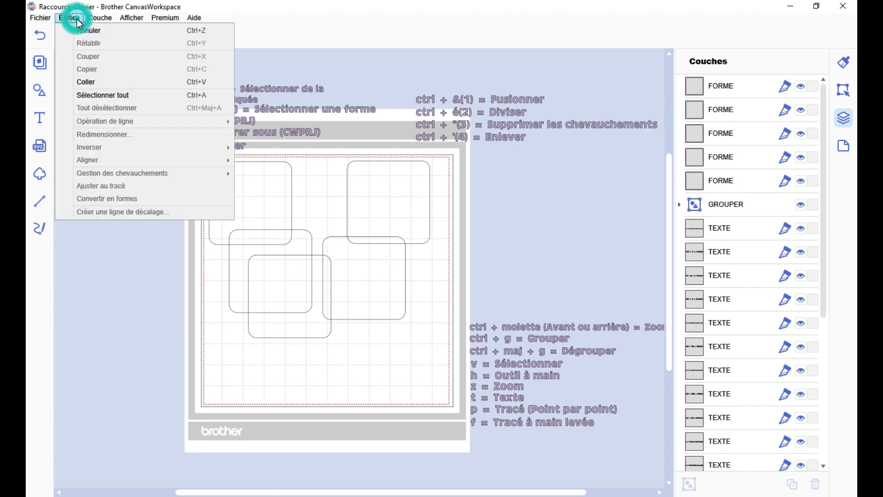
{"action": "left_click_drag", "start_coordinate": [395, 375], "coordinate": [292, 256]}
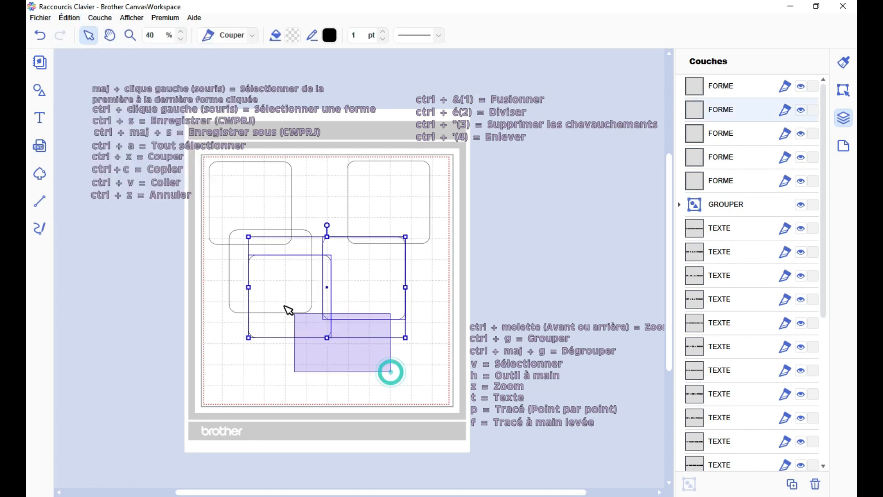
{"action": "left_click", "coordinate": [73, 20]}
{"action": "mouse_move", "coordinate": [136, 177]}
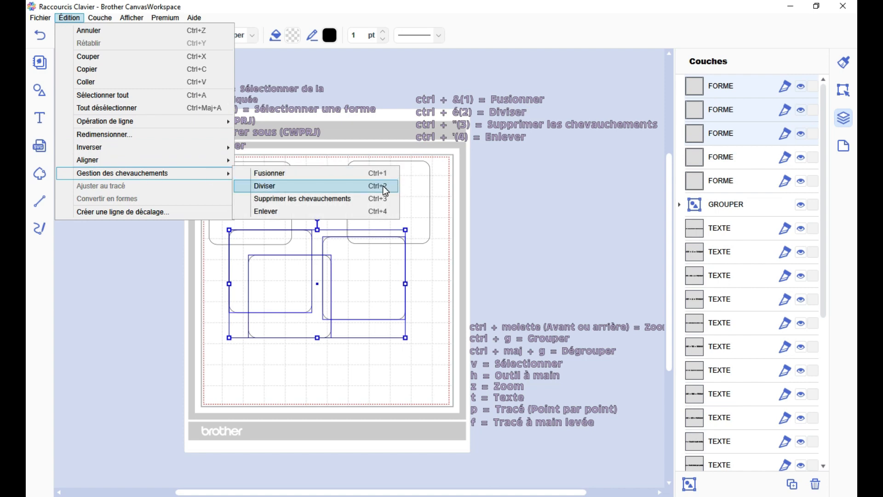
{"action": "left_click", "coordinate": [511, 213]}
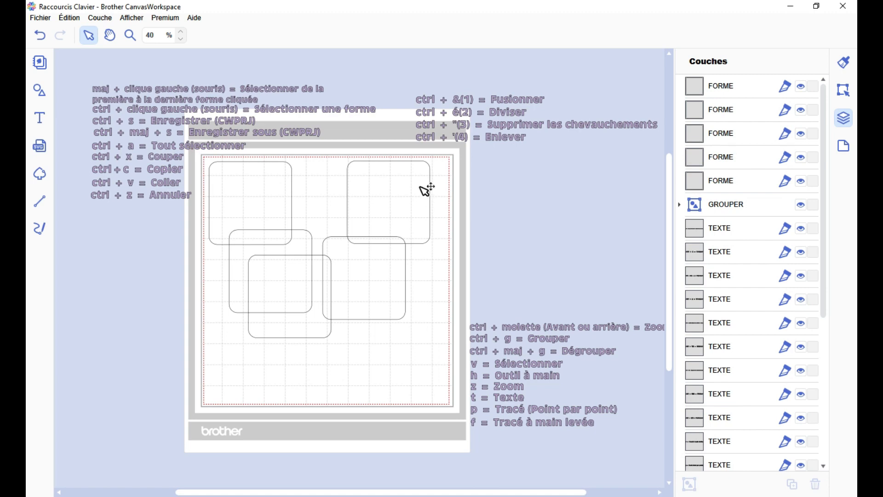
Add an "&" text object just outside the mat's right edge, and delete it
{"action": "key", "text": "t"}
{"action": "left_click", "coordinate": [483, 214]}
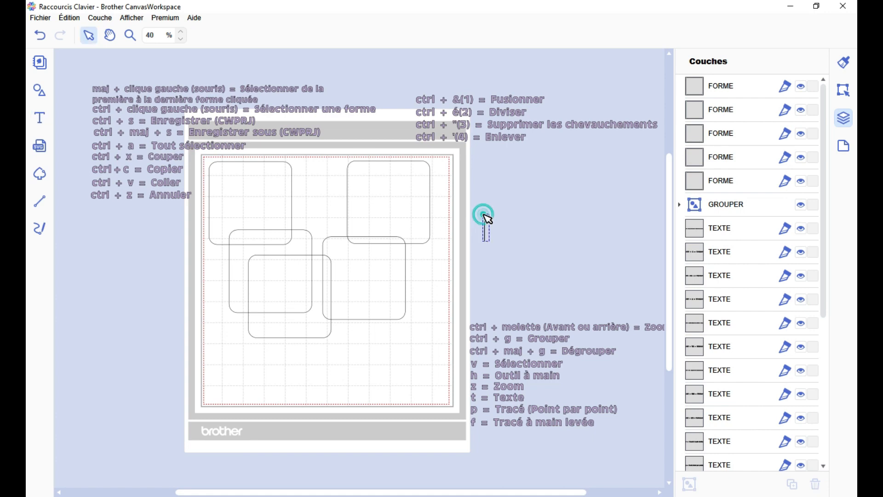
{"action": "type", "text": "&"}
{"action": "left_click", "coordinate": [558, 230]}
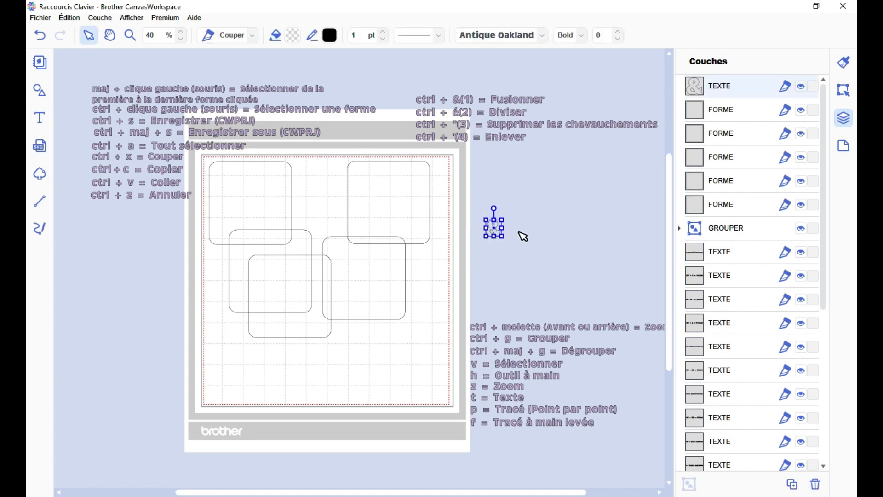
{"action": "key", "text": "Delete"}
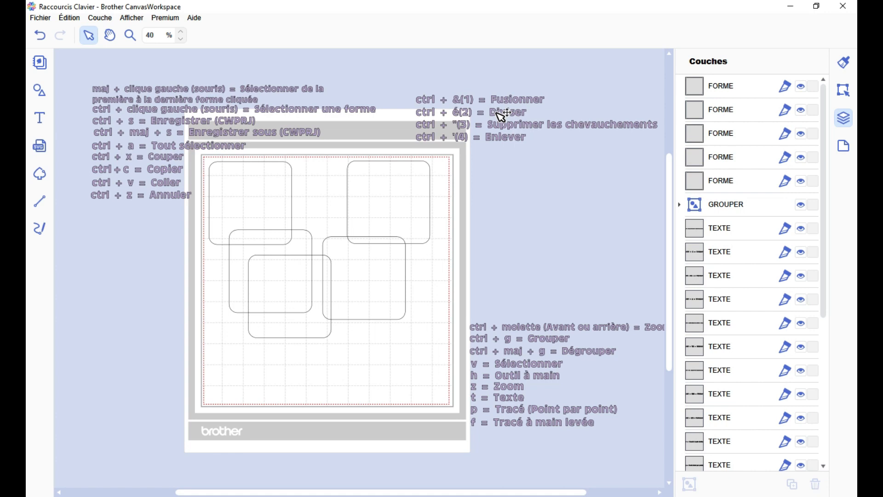
Merge the two overlapping right-hand squares with Fusionner, and undo the merge
{"action": "left_click_drag", "start_coordinate": [460, 212], "coordinate": [380, 286]}
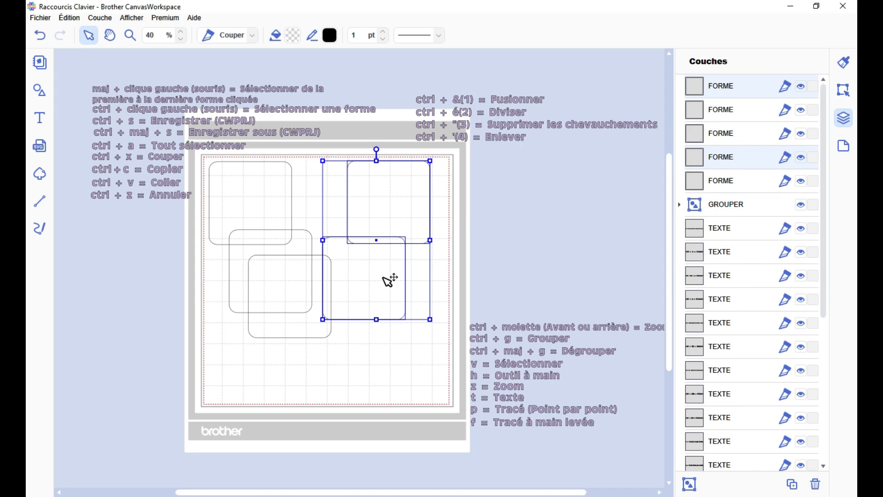
{"action": "key", "text": "ctrl+1"}
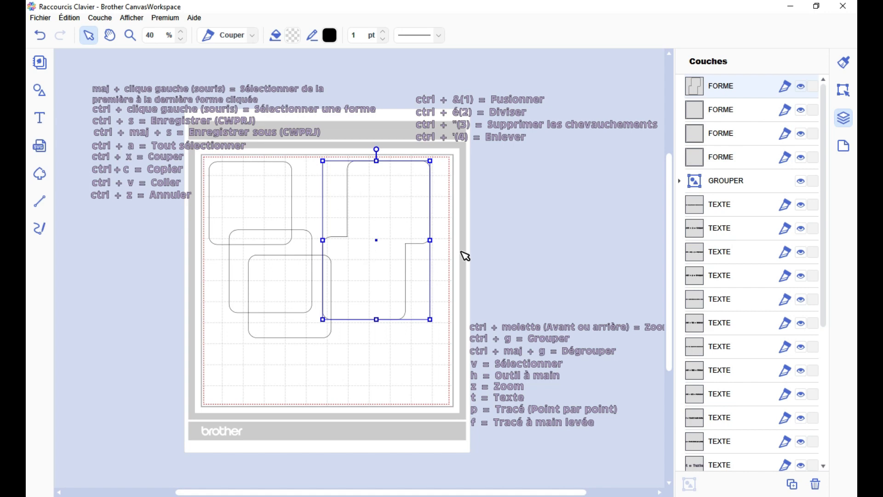
{"action": "key", "text": "ctrl+z"}
Divide the two overlapping right-hand squares with Diviser, pull the lower shape slightly away, and undo these changes
{"action": "left_click_drag", "start_coordinate": [418, 290], "coordinate": [360, 220]}
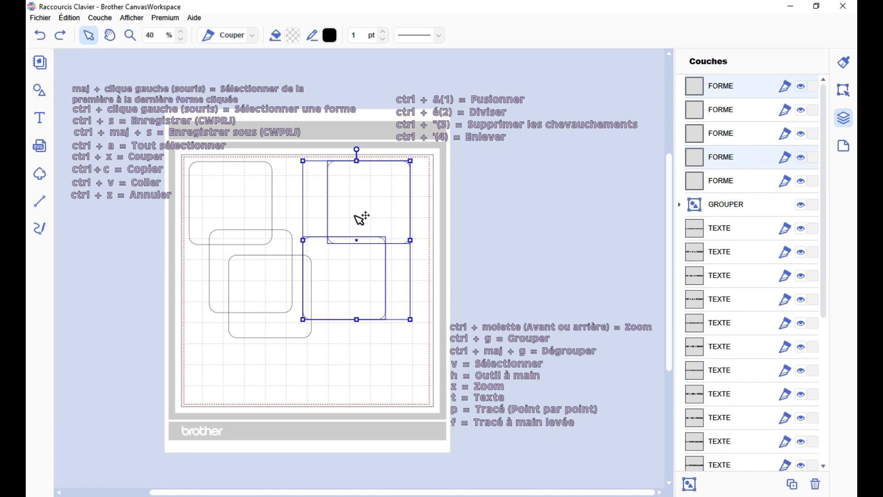
{"action": "key", "text": "ctrl+eacute"}
{"action": "left_click_drag", "start_coordinate": [404, 216], "coordinate": [405, 203]}
{"action": "left_click", "coordinate": [367, 287]}
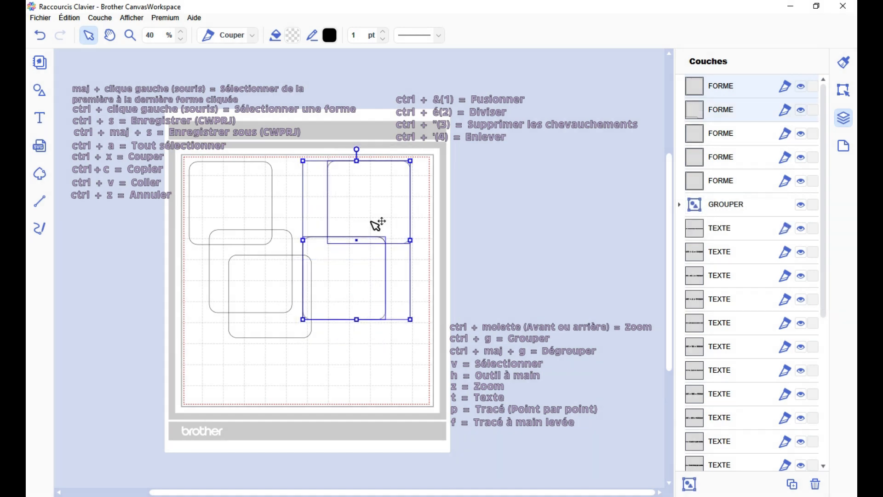
{"action": "left_click", "coordinate": [437, 248]}
{"action": "left_click_drag", "start_coordinate": [367, 286], "coordinate": [362, 290]}
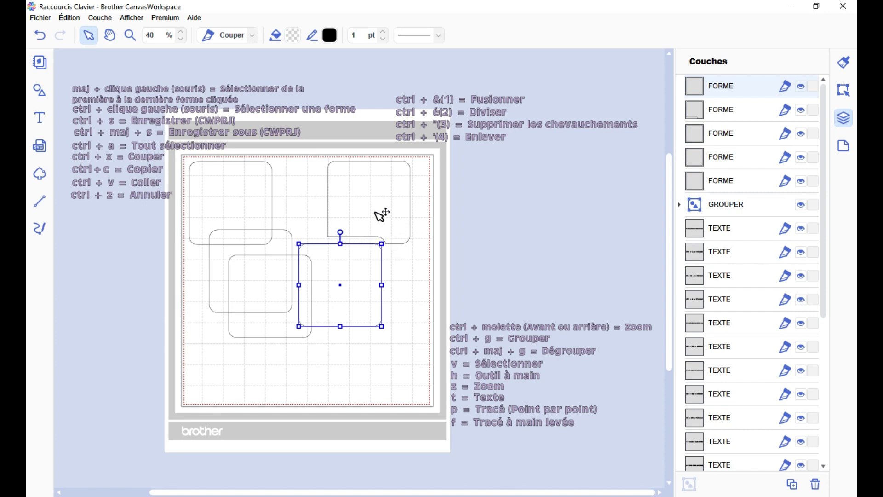
{"action": "key", "text": "ctrl+z"}
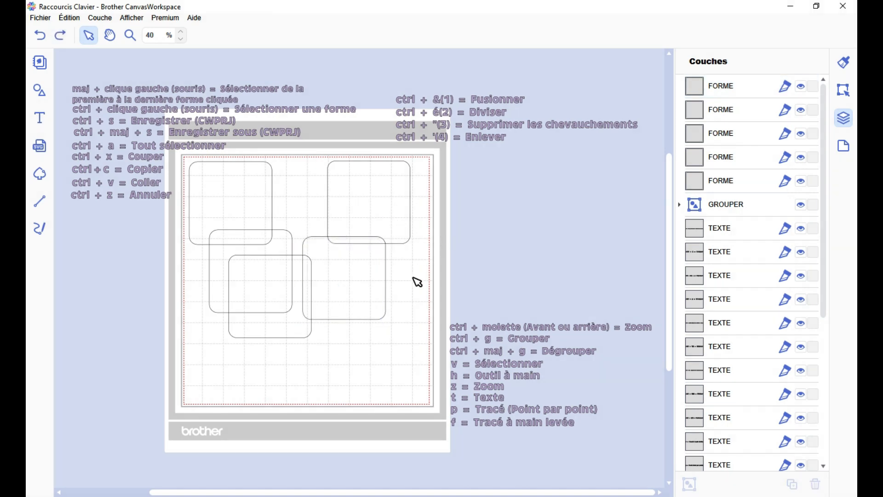
Subtract the two overlapping right-hand squares with Enlever, and undo the result
{"action": "left_click_drag", "start_coordinate": [411, 272], "coordinate": [369, 219]}
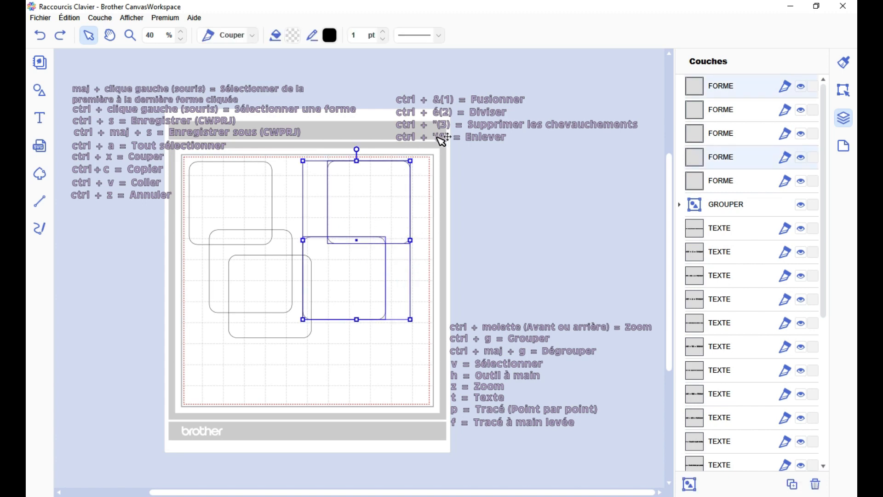
{"action": "key", "text": "ctrl+apostrophe"}
{"action": "left_click", "coordinate": [385, 250]}
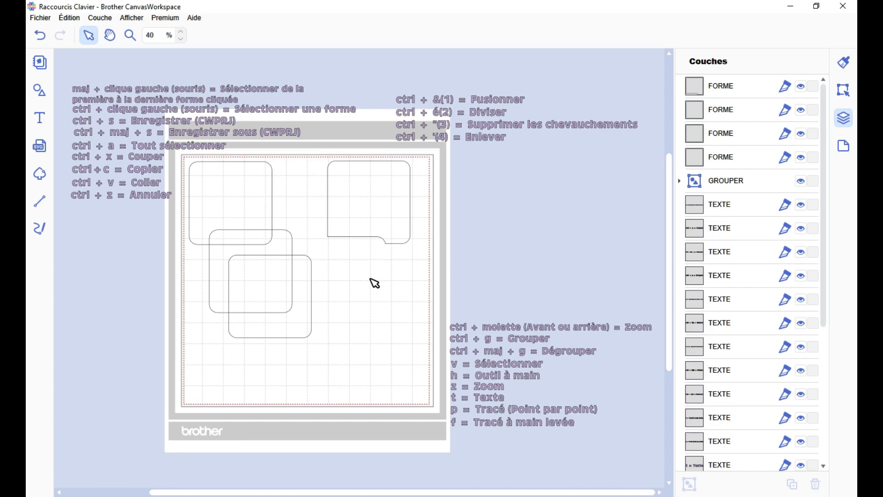
{"action": "key", "text": "ctrl+z"}
Select the four overlap shortcut labels, review the Gestion des chevauchements commands, and stack the labels above the list beside the mat
{"action": "left_click_drag", "start_coordinate": [392, 79], "coordinate": [640, 143]}
{"action": "left_click", "coordinate": [849, 97]}
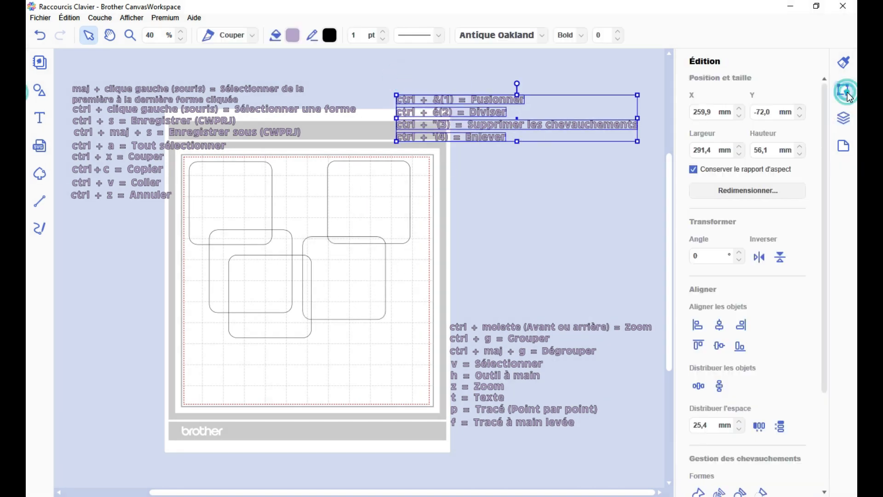
{"action": "scroll", "coordinate": [761, 394], "scroll_direction": "down", "scroll_amount": 2}
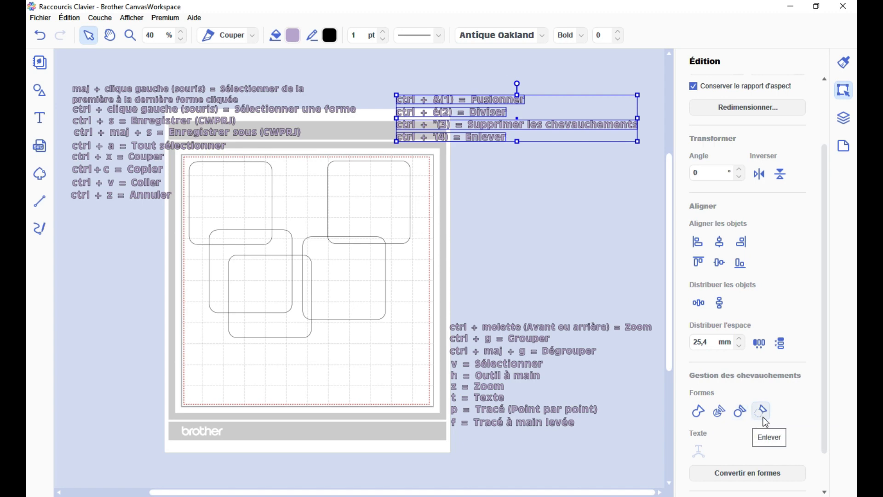
{"action": "scroll", "coordinate": [424, 220], "scroll_direction": "up", "scroll_amount": 1}
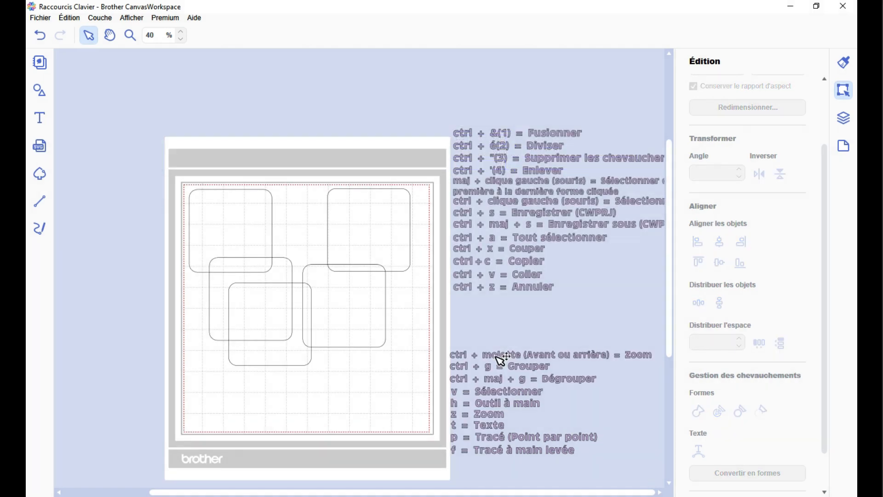
Place the "ctrl + molette (Avant ou arrière) = Zoom" label above the mat and zoom the view in and out repeatedly
{"action": "left_click_drag", "start_coordinate": [502, 358], "coordinate": [272, 133]}
{"action": "left_click", "coordinate": [297, 165]}
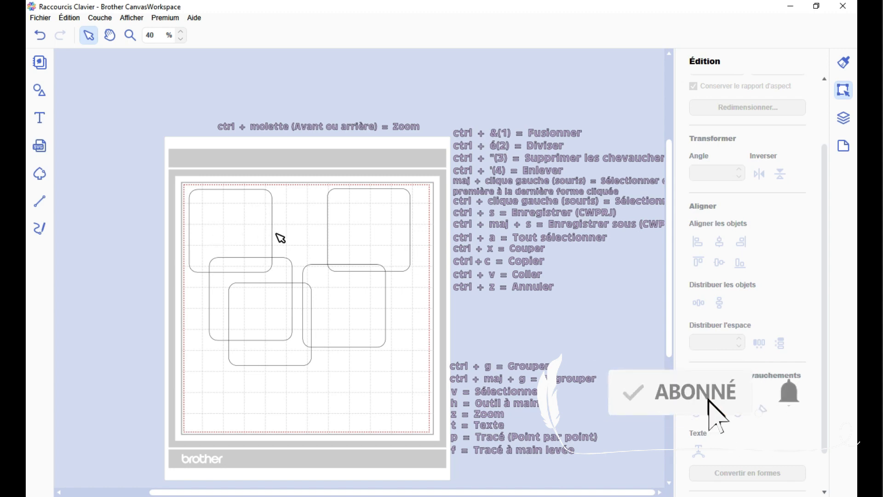
{"action": "scroll", "coordinate": [276, 234], "scroll_direction": "up", "scroll_amount": 2}
{"action": "scroll", "coordinate": [281, 237], "scroll_direction": "up", "scroll_amount": 3}
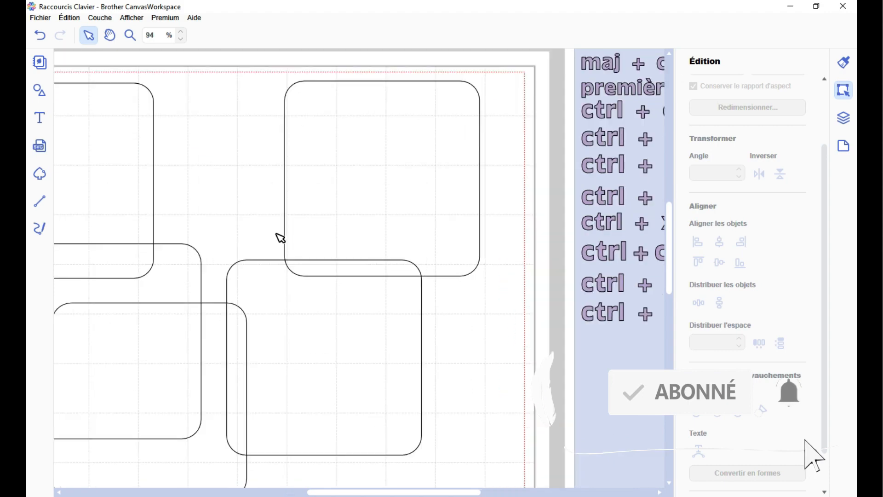
{"action": "scroll", "coordinate": [281, 237], "scroll_direction": "down", "scroll_amount": 6}
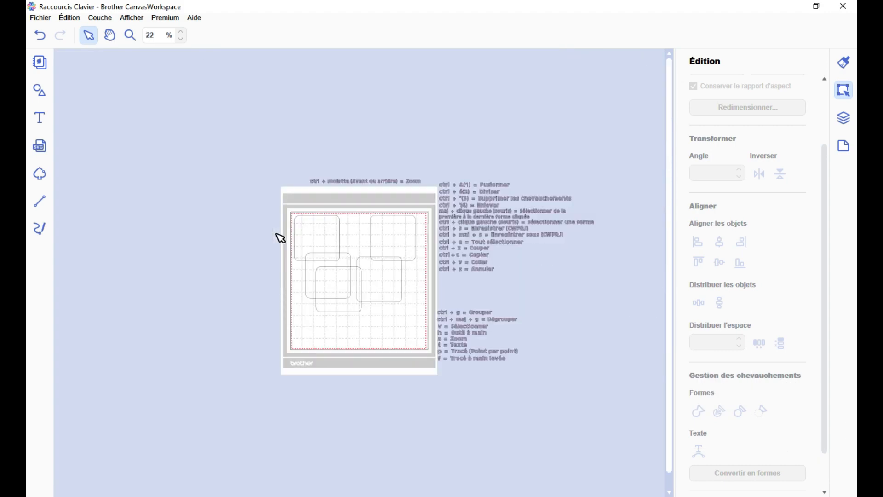
{"action": "scroll", "coordinate": [281, 238], "scroll_direction": "up", "scroll_amount": 2}
{"action": "scroll", "coordinate": [290, 231], "scroll_direction": "up", "scroll_amount": 5}
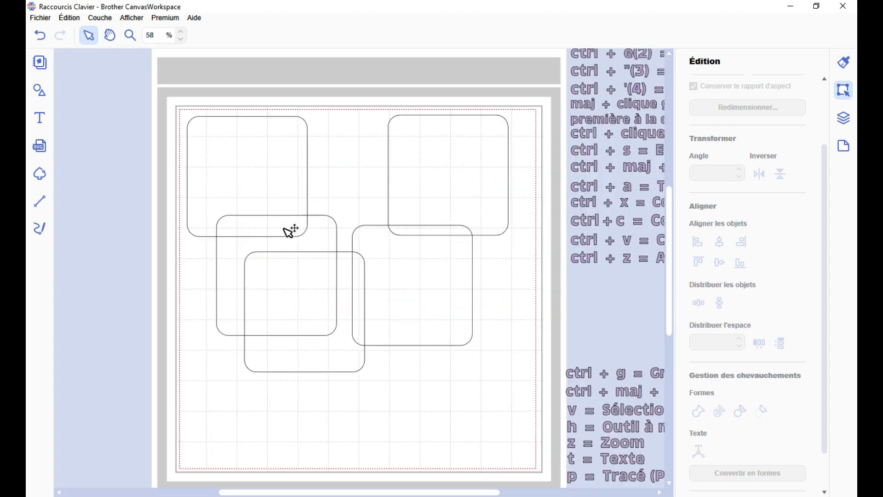
{"action": "scroll", "coordinate": [291, 231], "scroll_direction": "up", "scroll_amount": 3}
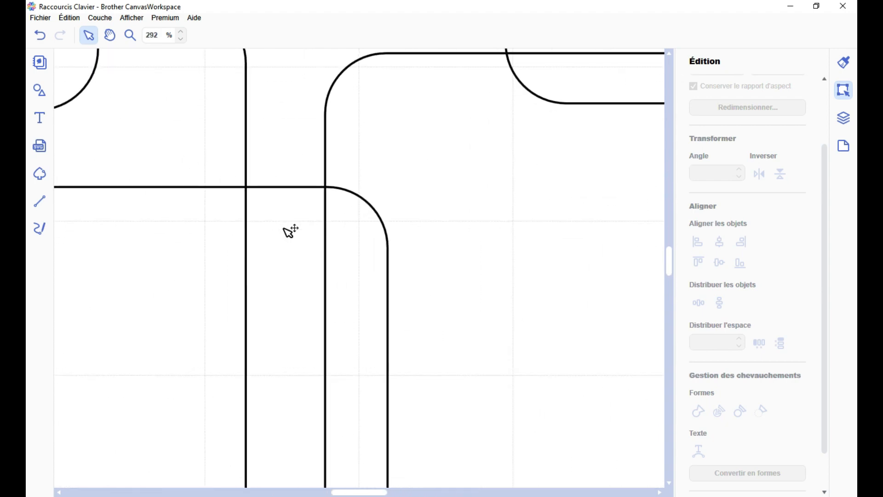
{"action": "scroll", "coordinate": [291, 232], "scroll_direction": "down", "scroll_amount": 8}
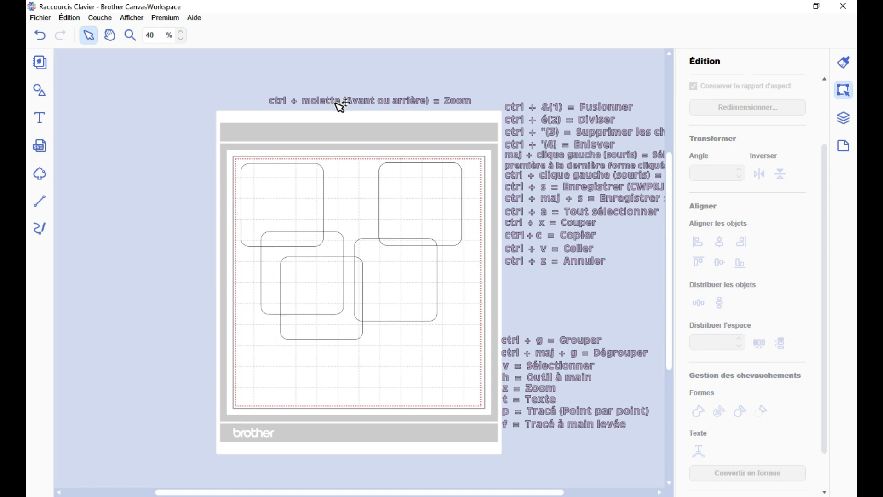
Stack the "ctrl + molette" label on top of the list beside the mat and test zooming around the squares once more
{"action": "left_click_drag", "start_coordinate": [341, 106], "coordinate": [577, 100]}
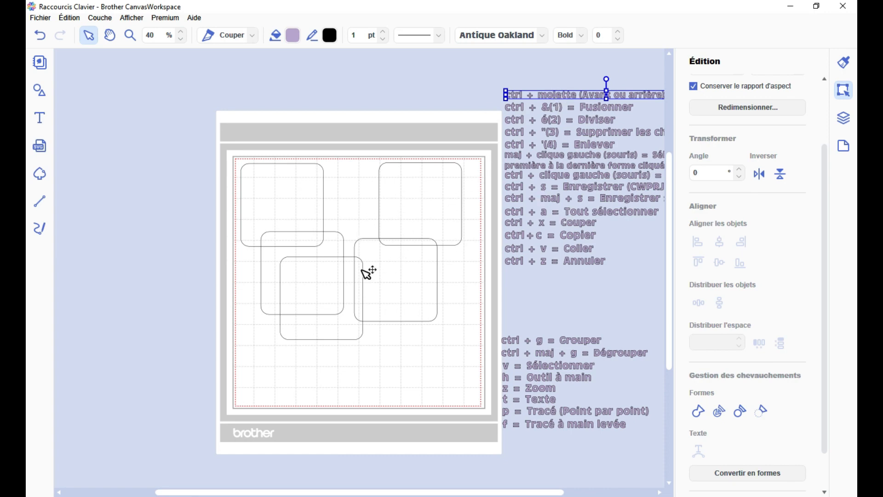
{"action": "scroll", "coordinate": [368, 272], "scroll_direction": "up", "scroll_amount": 5}
{"action": "scroll", "coordinate": [368, 272], "scroll_direction": "down", "scroll_amount": 8}
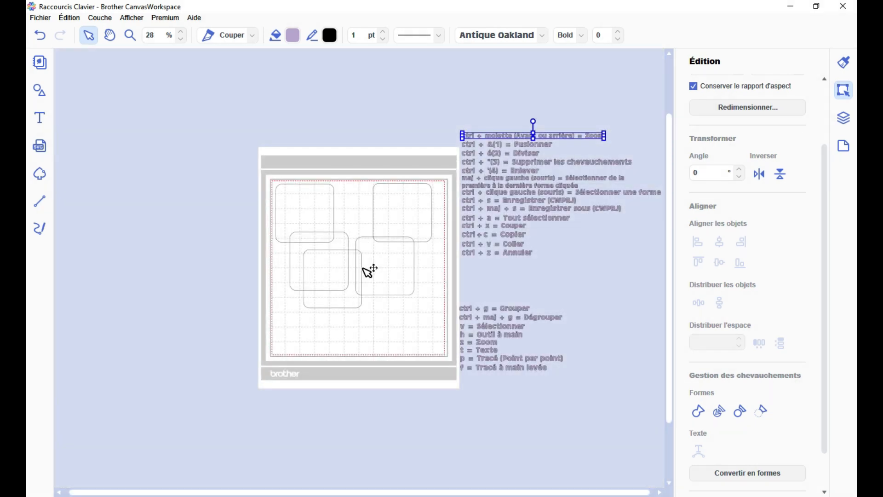
{"action": "scroll", "coordinate": [370, 271], "scroll_direction": "up", "scroll_amount": 3}
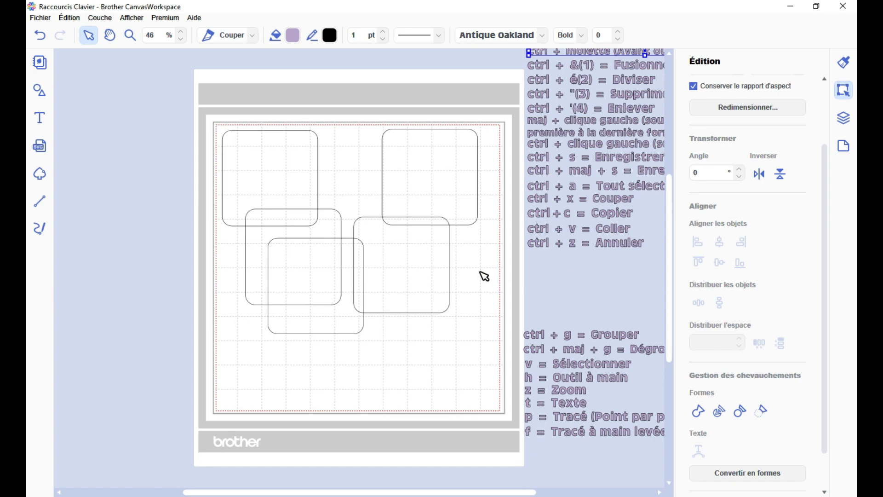
{"action": "scroll", "coordinate": [483, 276], "scroll_direction": "up", "scroll_amount": 1}
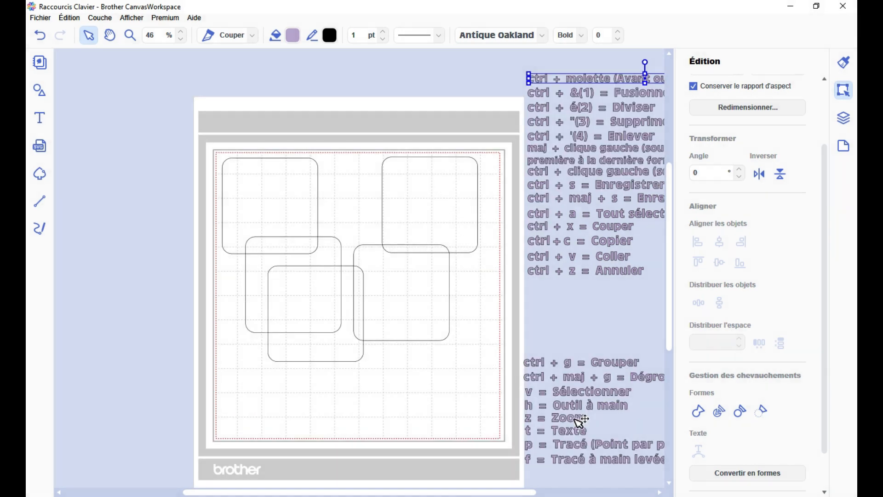
Pull the "z = Zoom" label up to the mat's right edge and magnify the upper-right square with the Zoom tool
{"action": "left_click_drag", "start_coordinate": [575, 418], "coordinate": [552, 319]}
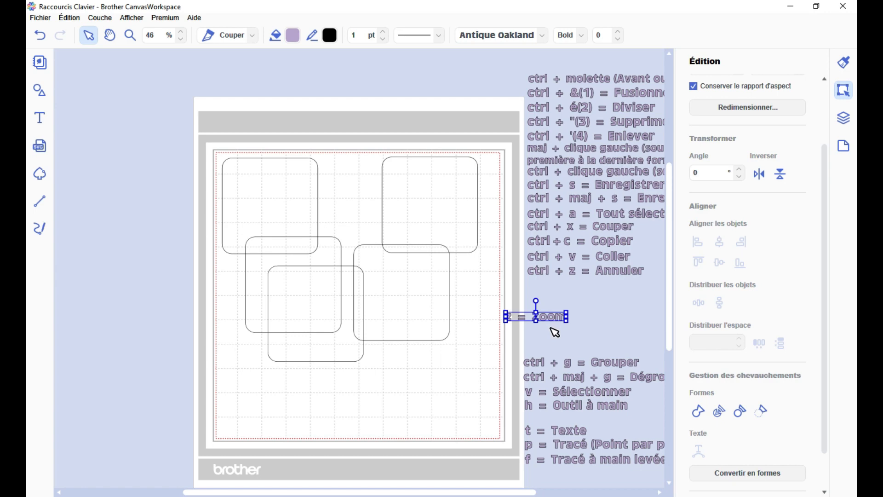
{"action": "key", "text": "z"}
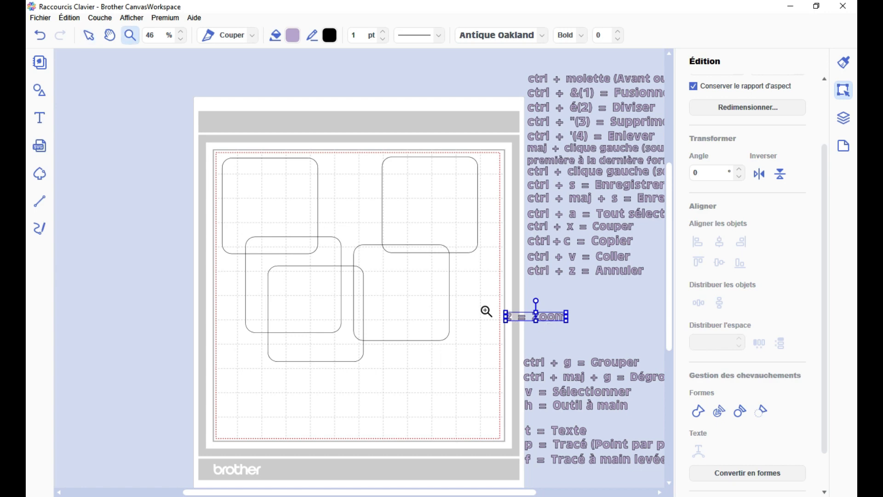
{"action": "left_click", "coordinate": [423, 196]}
{"action": "left_click", "coordinate": [424, 197]}
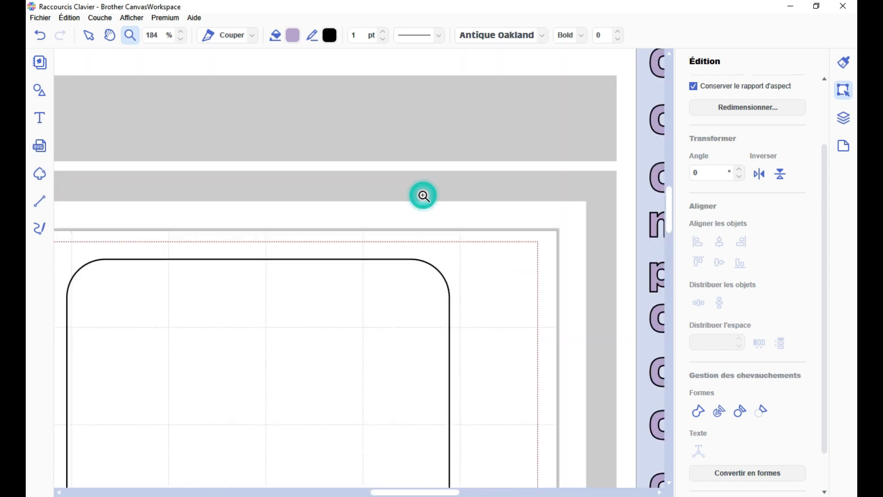
{"action": "right_click", "coordinate": [424, 197]}
{"action": "left_click", "coordinate": [394, 191]}
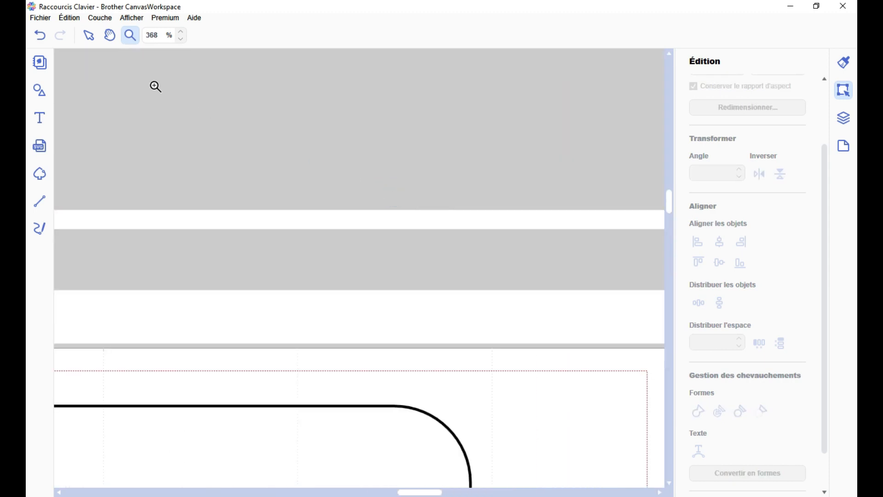
Reduce the zoom level gradually until the whole drawing area of the mat is back in view
{"action": "left_click", "coordinate": [181, 40]}
{"action": "left_click", "coordinate": [181, 40]}
{"action": "left_click", "coordinate": [181, 40]}
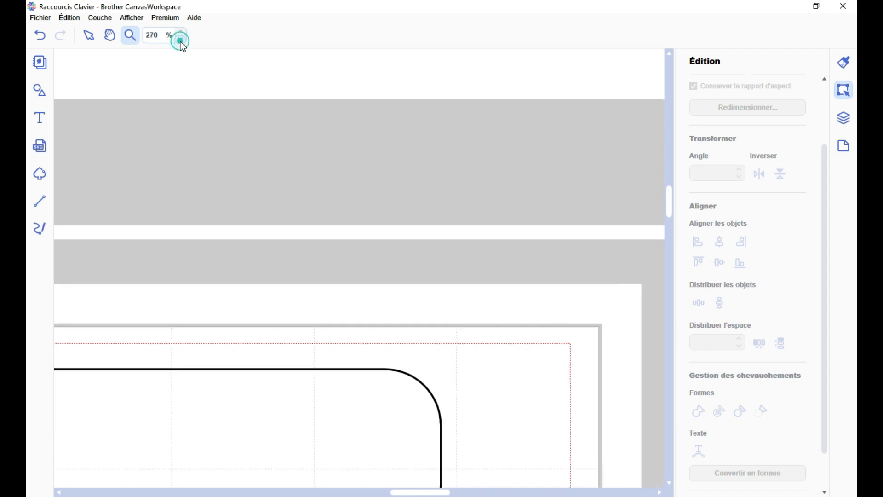
{"action": "left_click", "coordinate": [181, 40]}
{"action": "scroll", "coordinate": [268, 221], "scroll_direction": "down", "scroll_amount": 6}
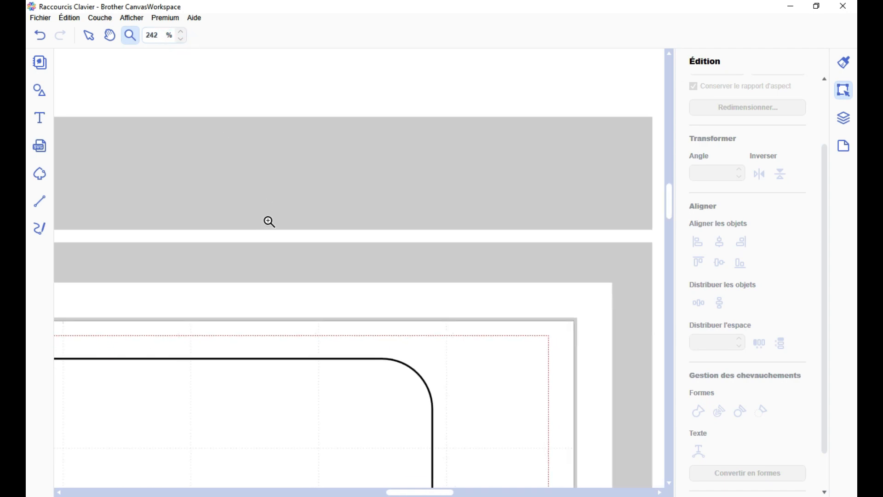
{"action": "scroll", "coordinate": [382, 331], "scroll_direction": "down", "scroll_amount": 8}
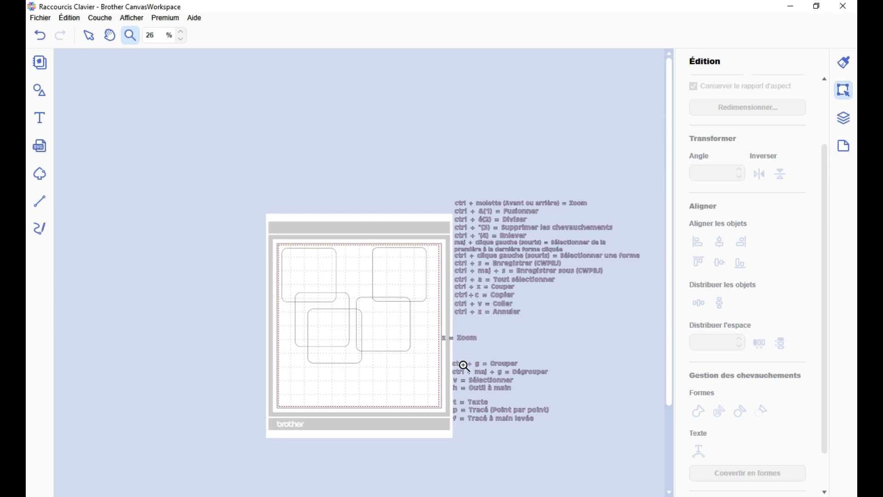
{"action": "scroll", "coordinate": [463, 365], "scroll_direction": "down", "scroll_amount": 1}
{"action": "scroll", "coordinate": [464, 363], "scroll_direction": "up", "scroll_amount": 1}
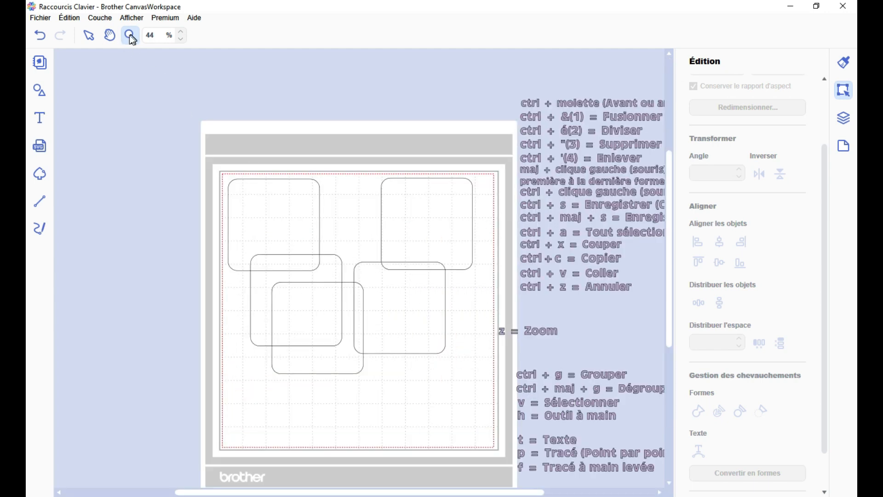
Return to the selection tool, stack the "z = Zoom" label on the list, and place the "ctrl + g = Grouper" label above the squares
{"action": "left_click", "coordinate": [89, 35]}
{"action": "left_click_drag", "start_coordinate": [430, 492], "coordinate": [476, 492]}
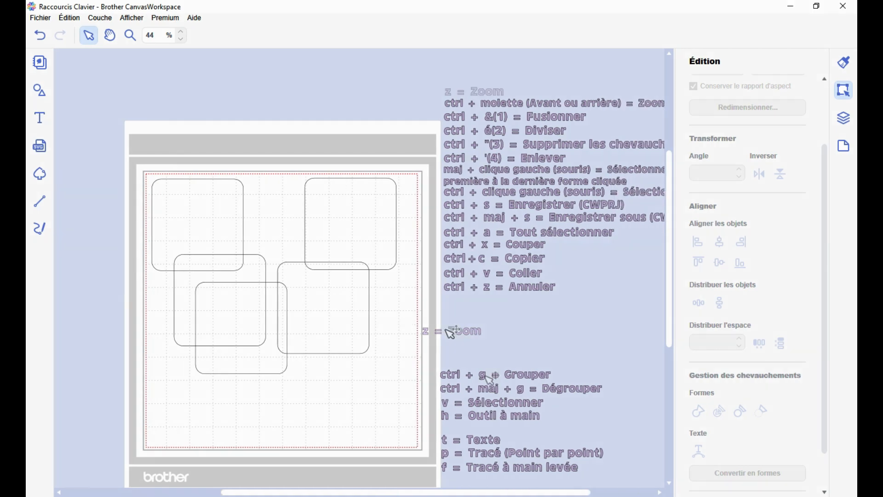
{"action": "left_click_drag", "start_coordinate": [484, 375], "coordinate": [284, 138]}
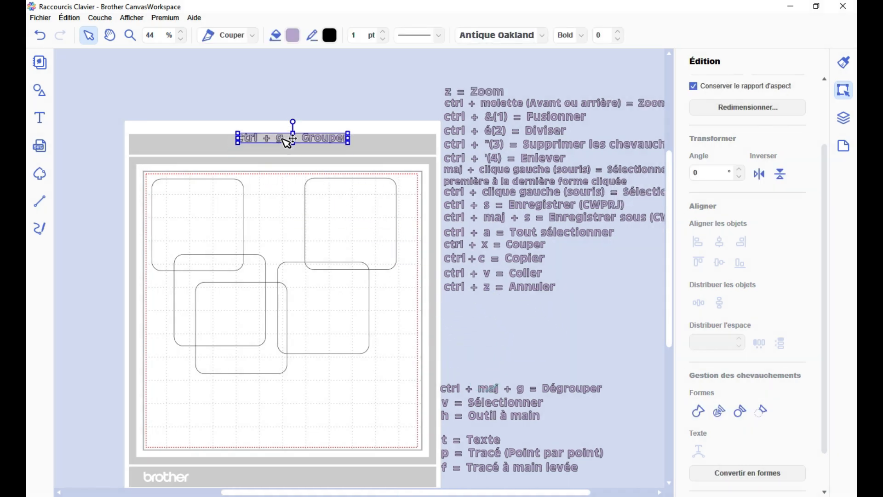
{"action": "left_click", "coordinate": [290, 225]}
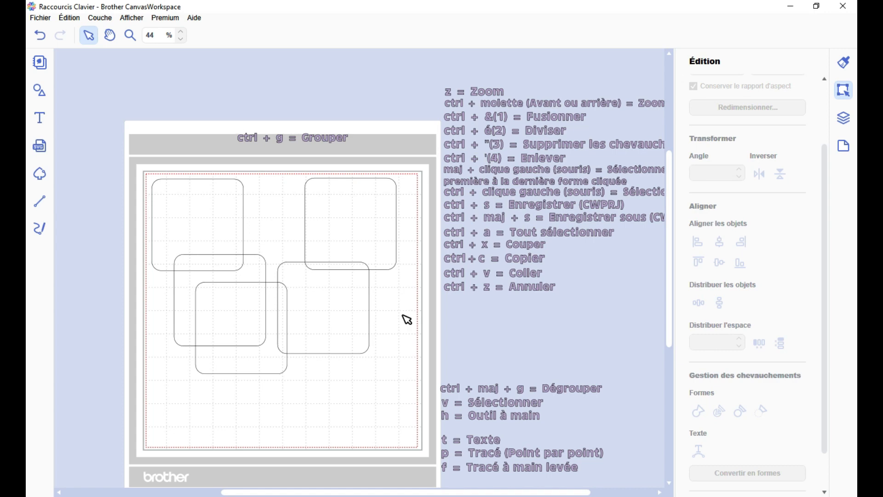
Group the two overlapping right-hand squares
{"action": "left_click_drag", "start_coordinate": [403, 315], "coordinate": [348, 233]}
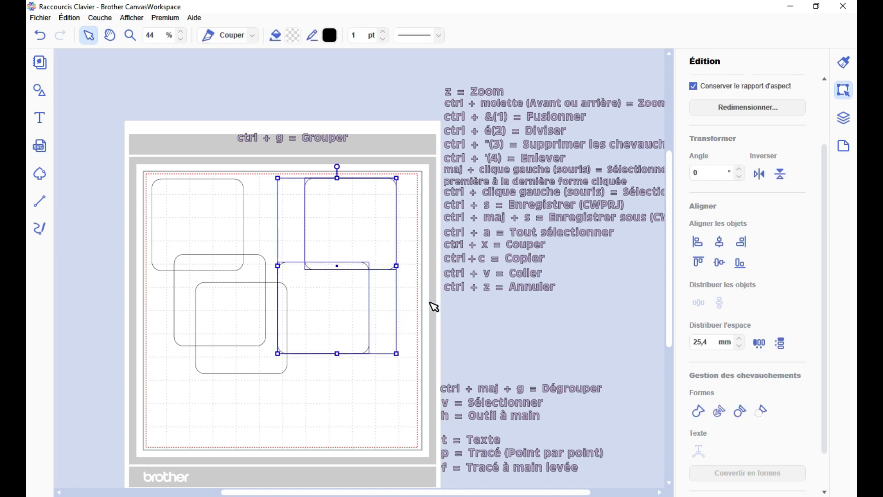
{"action": "left_click", "coordinate": [414, 311]}
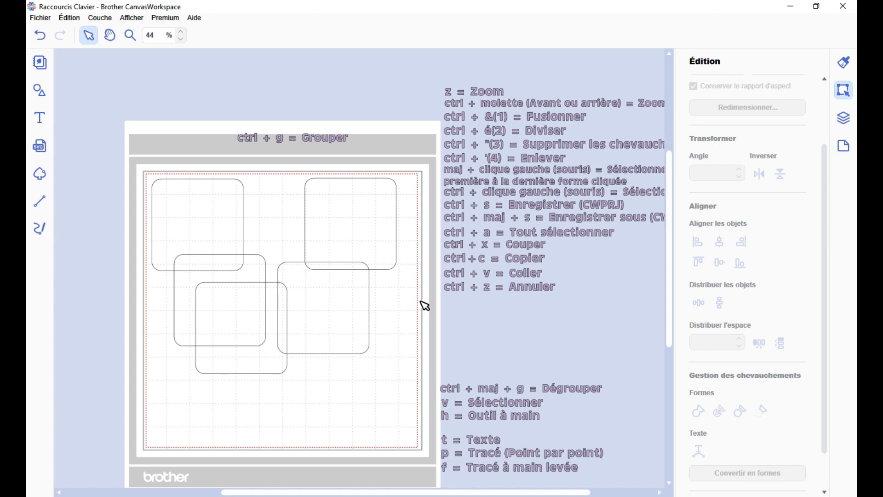
{"action": "left_click", "coordinate": [412, 324]}
{"action": "left_click_drag", "start_coordinate": [412, 324], "coordinate": [352, 258]}
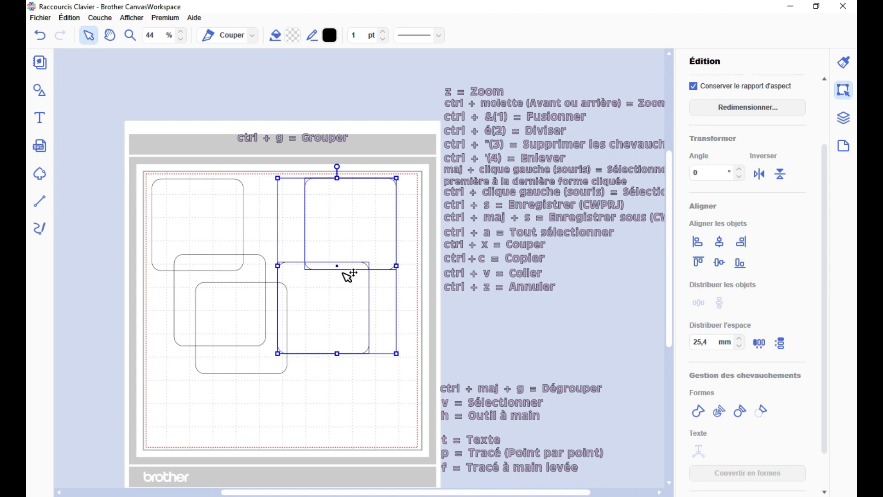
{"action": "key", "text": "ctrl+g"}
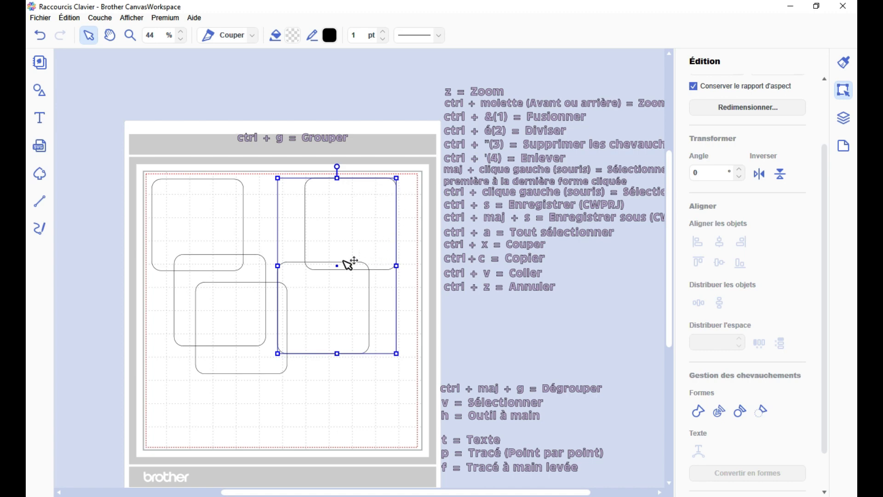
Shift the grouped squares slightly down and right, comparing the group's selection with that of the single square beside it
{"action": "left_click_drag", "start_coordinate": [378, 236], "coordinate": [388, 251]}
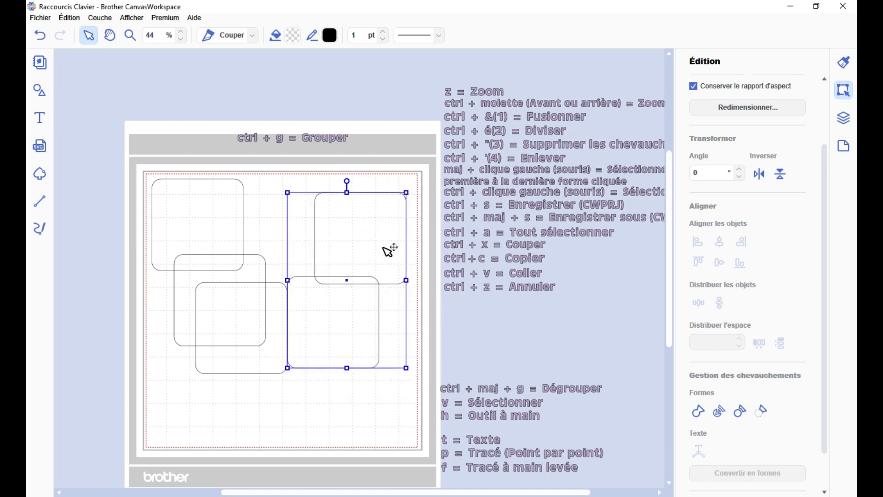
{"action": "left_click", "coordinate": [434, 360]}
{"action": "left_click", "coordinate": [381, 268]}
{"action": "left_click", "coordinate": [240, 335]}
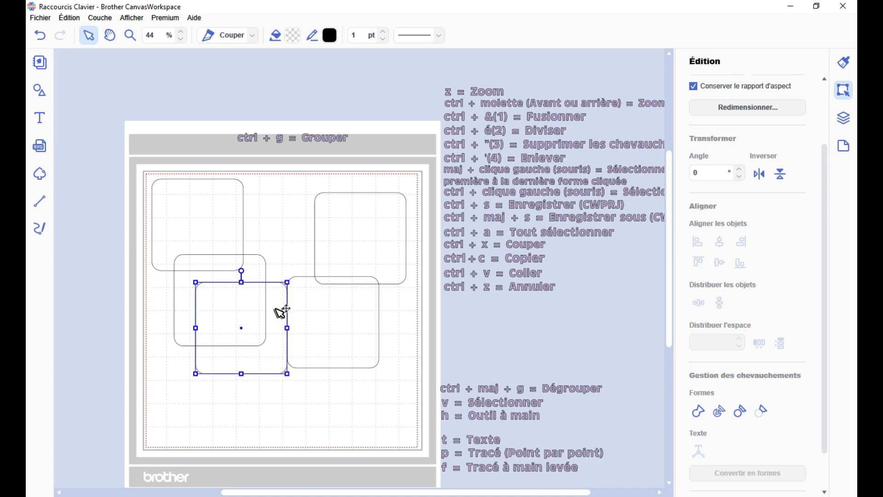
{"action": "left_click", "coordinate": [368, 257]}
{"action": "left_click", "coordinate": [358, 245]}
{"action": "left_click_drag", "start_coordinate": [351, 238], "coordinate": [350, 239]}
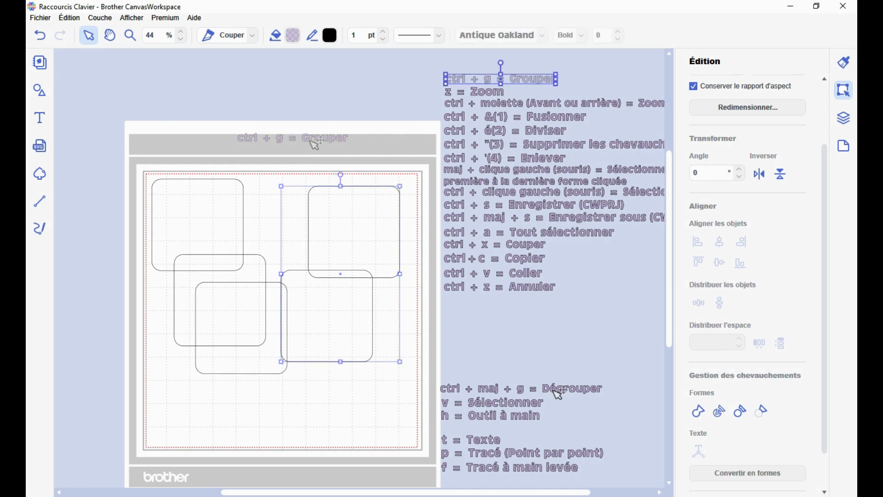
Place the "ctrl + maj + g = Dégrouper" label above the squares and ungroup the two overlapping right-hand squares
{"action": "left_click_drag", "start_coordinate": [552, 389], "coordinate": [335, 144]}
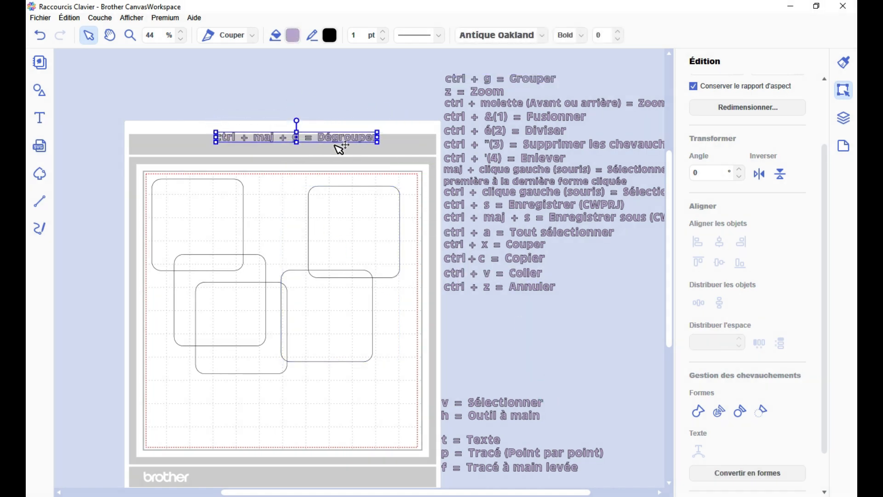
{"action": "left_click", "coordinate": [371, 234]}
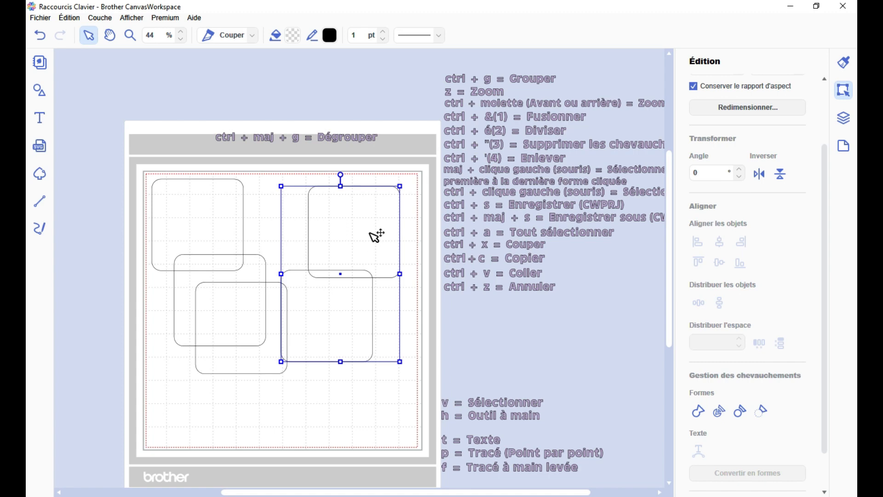
{"action": "key", "text": "ctrl+shift+g"}
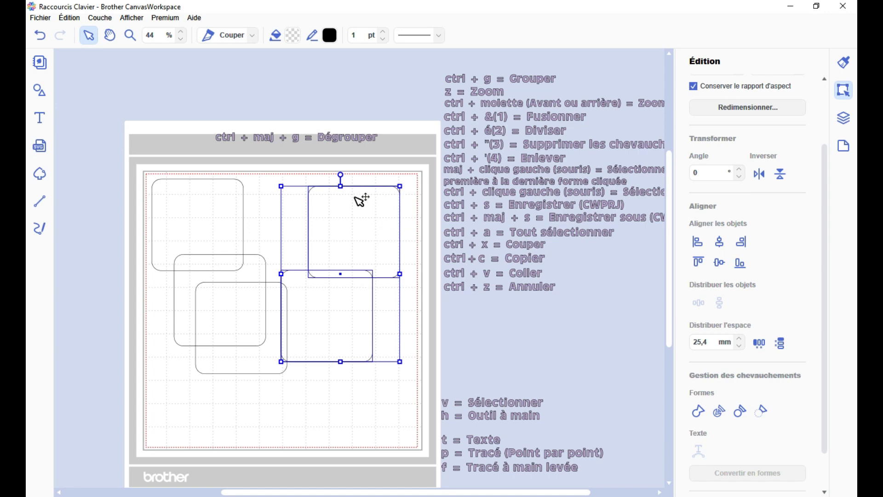
Select the ungrouped right-hand squares individually, and return the "ctrl + maj + g = Dégrouper" label to the head of the covered-shortcut list
{"action": "left_click", "coordinate": [457, 341]}
{"action": "left_click", "coordinate": [374, 256]}
{"action": "left_click", "coordinate": [346, 325]}
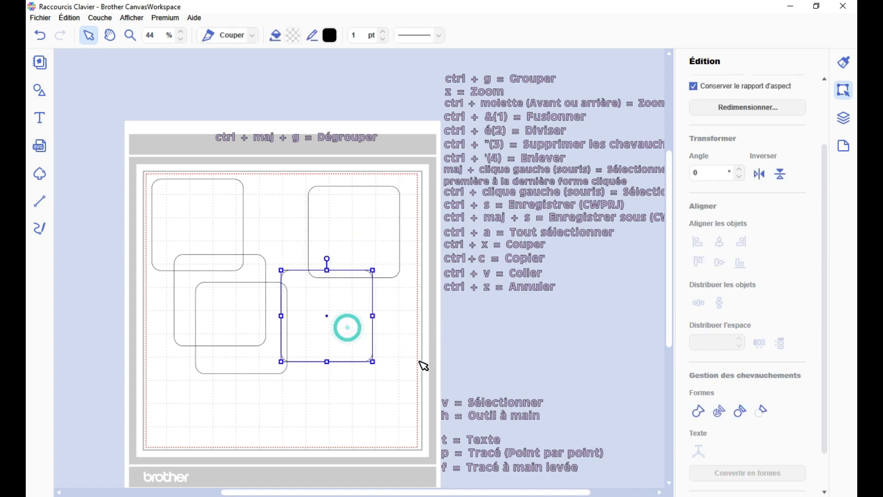
{"action": "left_click", "coordinate": [430, 348]}
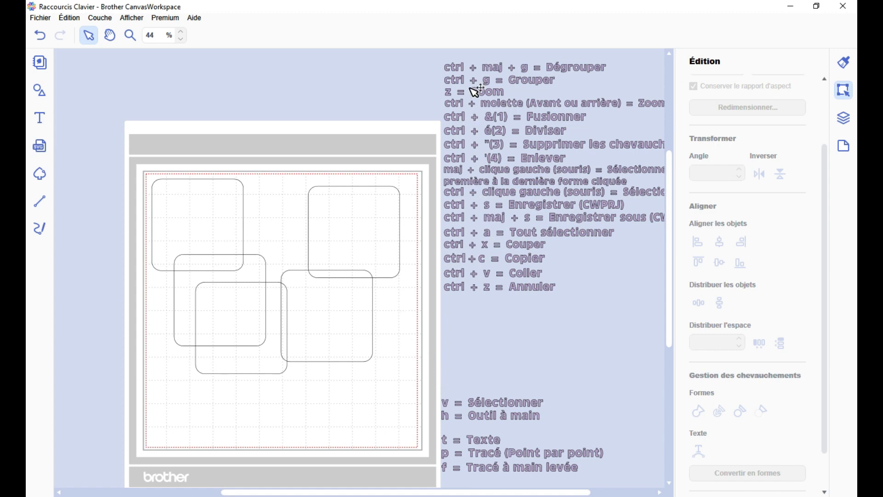
Shift the remaining tool labels slightly up, and move "z = Zoom" back between "h = Outil à main" and "t = Texte"
{"action": "left_click_drag", "start_coordinate": [421, 385], "coordinate": [499, 406]}
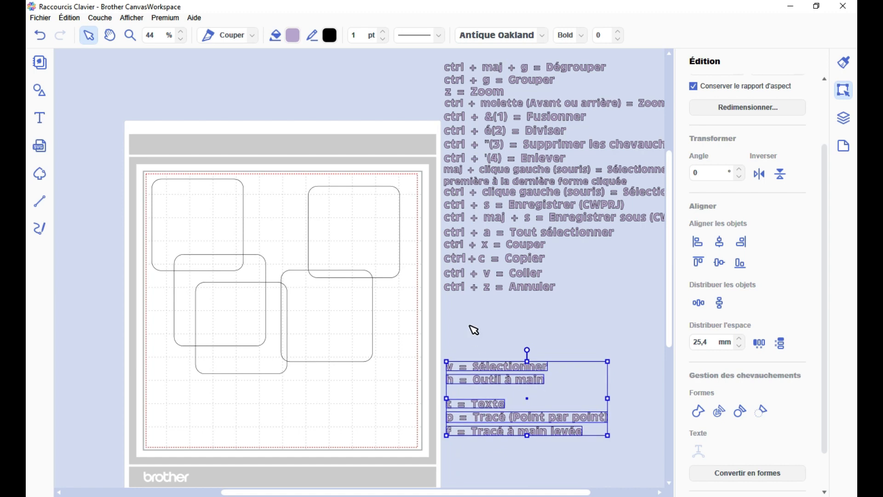
{"action": "left_click", "coordinate": [473, 329]}
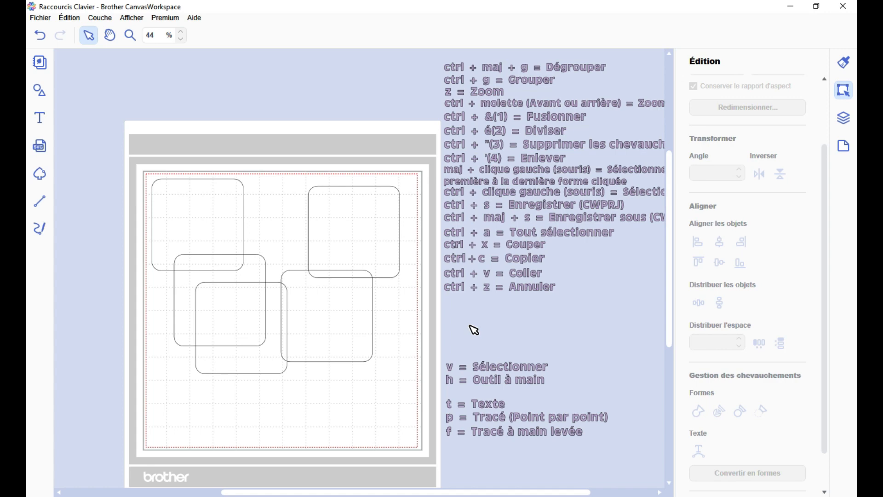
{"action": "scroll", "coordinate": [474, 330], "scroll_direction": "down", "scroll_amount": 1}
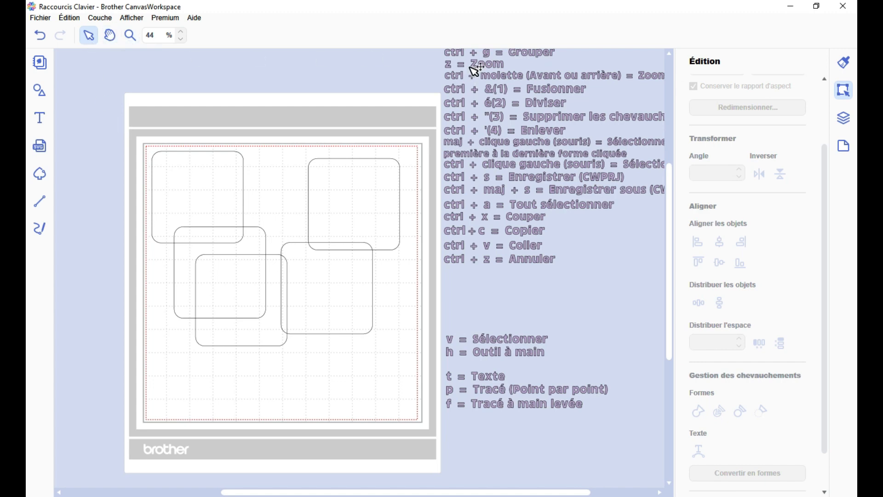
{"action": "left_click_drag", "start_coordinate": [476, 66], "coordinate": [477, 367]}
Move the "Grouper" and "Dégrouper" labels down together to close the gap in the list of covered shortcuts
{"action": "scroll", "coordinate": [442, 253], "scroll_direction": "up", "scroll_amount": 1}
{"action": "left_click_drag", "start_coordinate": [434, 71], "coordinate": [609, 88]}
{"action": "left_click_drag", "start_coordinate": [476, 79], "coordinate": [476, 93]}
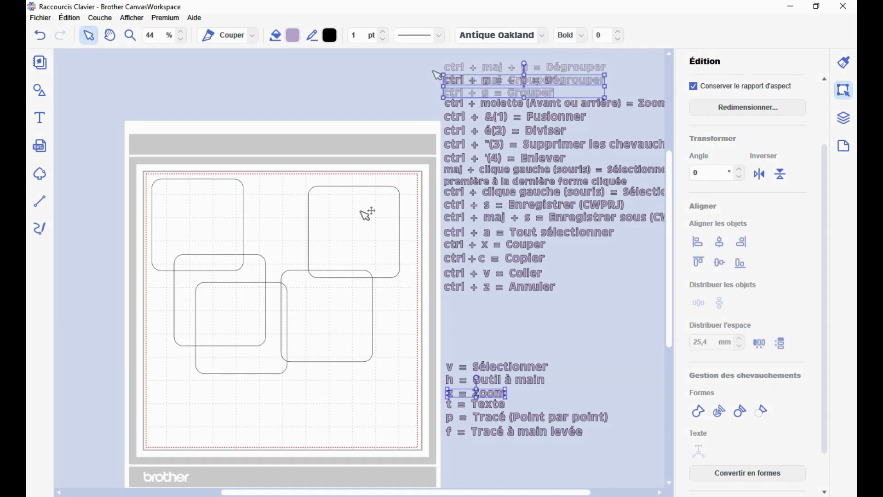
{"action": "scroll", "coordinate": [366, 212], "scroll_direction": "down", "scroll_amount": 2}
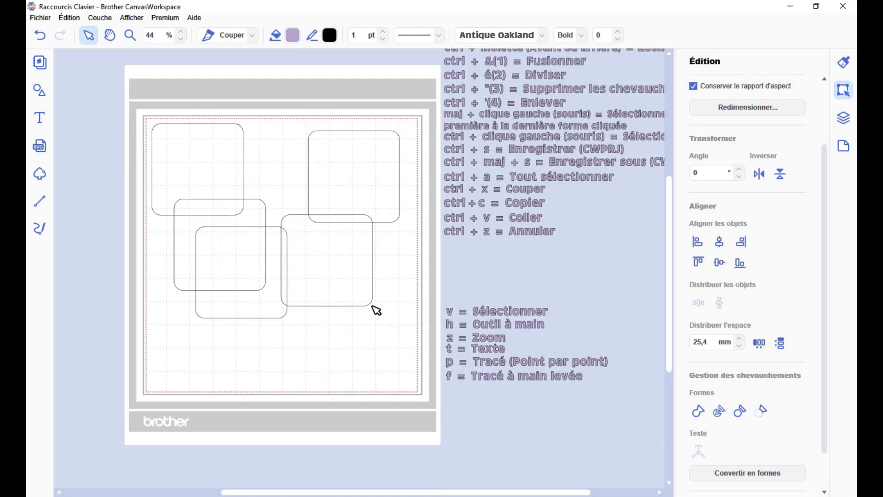
{"action": "left_click", "coordinate": [407, 311]}
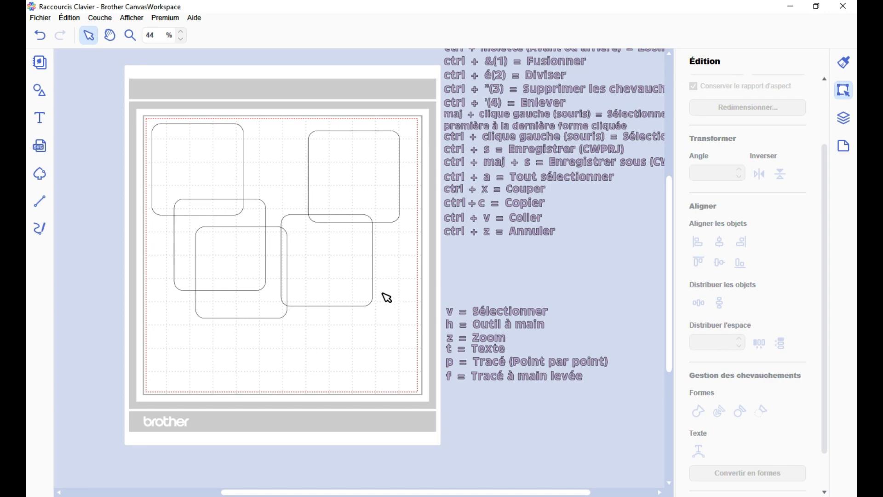
Pan the mat around with the Hand tool, switch to the Zoom tool, and return to the selection tool
{"action": "key", "text": "h"}
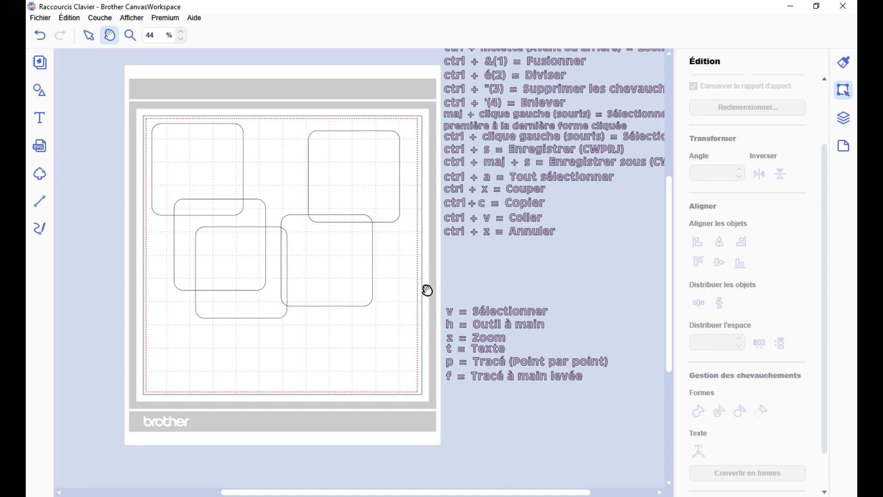
{"action": "left_click_drag", "start_coordinate": [385, 218], "coordinate": [451, 258]}
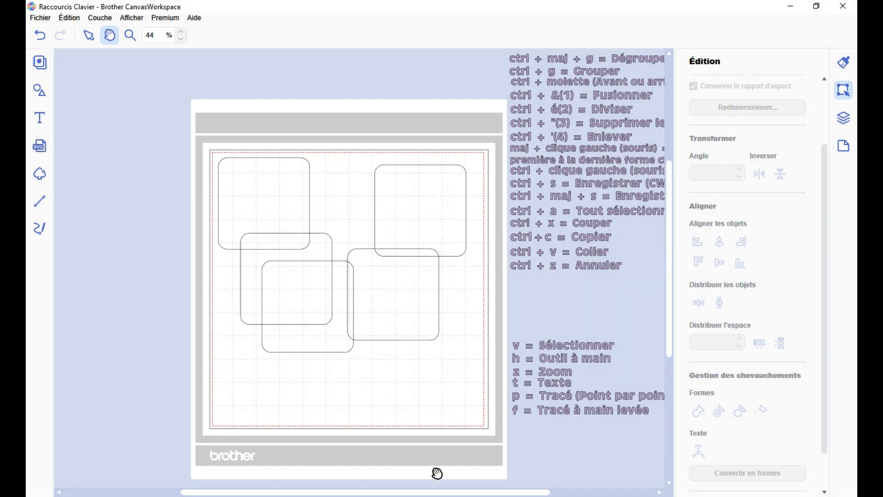
{"action": "left_click_drag", "start_coordinate": [478, 494], "coordinate": [381, 496]}
{"action": "left_click_drag", "start_coordinate": [284, 425], "coordinate": [146, 251]}
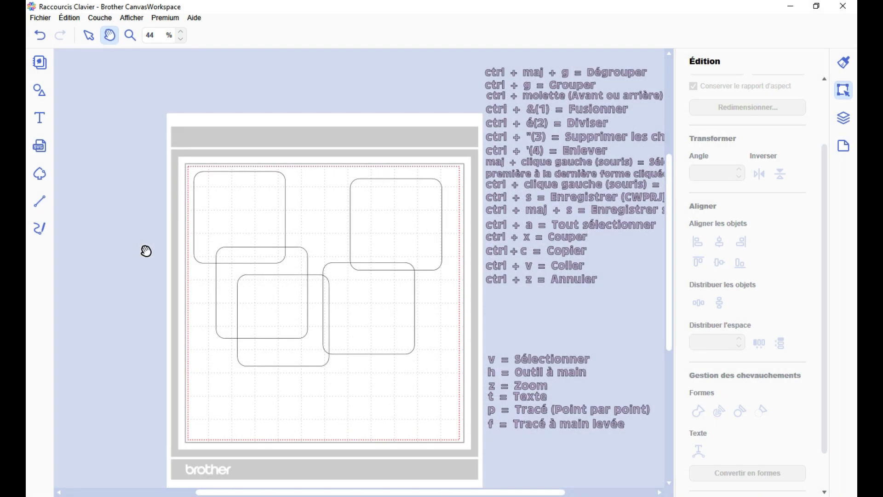
{"action": "key", "text": "z"}
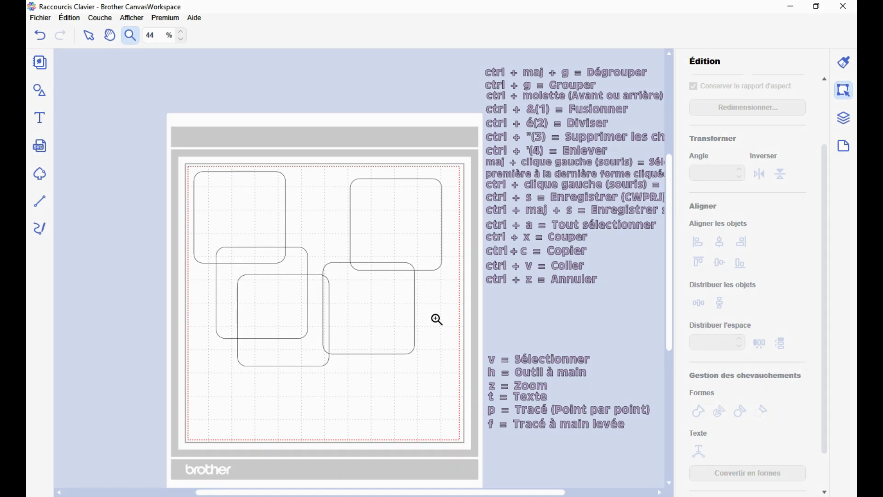
{"action": "key", "text": "v"}
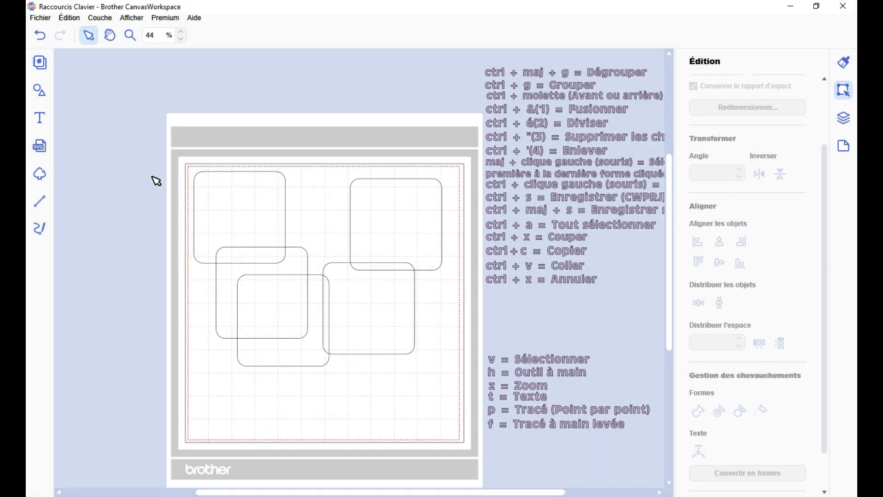
Shift the view of the mat vertically and horizontally without using the Hand tool
{"action": "scroll", "coordinate": [404, 287], "scroll_direction": "down", "scroll_amount": 1}
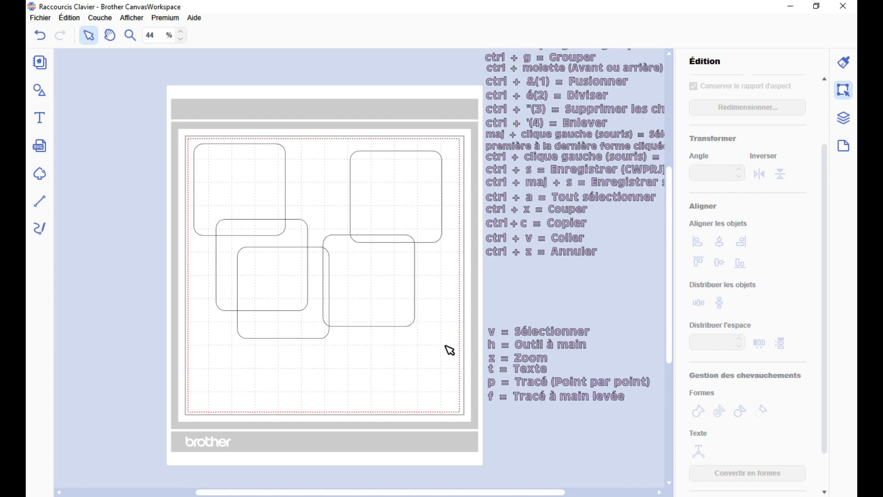
{"action": "scroll", "coordinate": [449, 349], "scroll_direction": "down", "scroll_amount": 2}
{"action": "scroll", "coordinate": [449, 349], "scroll_direction": "up", "scroll_amount": 3}
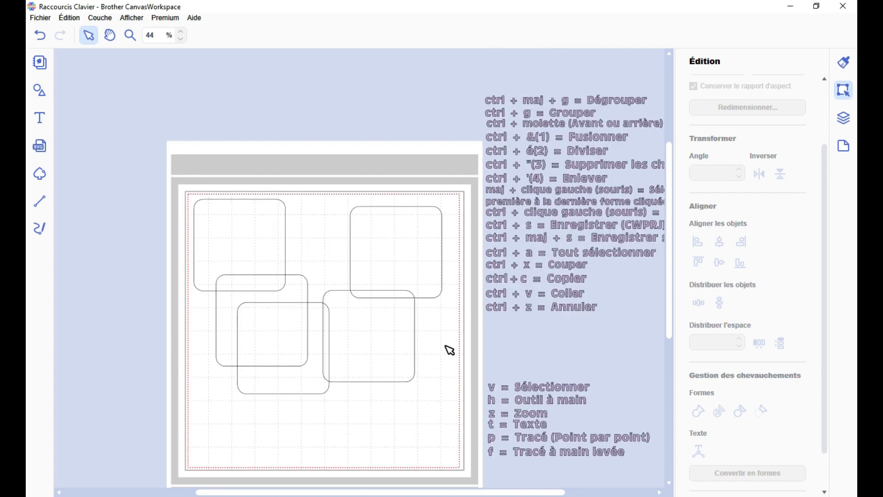
{"action": "mouse_move", "coordinate": [533, 493]}
{"action": "left_mouse_down"}
{"action": "mouse_move", "coordinate": [621, 492]}
{"action": "mouse_move", "coordinate": [316, 483]}
{"action": "mouse_move", "coordinate": [525, 479]}
{"action": "left_mouse_up"}
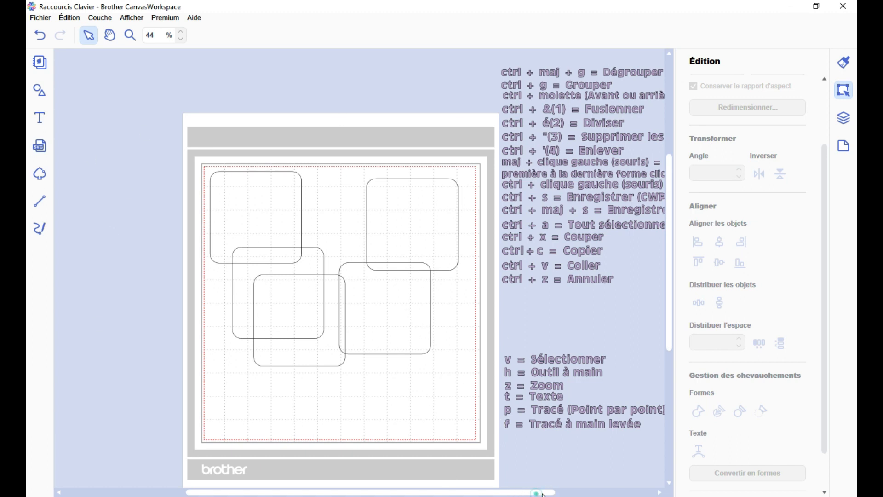
{"action": "left_click_drag", "start_coordinate": [542, 494], "coordinate": [549, 494]}
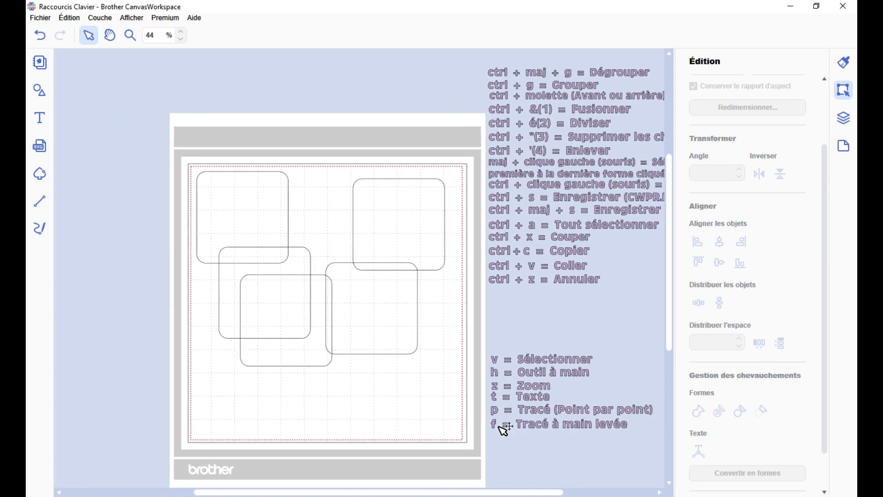
Move the "v = Sélectionner", "h = Outil à main" and "z = Zoom" labels together onto the head of the covered-shortcut list
{"action": "scroll", "coordinate": [504, 430], "scroll_direction": "down", "scroll_amount": 1}
{"action": "left_click_drag", "start_coordinate": [471, 321], "coordinate": [524, 359]}
{"action": "scroll", "coordinate": [524, 359], "scroll_direction": "up", "scroll_amount": 2}
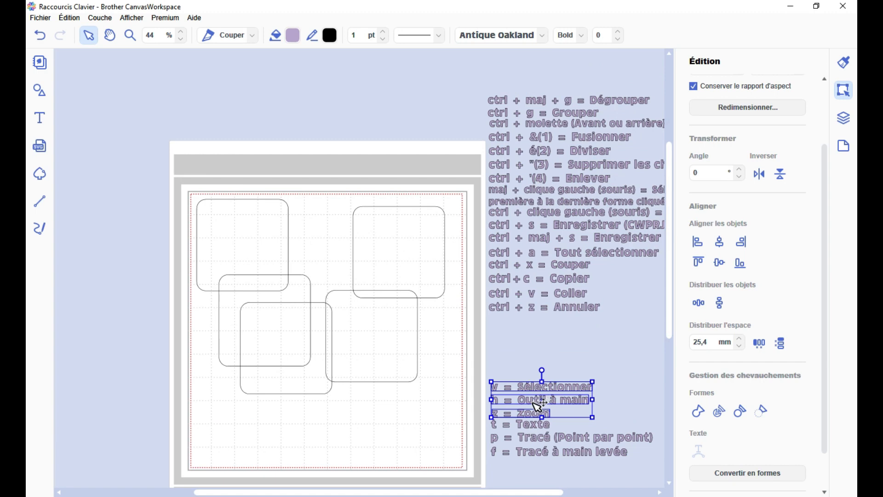
{"action": "left_click_drag", "start_coordinate": [540, 404], "coordinate": [535, 82]}
{"action": "scroll", "coordinate": [438, 288], "scroll_direction": "down", "scroll_amount": 2}
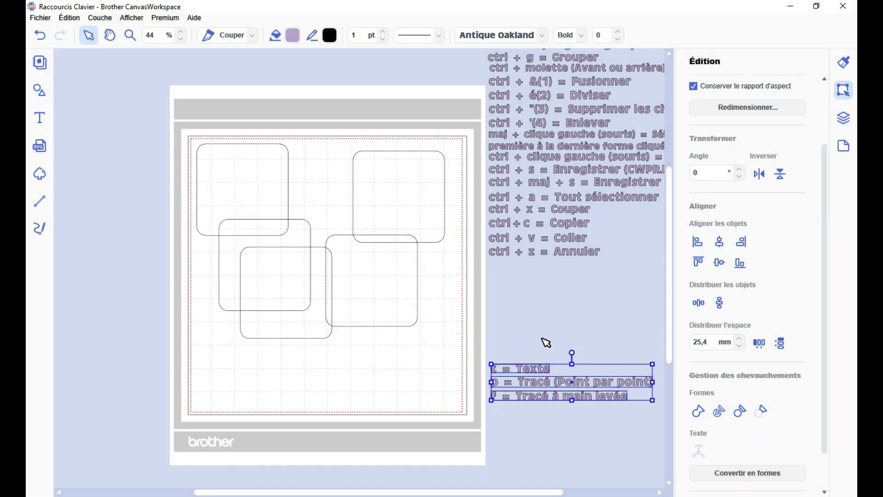
{"action": "left_click", "coordinate": [508, 414]}
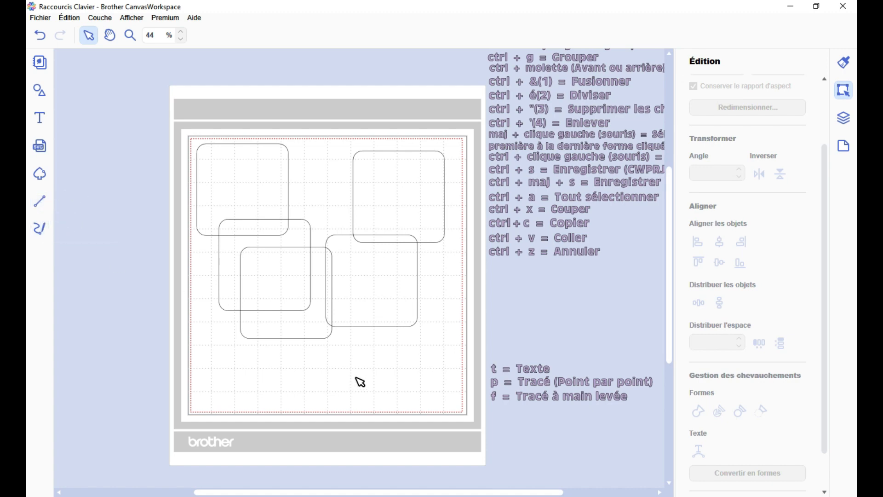
Draw three trial curves with the freehand path tool in the lower right of the mat, deleting each one
{"action": "key", "text": "f"}
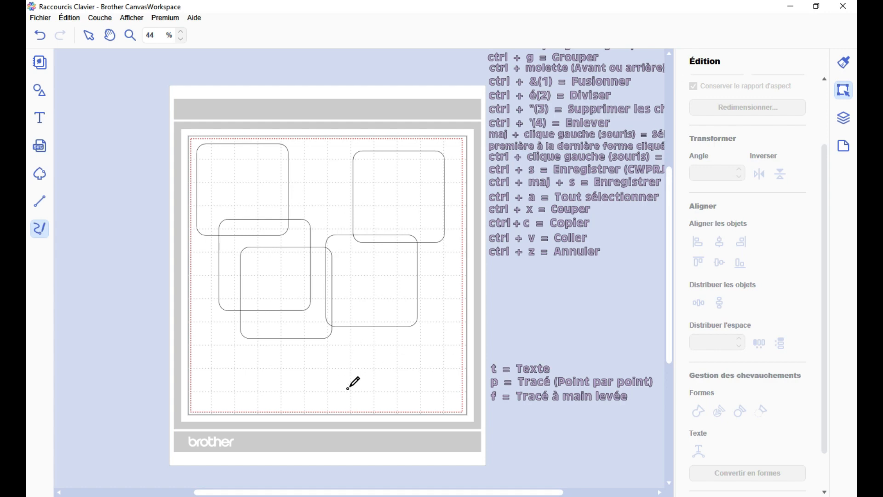
{"action": "mouse_move", "coordinate": [340, 389]}
{"action": "left_mouse_down"}
{"action": "mouse_move", "coordinate": [343, 359]}
{"action": "mouse_move", "coordinate": [367, 343]}
{"action": "mouse_move", "coordinate": [431, 329]}
{"action": "mouse_move", "coordinate": [440, 275]}
{"action": "mouse_move", "coordinate": [419, 300]}
{"action": "mouse_move", "coordinate": [407, 382]}
{"action": "mouse_move", "coordinate": [378, 419]}
{"action": "mouse_move", "coordinate": [368, 386]}
{"action": "mouse_move", "coordinate": [442, 366]}
{"action": "mouse_move", "coordinate": [424, 356]}
{"action": "left_mouse_up"}
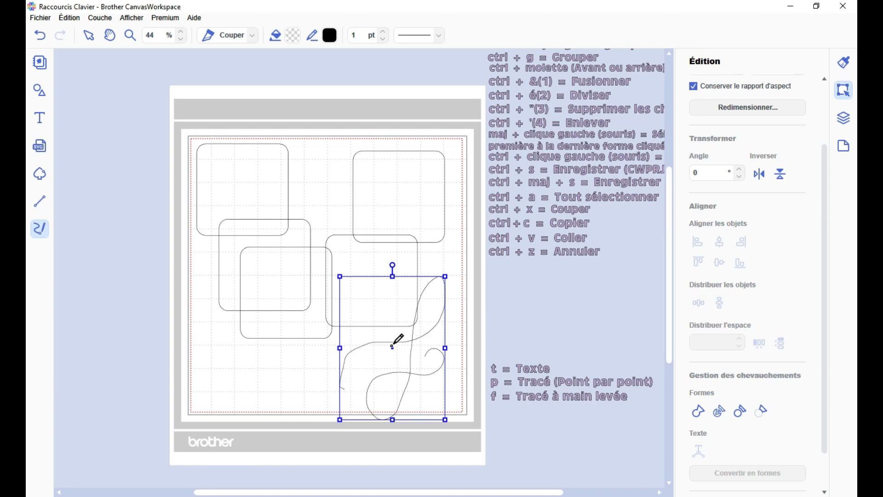
{"action": "key", "text": "Delete"}
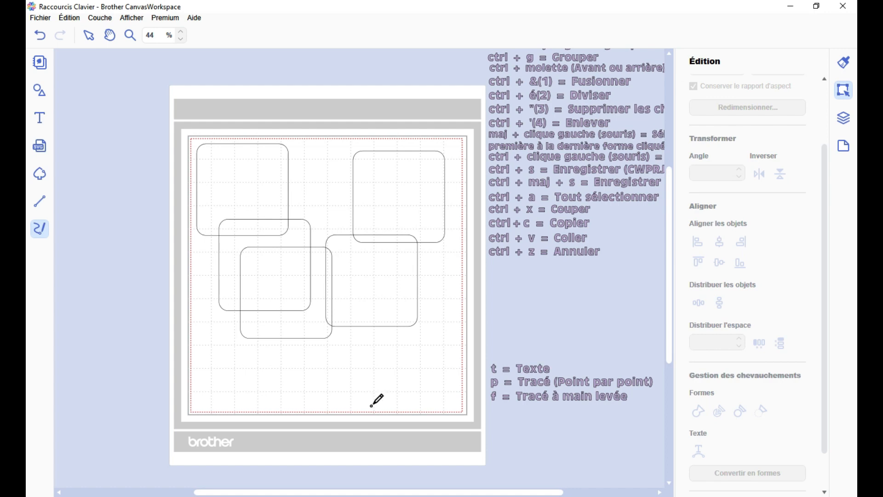
{"action": "mouse_move", "coordinate": [372, 406]}
{"action": "left_mouse_down"}
{"action": "mouse_move", "coordinate": [372, 364]}
{"action": "mouse_move", "coordinate": [427, 327]}
{"action": "mouse_move", "coordinate": [423, 293]}
{"action": "mouse_move", "coordinate": [414, 394]}
{"action": "mouse_move", "coordinate": [420, 338]}
{"action": "mouse_move", "coordinate": [439, 355]}
{"action": "mouse_move", "coordinate": [447, 331]}
{"action": "left_mouse_up"}
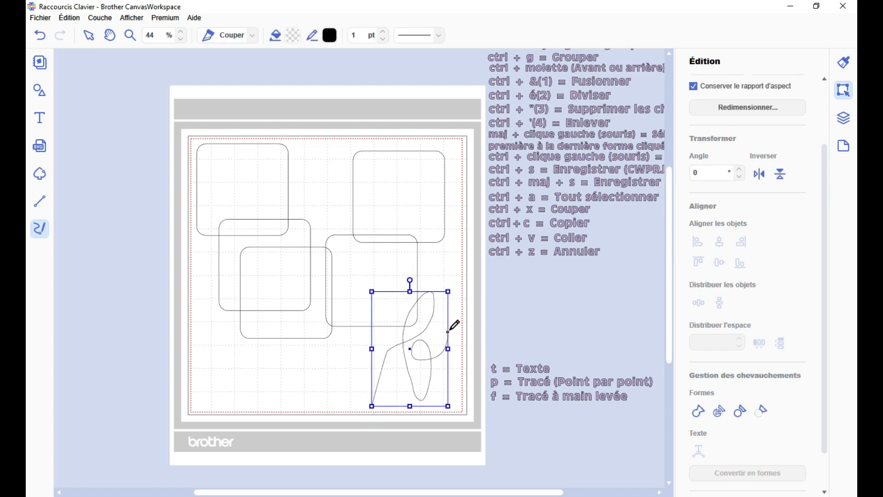
{"action": "key", "text": "Delete"}
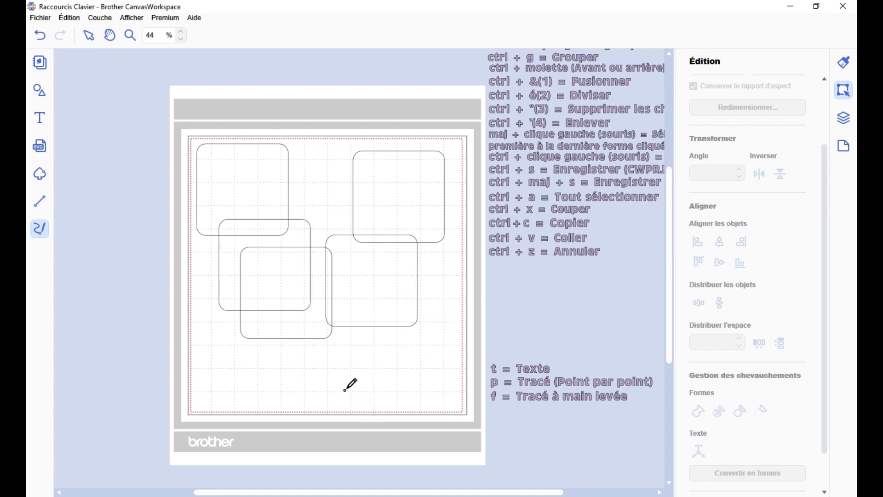
{"action": "mouse_move", "coordinate": [341, 380]}
{"action": "left_mouse_down"}
{"action": "mouse_move", "coordinate": [326, 362]}
{"action": "mouse_move", "coordinate": [346, 315]}
{"action": "mouse_move", "coordinate": [357, 396]}
{"action": "mouse_move", "coordinate": [334, 453]}
{"action": "mouse_move", "coordinate": [338, 395]}
{"action": "mouse_move", "coordinate": [378, 378]}
{"action": "left_mouse_up"}
{"action": "key", "text": "Delete"}
Draw a closed six-point shape with straight and curved segments using the point-by-point path tool below the right-hand squares, and delete it
{"action": "key", "text": "p"}
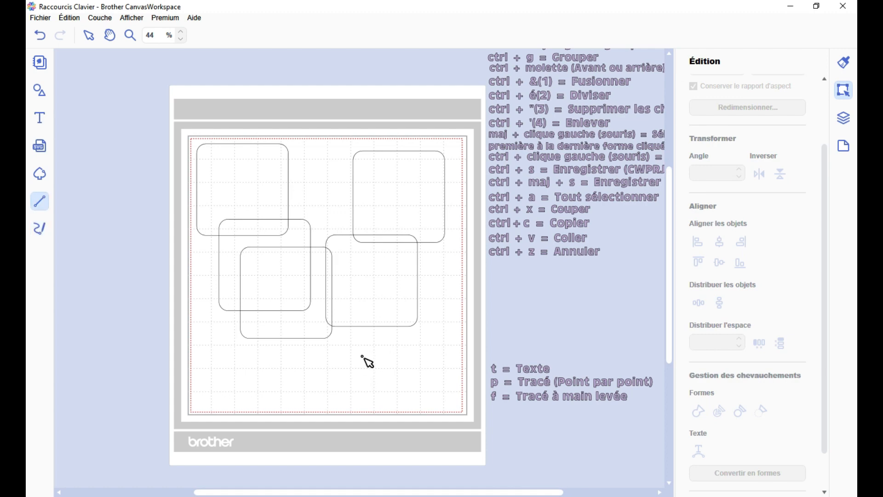
{"action": "left_click", "coordinate": [348, 372]}
{"action": "left_click", "coordinate": [383, 338]}
{"action": "left_click", "coordinate": [463, 335]}
{"action": "left_click", "coordinate": [420, 391]}
{"action": "left_click_drag", "start_coordinate": [433, 410], "coordinate": [454, 438]}
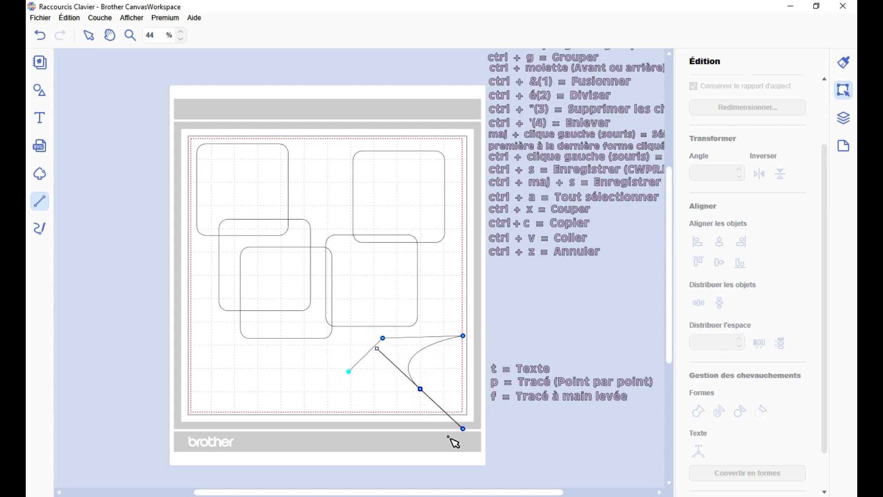
{"action": "left_click", "coordinate": [327, 418]}
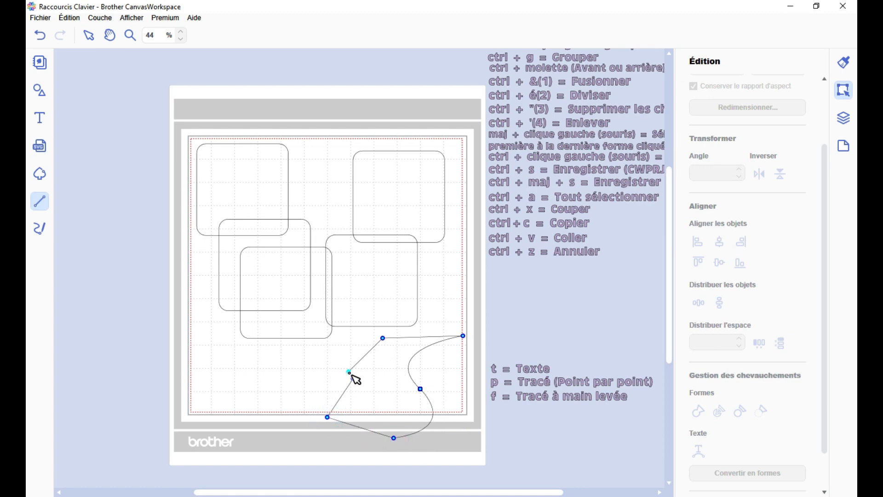
{"action": "left_click", "coordinate": [350, 372]}
{"action": "left_click", "coordinate": [513, 342]}
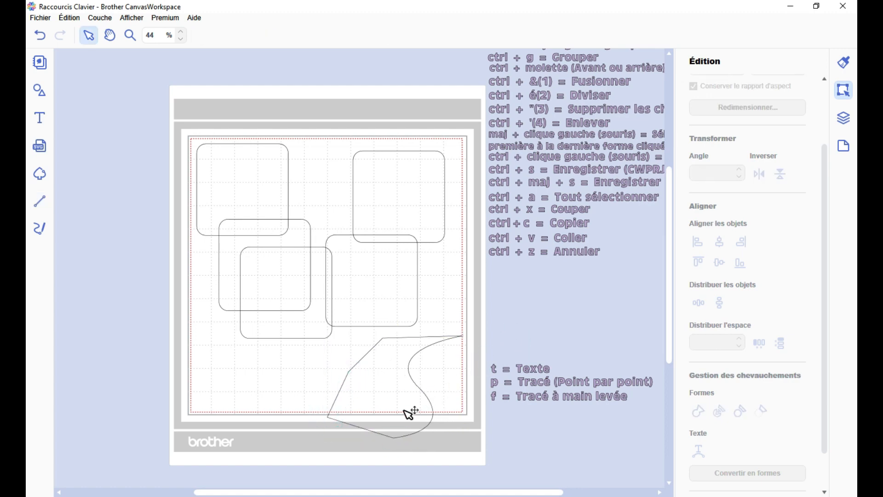
{"action": "left_click_drag", "start_coordinate": [389, 396], "coordinate": [407, 382]}
{"action": "key", "text": "Delete"}
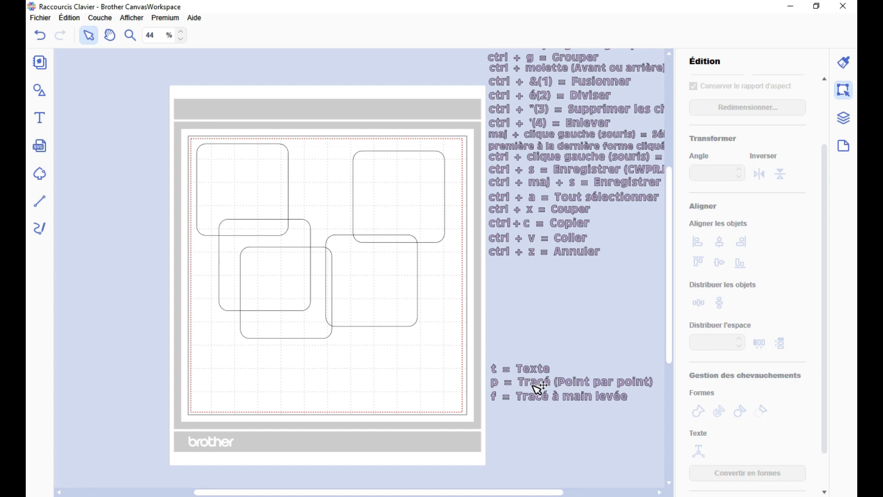
Move the "p = Tracé (Point par point)" and "f = Tracé à main levée" labels together to the head of the covered-shortcut list
{"action": "left_click_drag", "start_coordinate": [536, 382], "coordinate": [529, 59]}
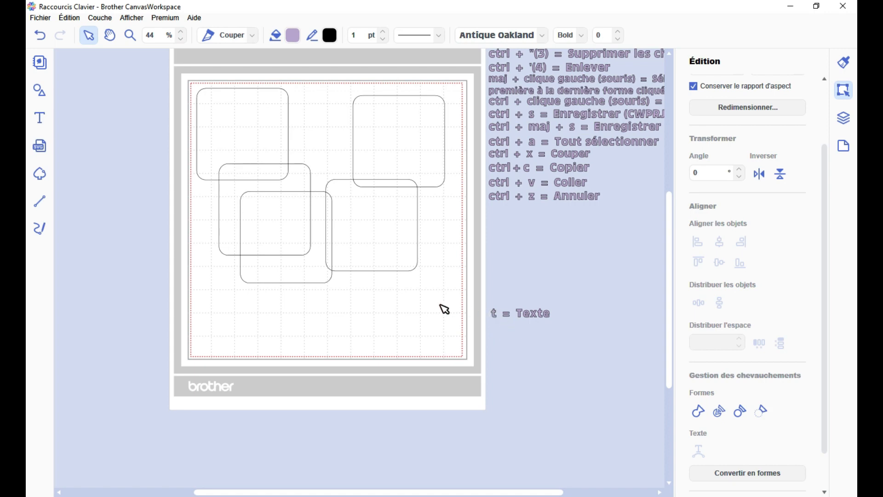
Write the trial text "Bonjour" with the Text tool in the lower right of the mat, shift it slightly and delete it
{"action": "key", "text": "t"}
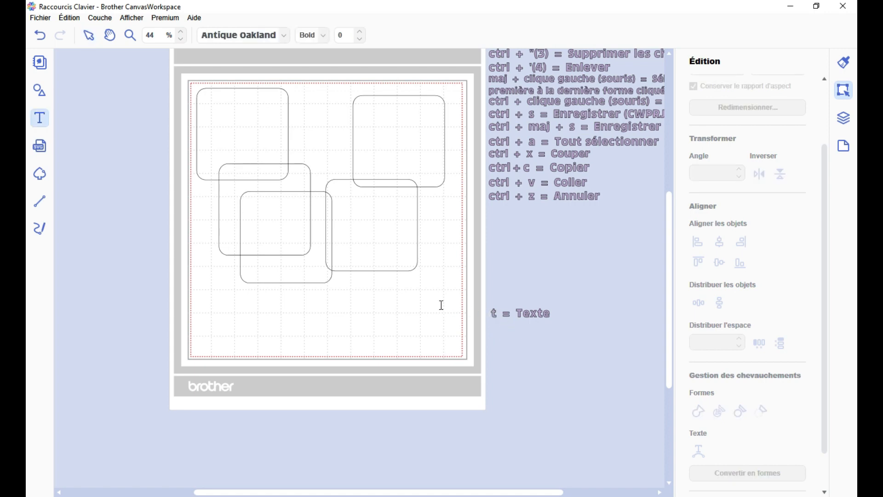
{"action": "left_click", "coordinate": [365, 295]}
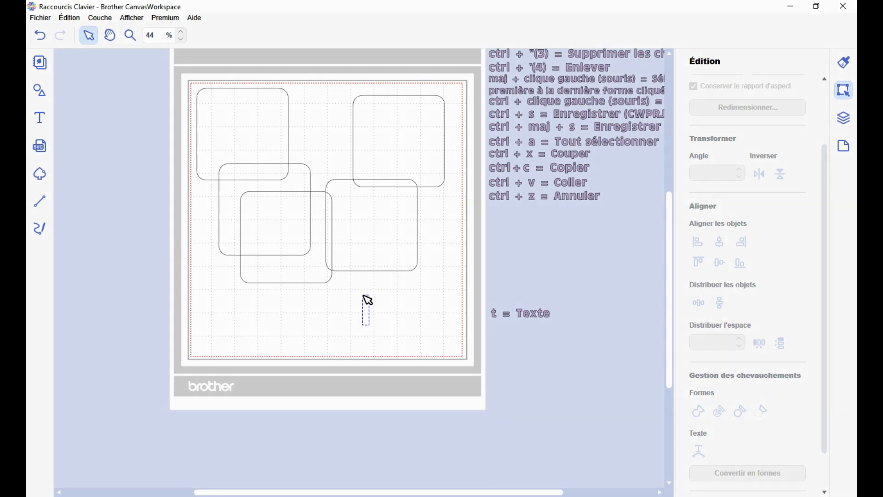
{"action": "type", "text": "Bonjour"}
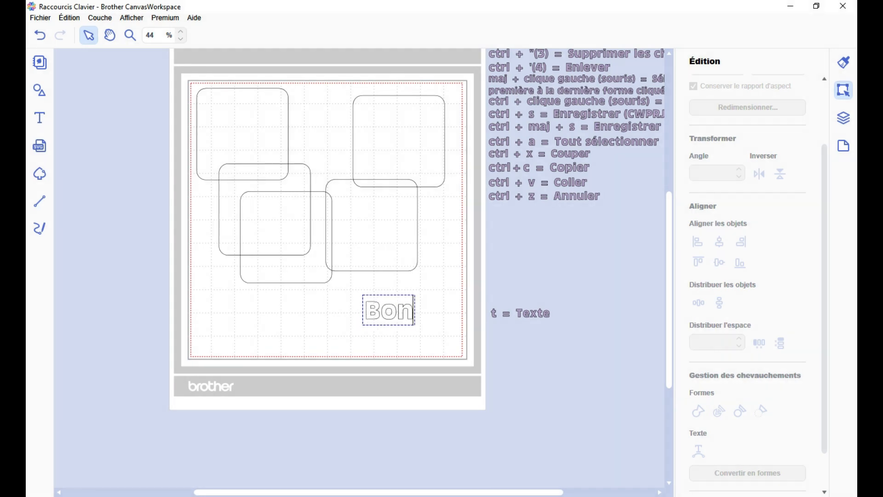
{"action": "left_click", "coordinate": [453, 364]}
{"action": "left_click_drag", "start_coordinate": [421, 314], "coordinate": [437, 327]}
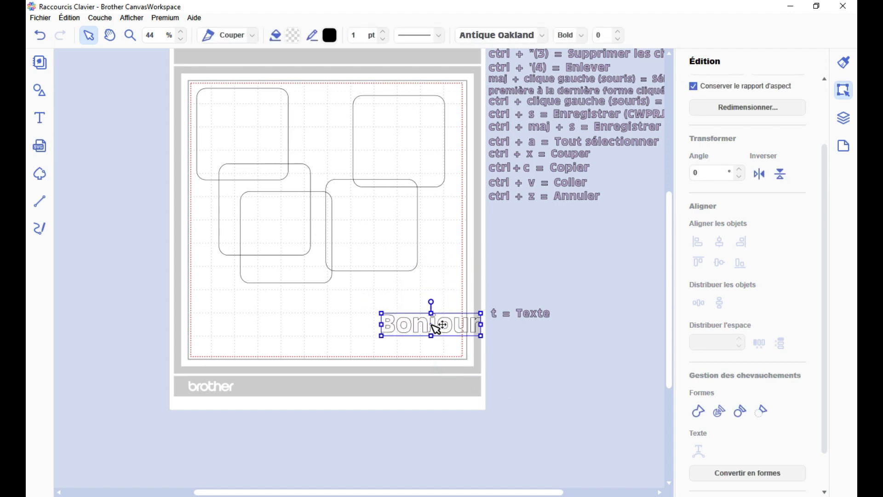
Move the "t = Texte" label to the head of the covered-shortcut list
{"action": "left_click_drag", "start_coordinate": [506, 398], "coordinate": [512, 143]}
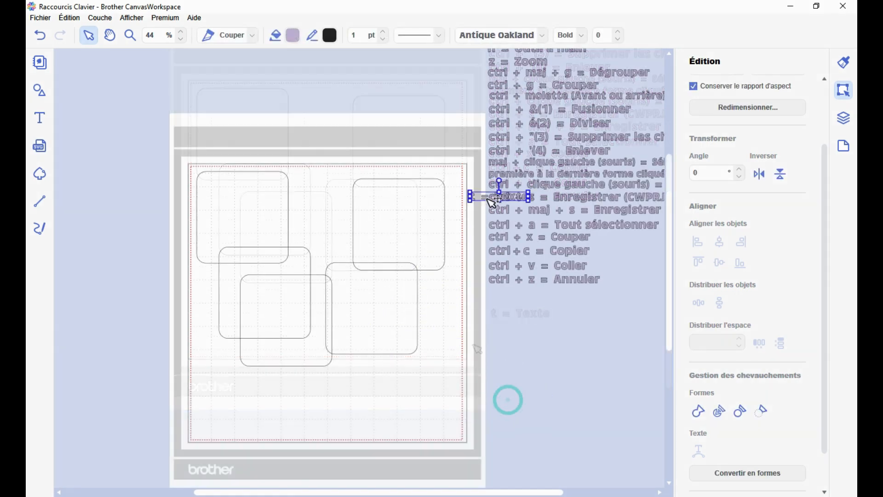
{"action": "scroll", "coordinate": [509, 161], "scroll_direction": "up", "scroll_amount": 3}
Left-align all shortcut labels, distribute them evenly in the vertical direction, and move the whole list down beside the mat
{"action": "left_click_drag", "start_coordinate": [518, 340], "coordinate": [520, 375]}
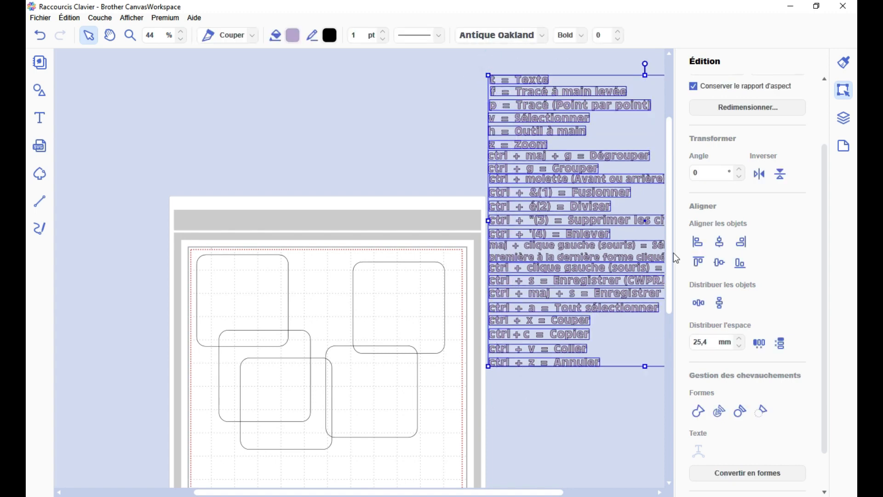
{"action": "left_click", "coordinate": [697, 241]}
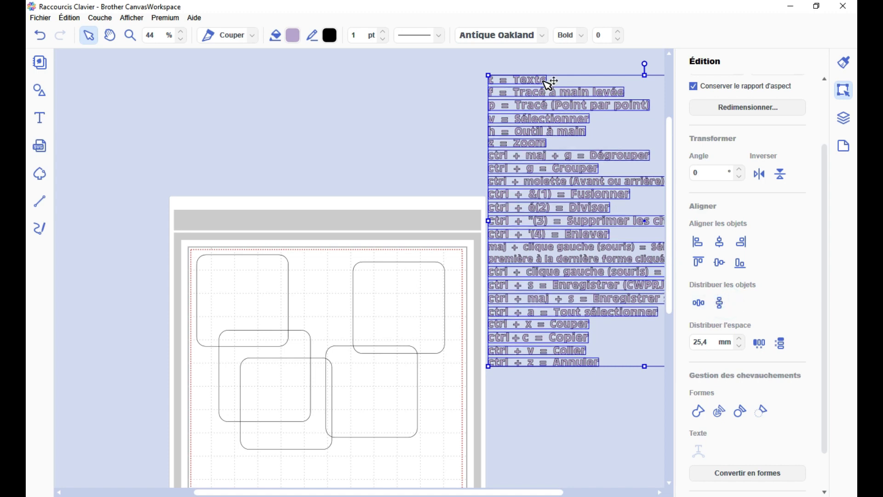
{"action": "left_click_drag", "start_coordinate": [548, 85], "coordinate": [554, 210]}
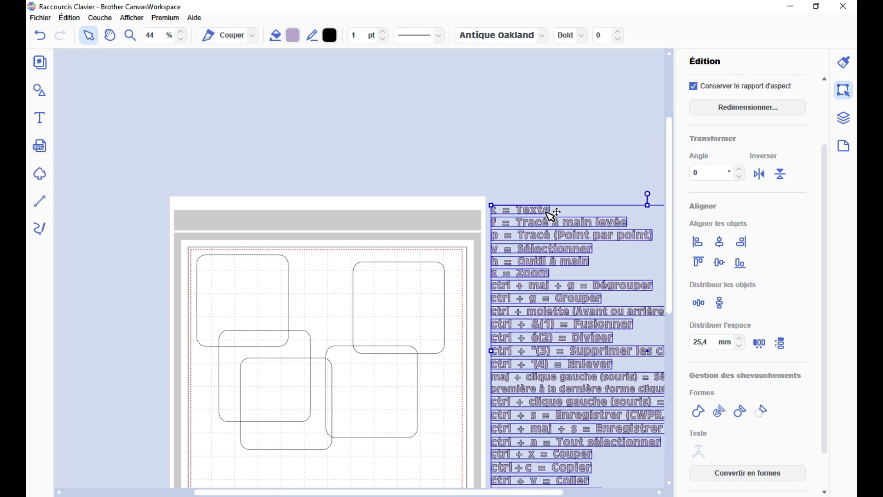
{"action": "scroll", "coordinate": [431, 236], "scroll_direction": "down", "scroll_amount": 3}
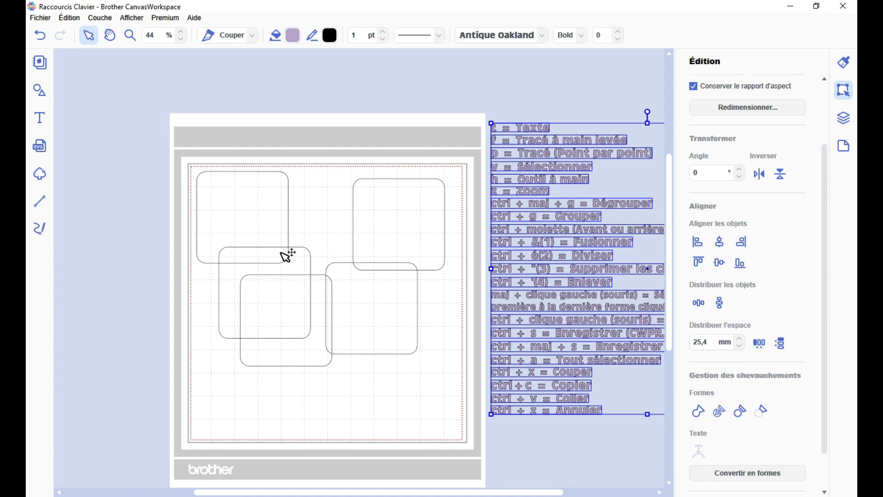
Clear the mat down to the single upper-left rounded square and shift that square slightly
{"action": "left_click_drag", "start_coordinate": [173, 207], "coordinate": [183, 225]}
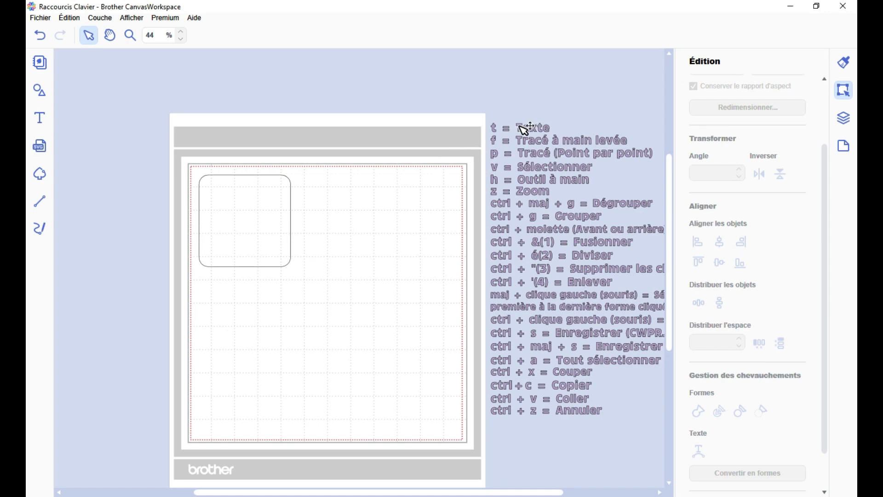
Move the "t", "f", "p", "v", "h", "z", "ctrl + g" and "ctrl + maj + g" labels below the list to form a separate recap group
{"action": "left_click_drag", "start_coordinate": [533, 129], "coordinate": [526, 461]}
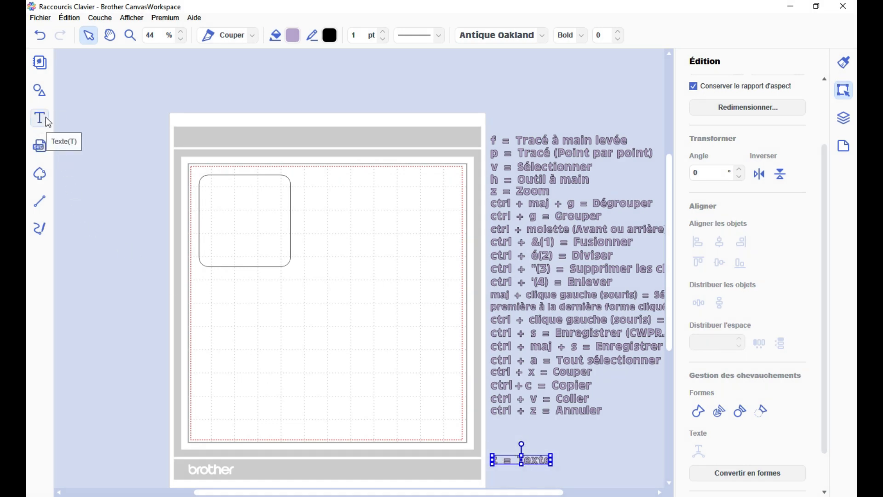
{"action": "scroll", "coordinate": [533, 115], "scroll_direction": "down", "scroll_amount": 1}
{"action": "left_click_drag", "start_coordinate": [537, 116], "coordinate": [540, 424]}
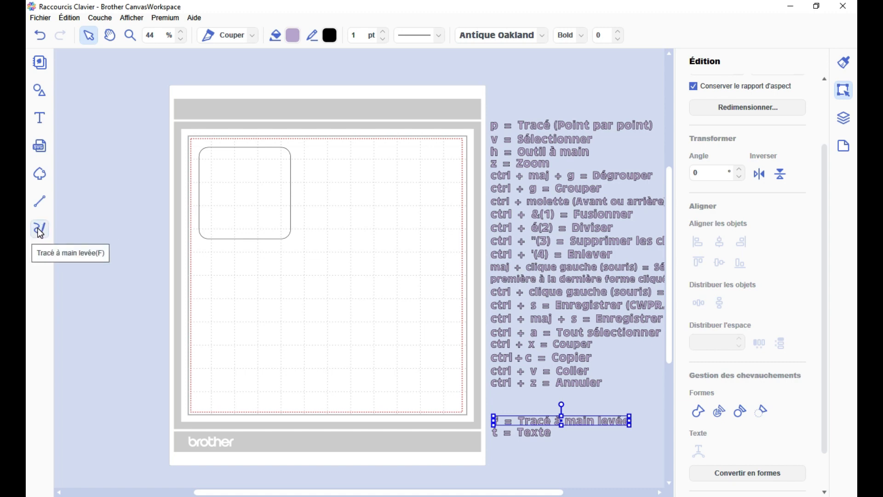
{"action": "mouse_move", "coordinate": [538, 126]}
{"action": "left_mouse_down"}
{"action": "mouse_move", "coordinate": [594, 194]}
{"action": "mouse_move", "coordinate": [546, 410]}
{"action": "left_mouse_up"}
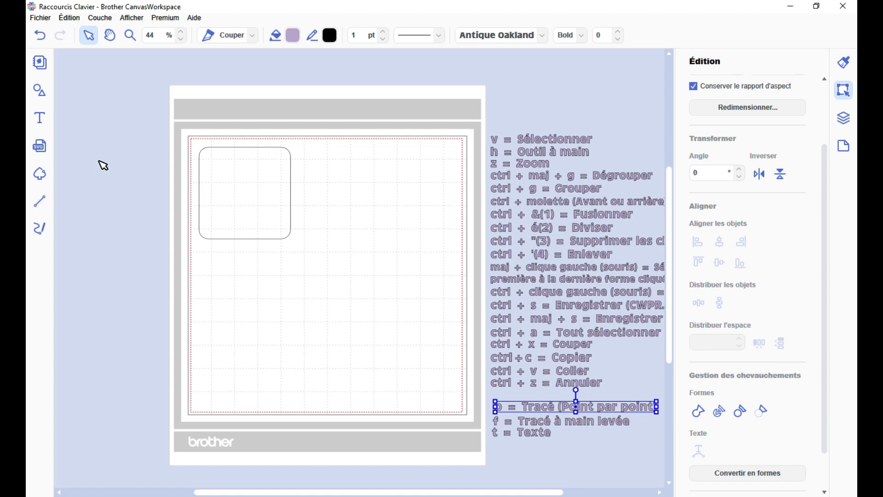
{"action": "left_click_drag", "start_coordinate": [524, 89], "coordinate": [532, 393]}
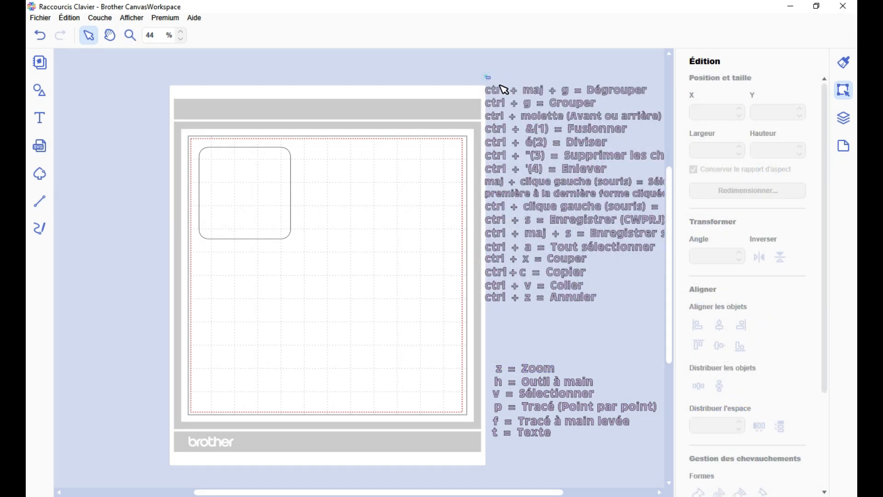
{"action": "left_click_drag", "start_coordinate": [486, 76], "coordinate": [576, 354]}
Paste a copy of the rounded square and place it overlapping the original's lower-right corner, at about X 72.3 mm, Y 67.2 mm
{"action": "left_click", "coordinate": [394, 275]}
{"action": "left_click", "coordinate": [267, 204]}
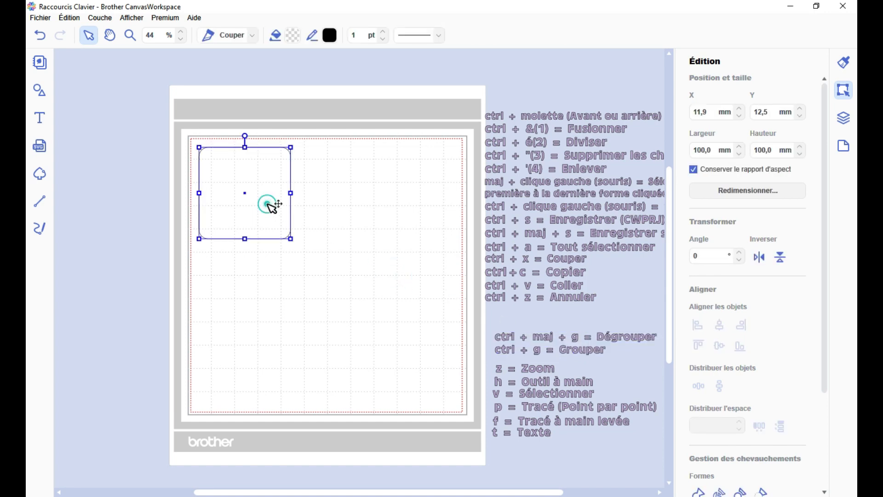
{"action": "key", "text": "ctrl+v"}
{"action": "left_click_drag", "start_coordinate": [282, 207], "coordinate": [332, 251]}
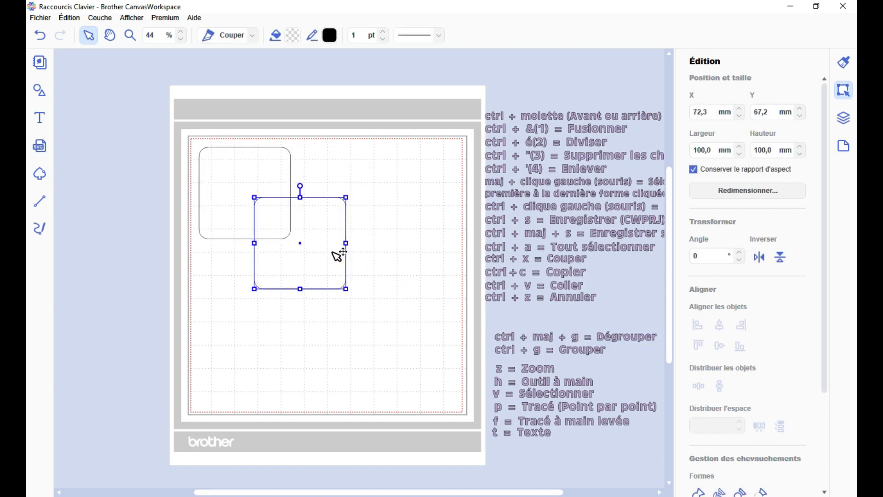
Select the two overlapping squares, group them, and ungroup them again
{"action": "left_click_drag", "start_coordinate": [384, 240], "coordinate": [256, 187]}
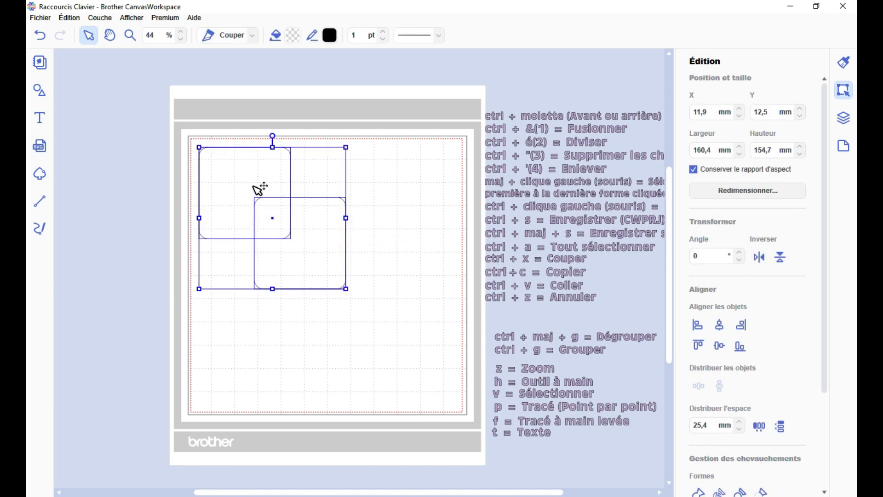
{"action": "left_click", "coordinate": [398, 198]}
{"action": "left_click_drag", "start_coordinate": [367, 144], "coordinate": [237, 278]}
{"action": "right_click", "coordinate": [278, 211]}
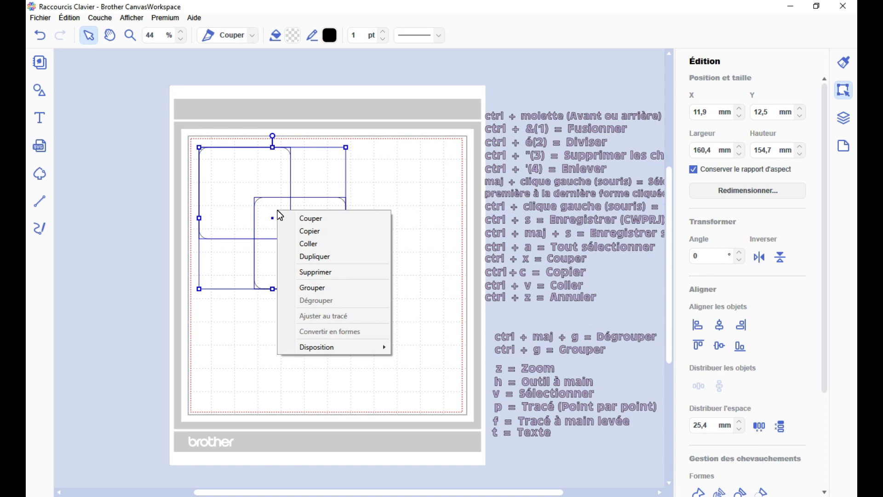
{"action": "left_click", "coordinate": [337, 291]}
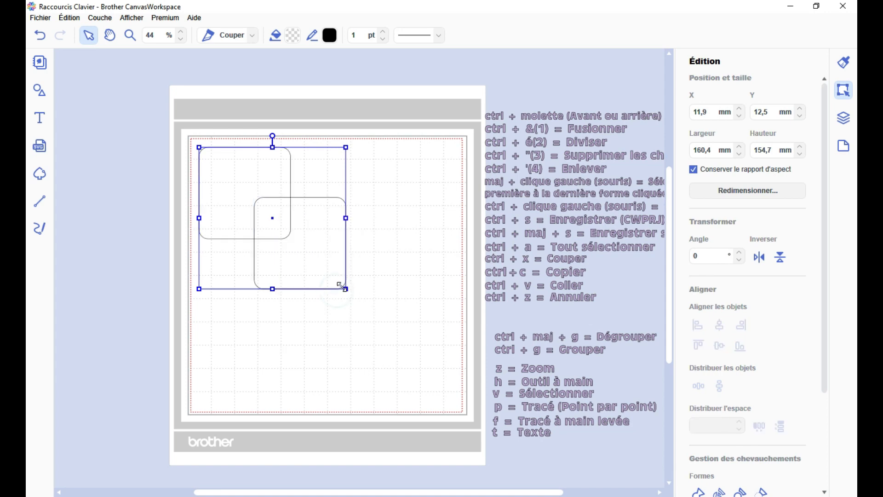
{"action": "right_click", "coordinate": [282, 219]}
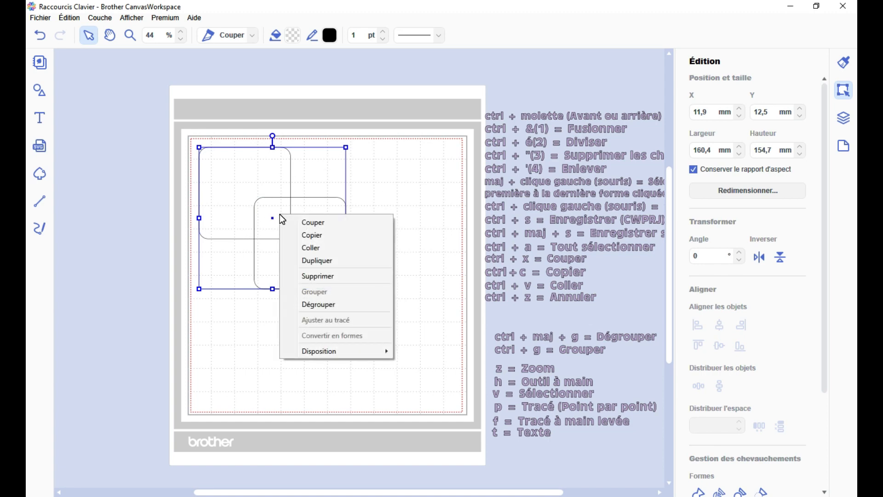
{"action": "left_click", "coordinate": [334, 305]}
Place the two grouping labels directly above "z = Zoom" and add the "ctrl + molette" label on top of the recap group
{"action": "left_click_drag", "start_coordinate": [494, 344], "coordinate": [494, 351]}
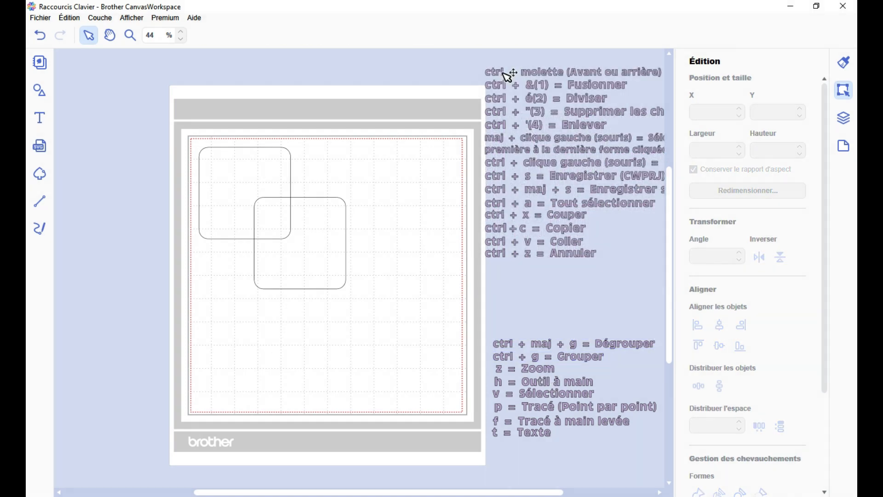
{"action": "left_click_drag", "start_coordinate": [505, 72], "coordinate": [513, 331]}
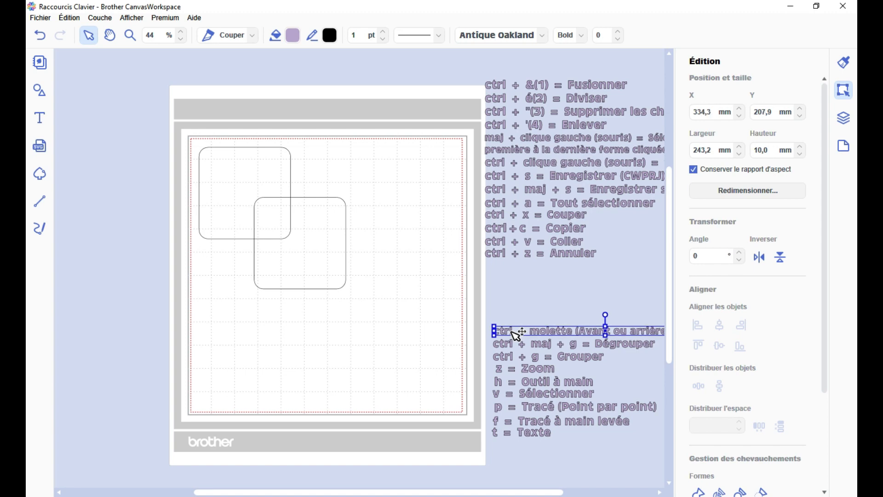
Magnify the view of the upper-left square to 1000 % with the Zoom tool
{"action": "left_click", "coordinate": [130, 35]}
{"action": "left_click", "coordinate": [200, 180]}
{"action": "left_click", "coordinate": [404, 221]}
{"action": "left_click", "coordinate": [537, 295]}
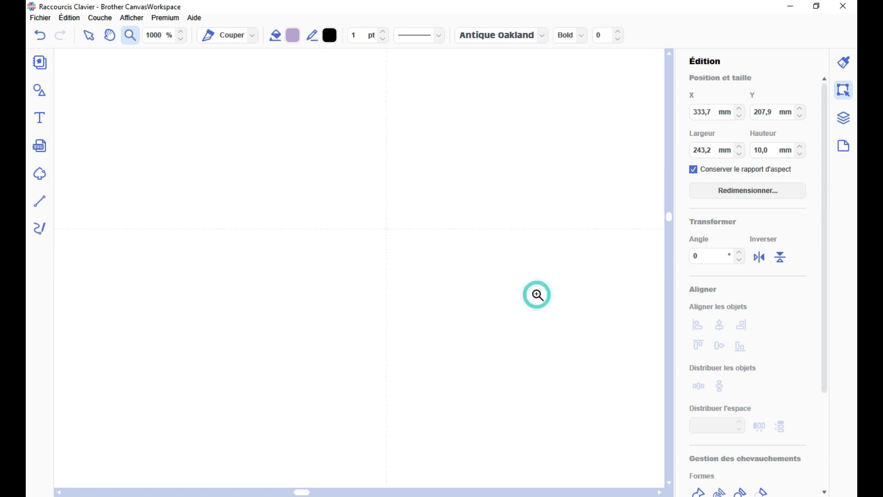
Return to the selection tool and zoom back out to the whole mat and its labels, ending at 46 %
{"action": "left_click", "coordinate": [89, 35]}
{"action": "scroll", "coordinate": [347, 320], "scroll_direction": "down", "scroll_amount": 10}
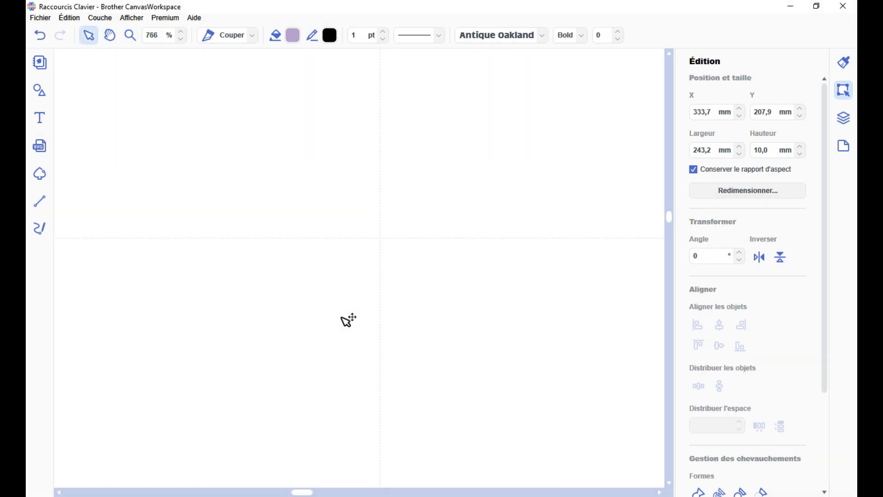
{"action": "scroll", "coordinate": [343, 317], "scroll_direction": "down", "scroll_amount": 20}
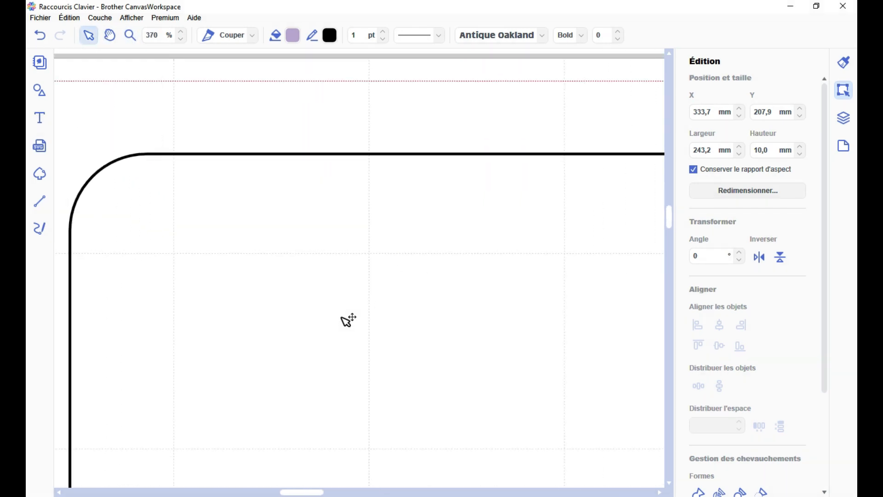
{"action": "scroll", "coordinate": [347, 320], "scroll_direction": "down", "scroll_amount": 20}
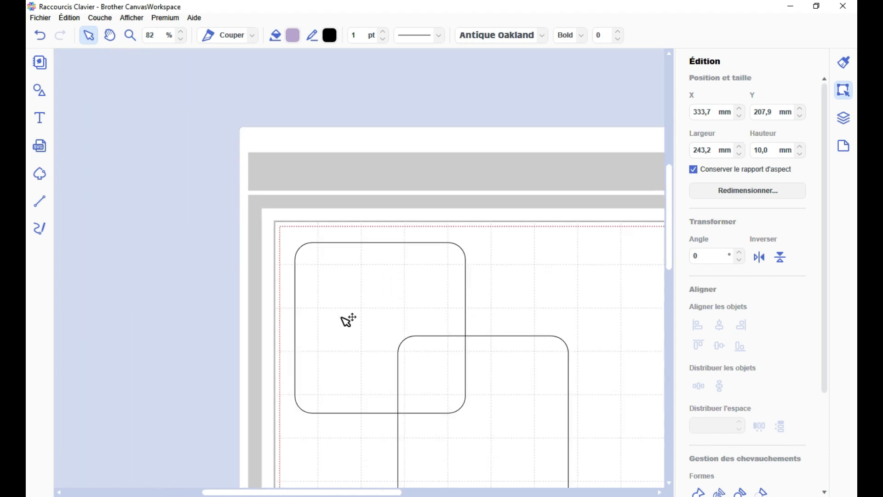
{"action": "scroll", "coordinate": [533, 337], "scroll_direction": "down", "scroll_amount": 3}
{"action": "scroll", "coordinate": [488, 353], "scroll_direction": "up", "scroll_amount": 1}
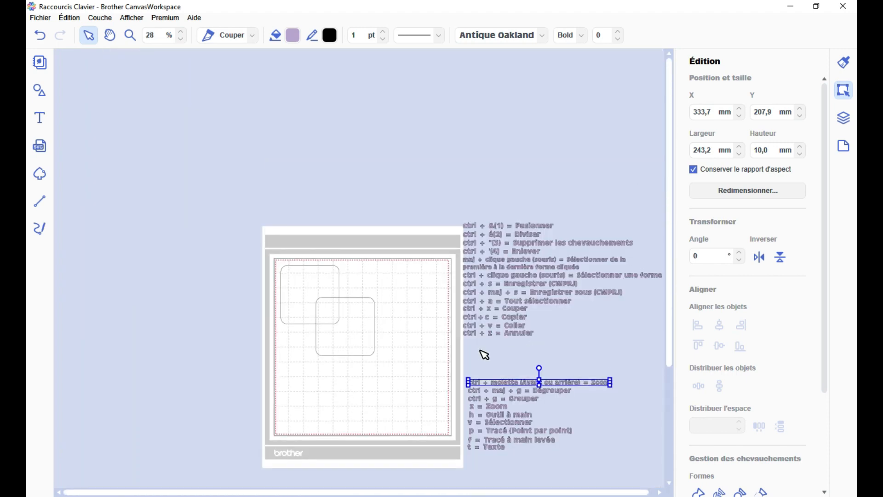
{"action": "scroll", "coordinate": [448, 354], "scroll_direction": "up", "scroll_amount": 3}
{"action": "scroll", "coordinate": [452, 359], "scroll_direction": "down", "scroll_amount": 3}
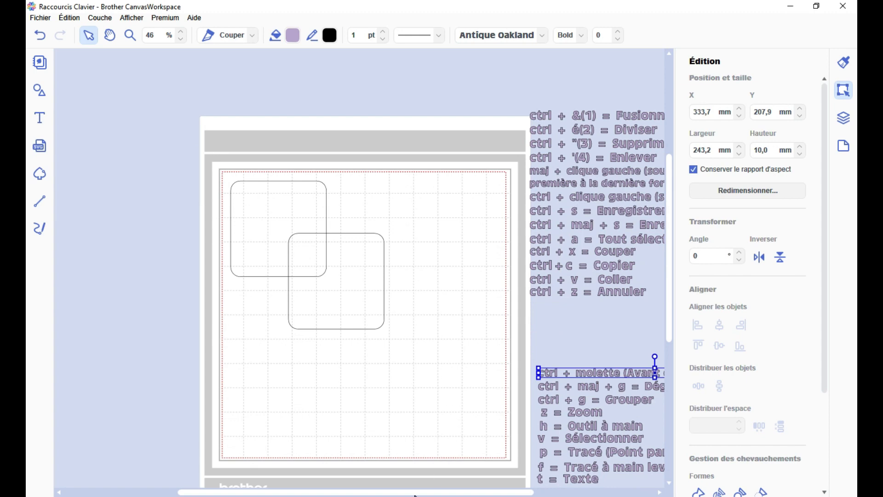
Move the "maj + clique gauche (souris)" label to the top of the recap group, just above the "ctrl + molette" label
{"action": "left_click_drag", "start_coordinate": [413, 491], "coordinate": [429, 477]}
{"action": "scroll", "coordinate": [404, 438], "scroll_direction": "down", "scroll_amount": 1}
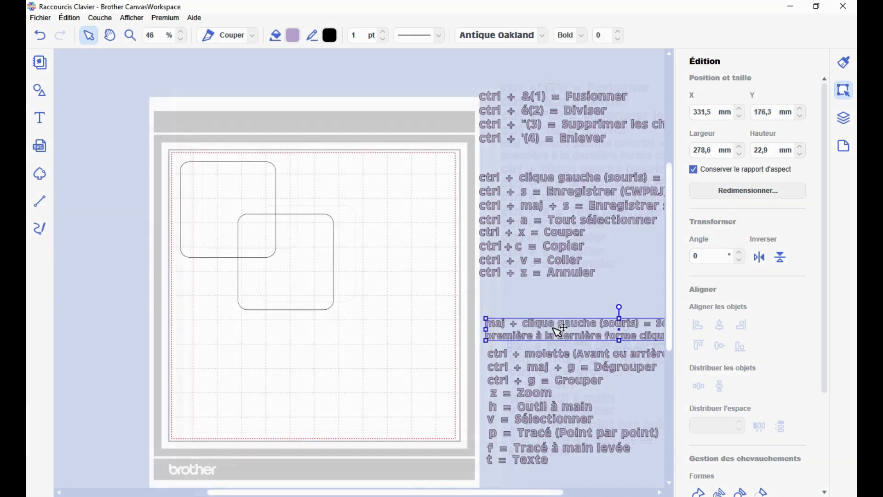
{"action": "left_click_drag", "start_coordinate": [558, 331], "coordinate": [561, 328]}
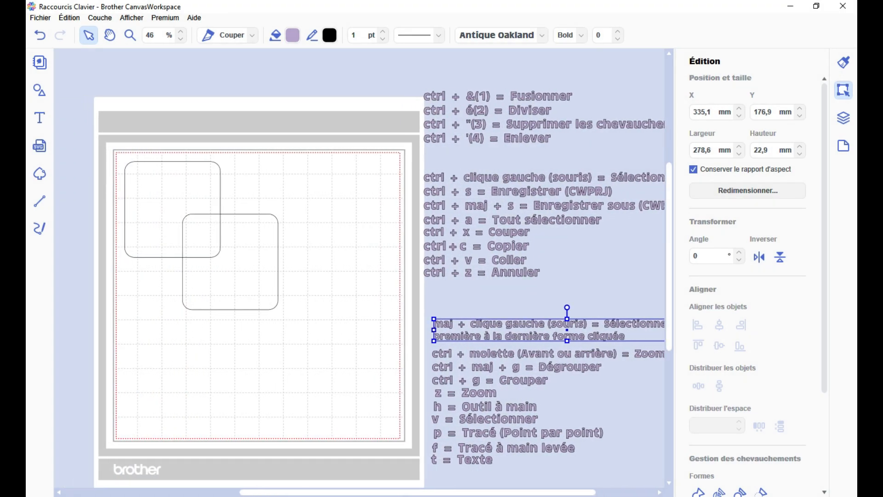
{"action": "left_click", "coordinate": [488, 339]}
{"action": "left_click_drag", "start_coordinate": [488, 339], "coordinate": [486, 345]}
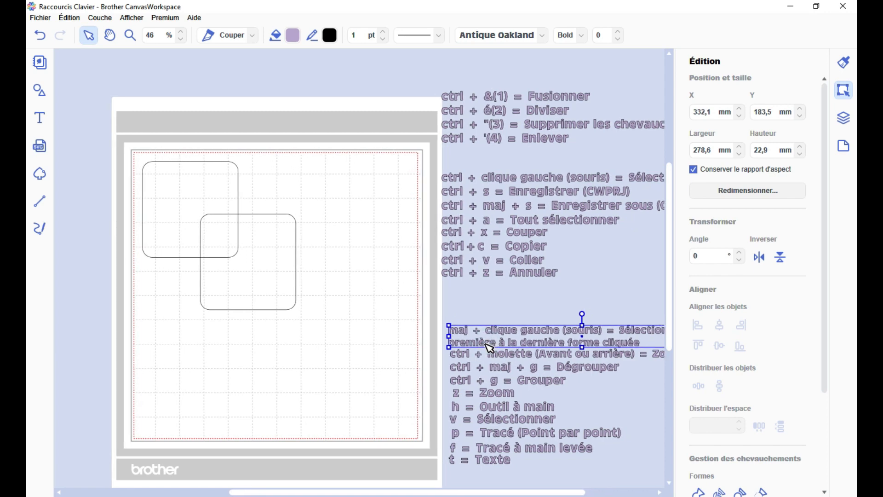
Select both squares with a selection frame and by picking them one after the other, clearing the selection each time
{"action": "left_click_drag", "start_coordinate": [328, 156], "coordinate": [197, 357]}
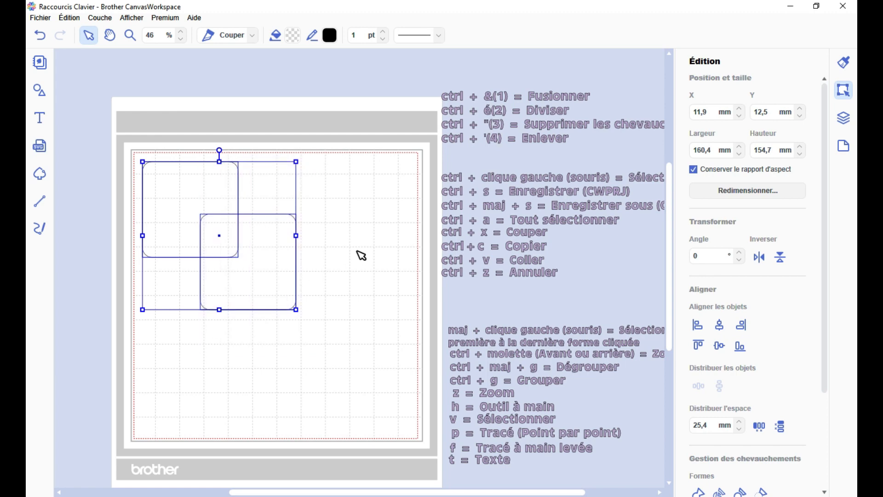
{"action": "left_click_drag", "start_coordinate": [365, 224], "coordinate": [151, 321]}
{"action": "left_click", "coordinate": [353, 318]}
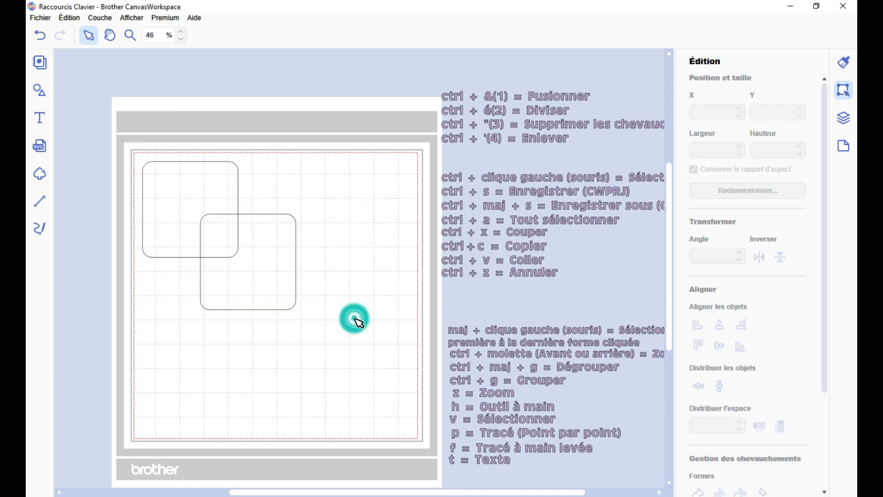
{"action": "left_click", "coordinate": [293, 293]}
{"action": "left_click", "coordinate": [217, 197], "text": "ctrl"}
{"action": "left_click", "coordinate": [352, 277]}
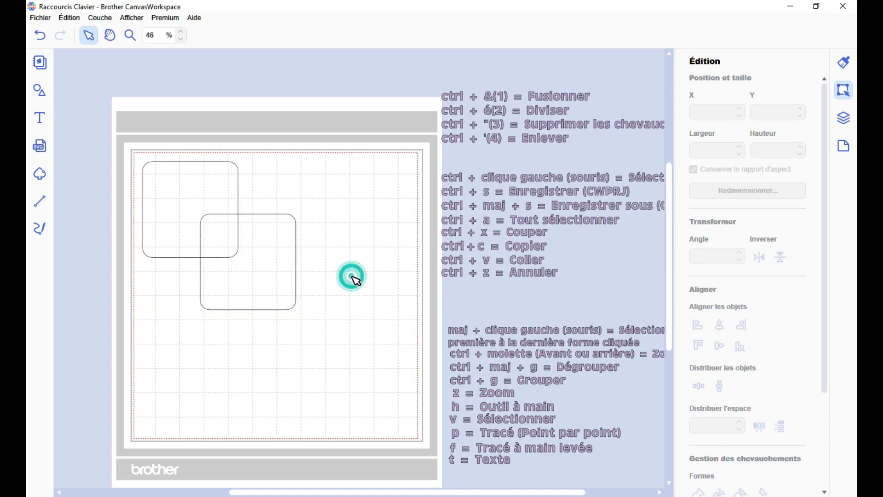
Move the "ctrl + clique gauche (souris)" label to the top of the recap group and stack the "ctrl + z = Annuler" label just above it
{"action": "left_click_drag", "start_coordinate": [543, 184], "coordinate": [555, 322]}
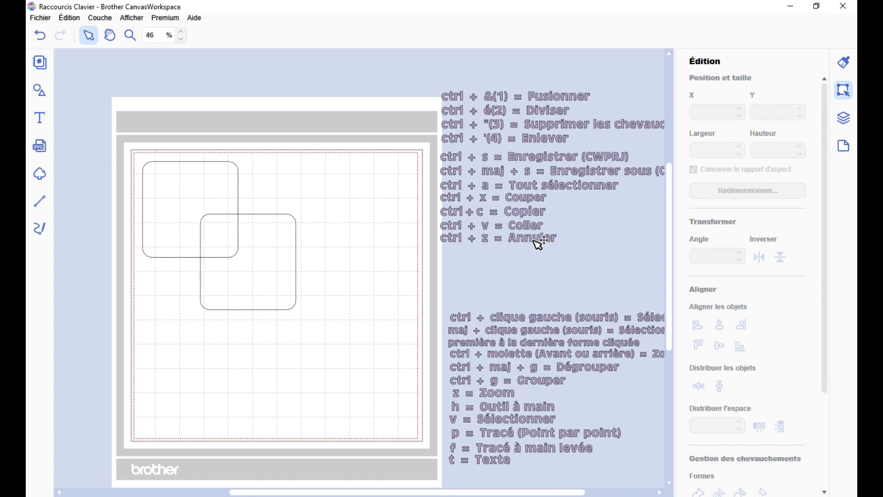
{"action": "left_click_drag", "start_coordinate": [533, 240], "coordinate": [541, 308]}
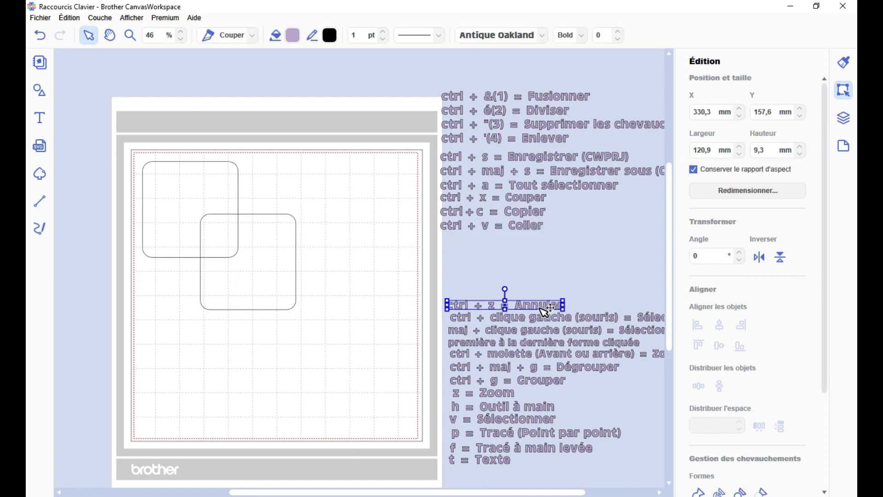
Undo the last move of the "ctrl + z = Annuler" label and redo it
{"action": "left_click", "coordinate": [46, 38]}
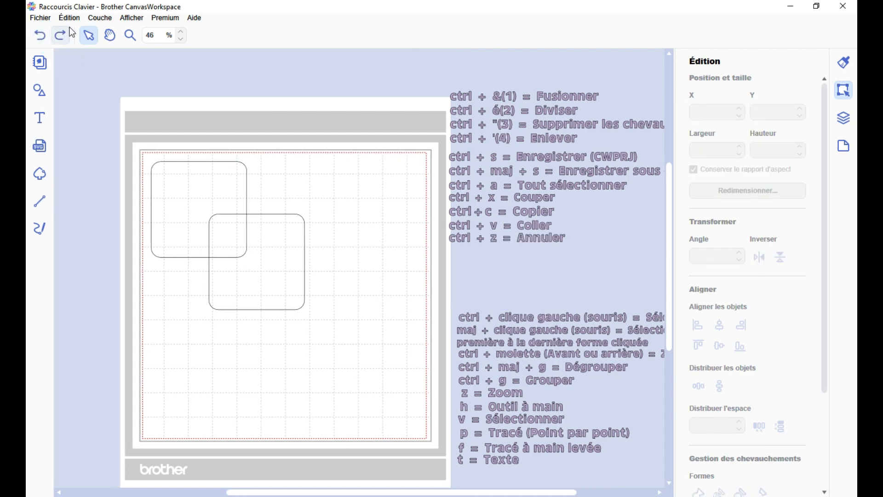
{"action": "left_click", "coordinate": [70, 19]}
{"action": "key", "text": "ctrl+y"}
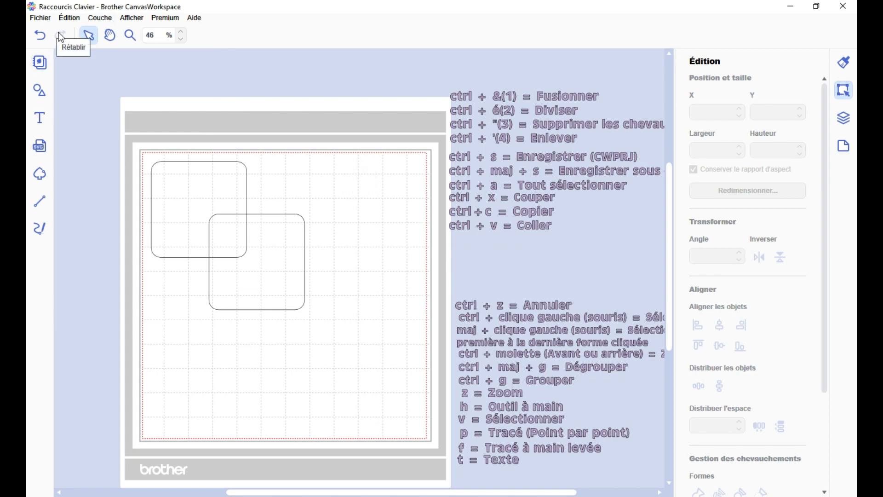
Add a "ctrl + y = Rétablir" text label to the recap group, just above the "ctrl + z = Annuler" label
{"action": "key", "text": "t"}
{"action": "left_click", "coordinate": [414, 282]}
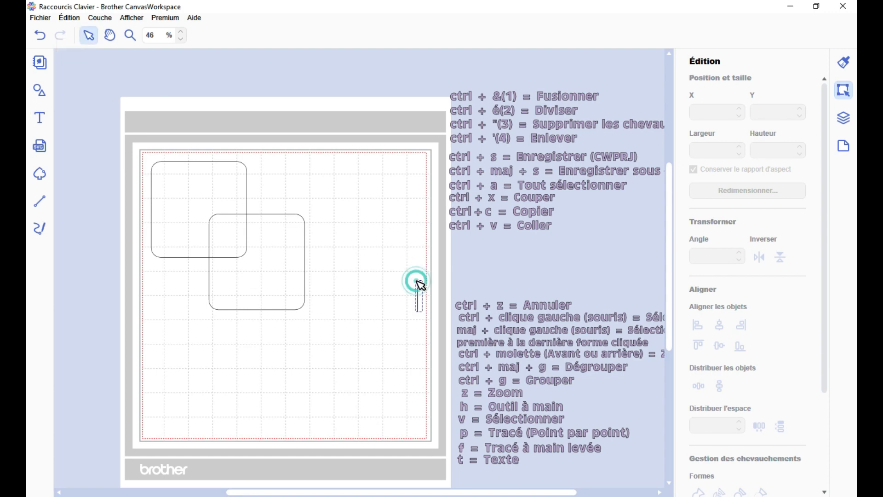
{"action": "key", "text": "ctrl+v"}
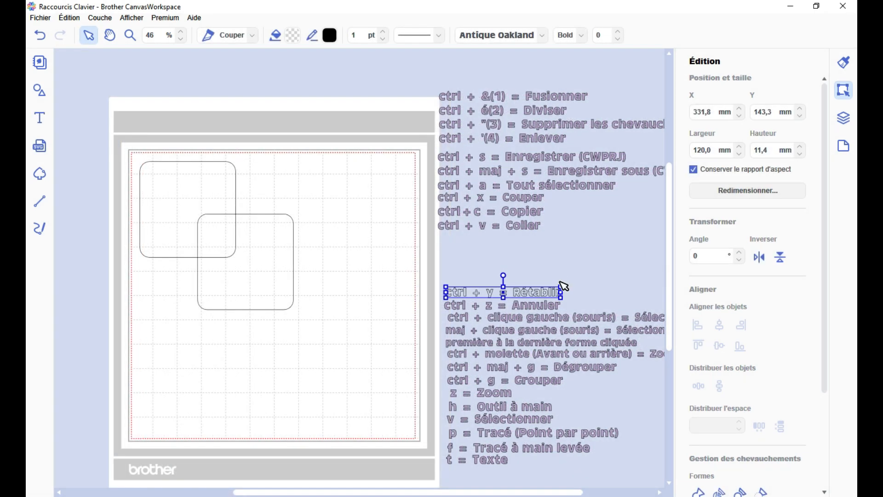
Fill the "ctrl + y = Rétablir" label with light purple #B7A4CF, and undo and redo that fill
{"action": "left_click", "coordinate": [293, 35]}
{"action": "left_click", "coordinate": [344, 201]}
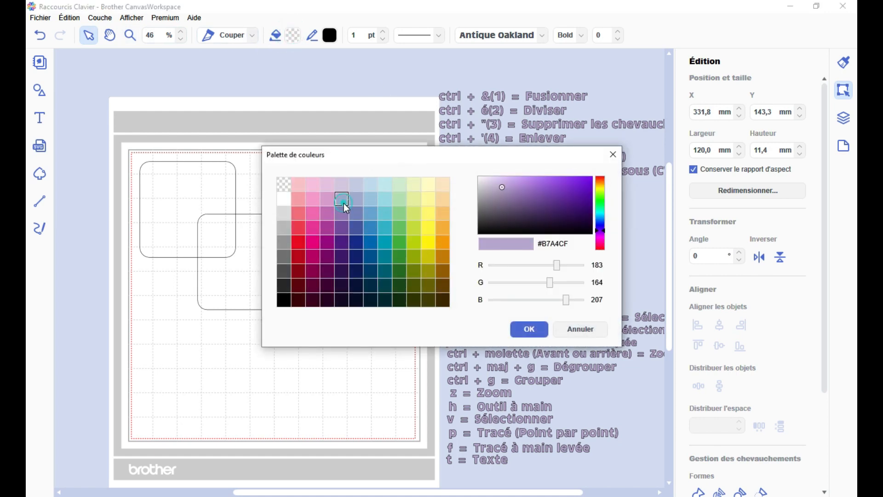
{"action": "left_click", "coordinate": [529, 329]}
{"action": "left_click", "coordinate": [391, 299]}
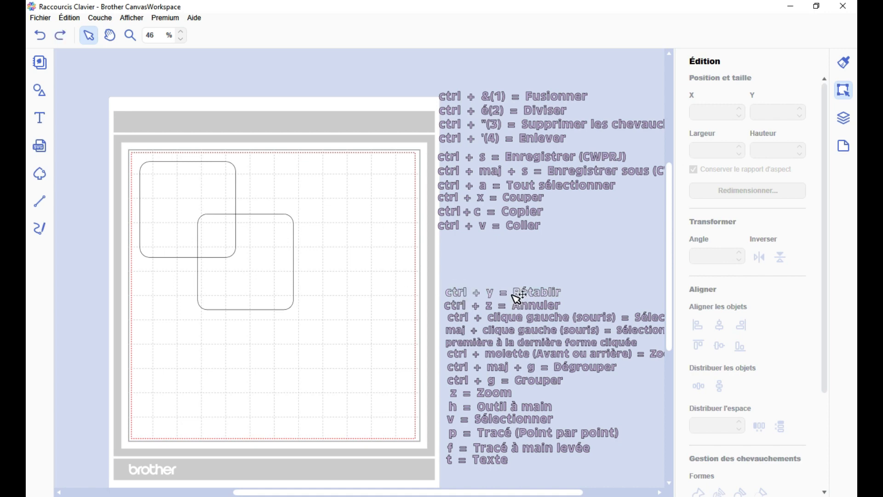
{"action": "key", "text": "ctrl+y"}
Move the "ctrl + x = Couper", "ctrl+c = Copier" and "ctrl + v = Coller" labels together to the recap group, just above the "ctrl + y = Rétablir" label
{"action": "left_click", "coordinate": [515, 212]}
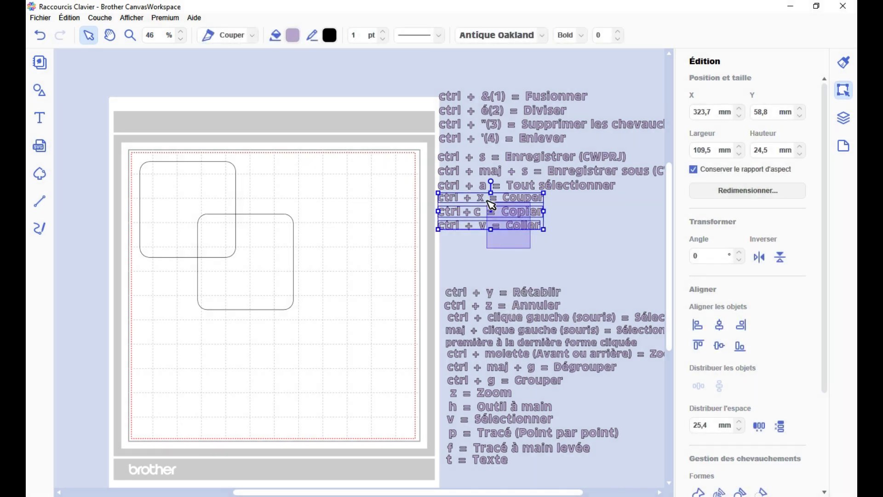
{"action": "left_click_drag", "start_coordinate": [521, 201], "coordinate": [529, 254]}
Cut both squares from the mat, paste the pair twice and delete the second pasted pair
{"action": "left_click_drag", "start_coordinate": [339, 171], "coordinate": [203, 286]}
{"action": "right_click", "coordinate": [237, 247]}
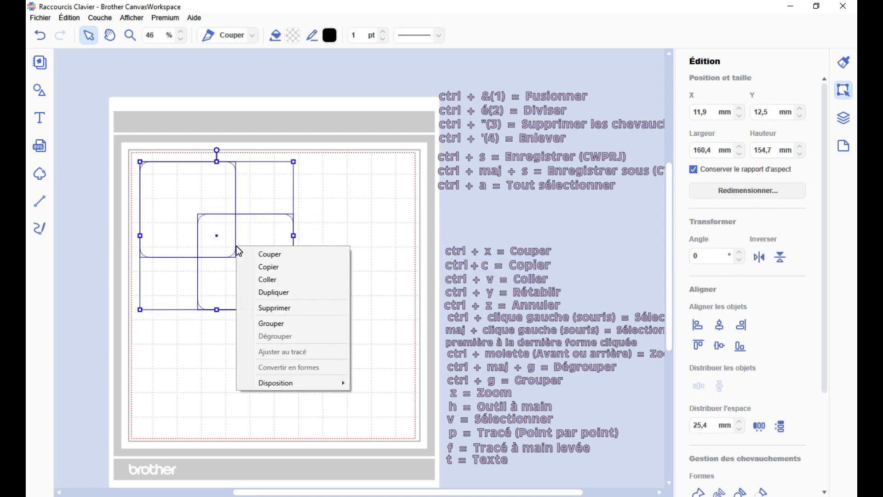
{"action": "left_click", "coordinate": [278, 267]}
{"action": "key", "text": "ctrl+v"}
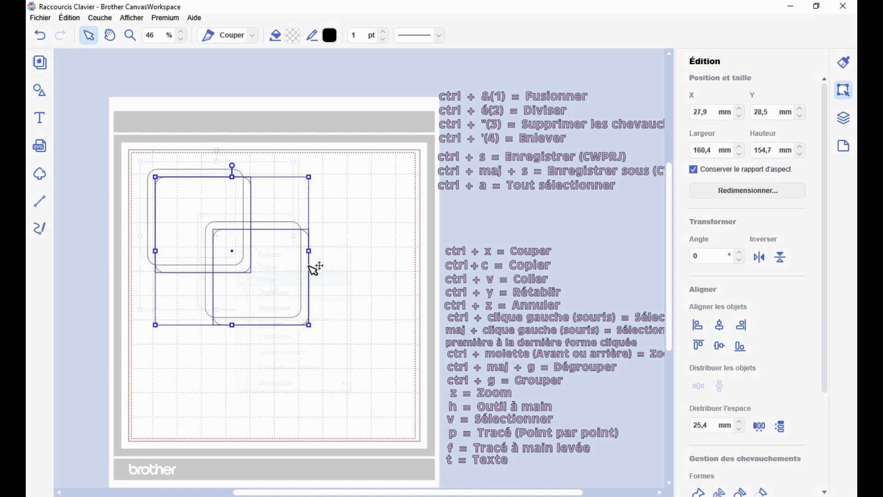
{"action": "left_click_drag", "start_coordinate": [304, 263], "coordinate": [325, 294]}
{"action": "key", "text": "Delete"}
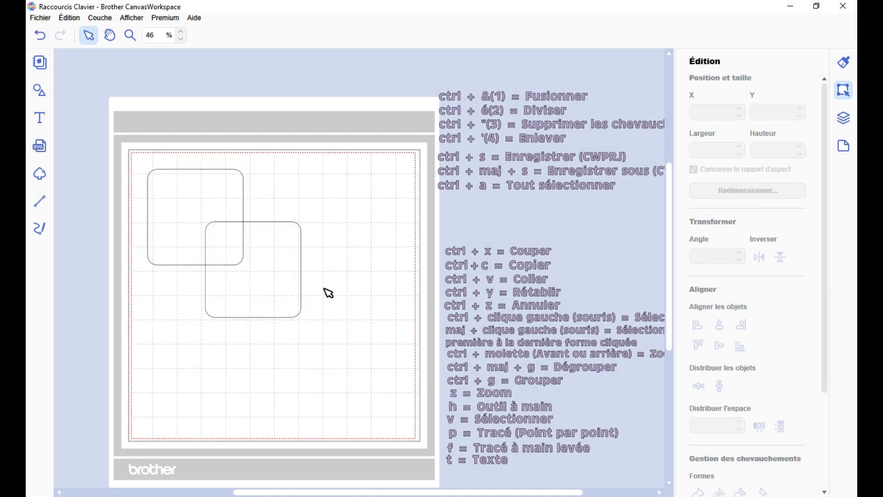
Copy both squares, paste the copy onto the mat and remove the pasted pair again
{"action": "left_click_drag", "start_coordinate": [321, 164], "coordinate": [216, 291]}
{"action": "right_click", "coordinate": [249, 274]}
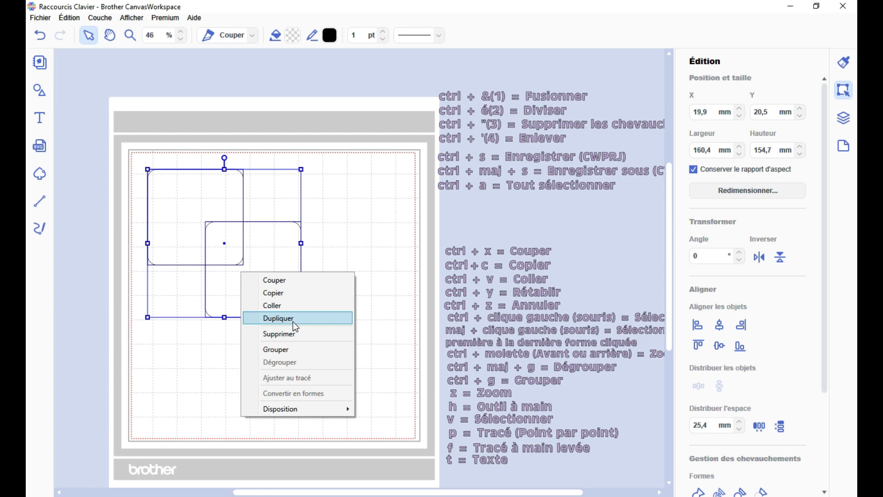
{"action": "left_click", "coordinate": [269, 293]}
{"action": "left_click", "coordinate": [355, 237]}
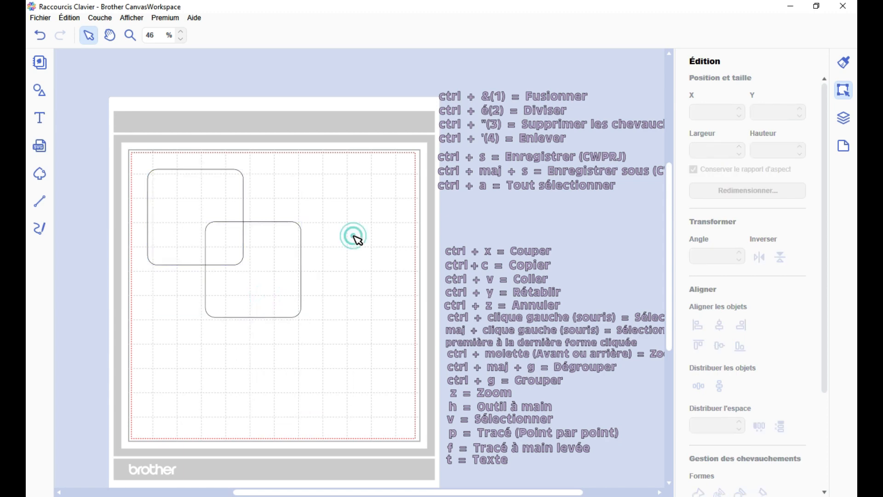
{"action": "right_click", "coordinate": [354, 235]}
{"action": "left_click", "coordinate": [374, 267]}
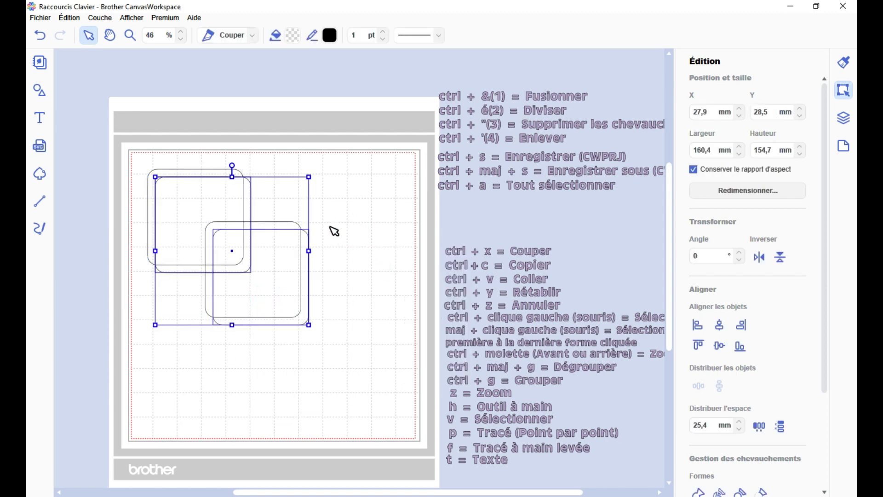
{"action": "key", "text": "ctrl+z"}
Select both squares and review the cut, copy and paste commands with their listed shortcuts
{"action": "left_click_drag", "start_coordinate": [320, 178], "coordinate": [207, 292]}
{"action": "left_click", "coordinate": [70, 18]}
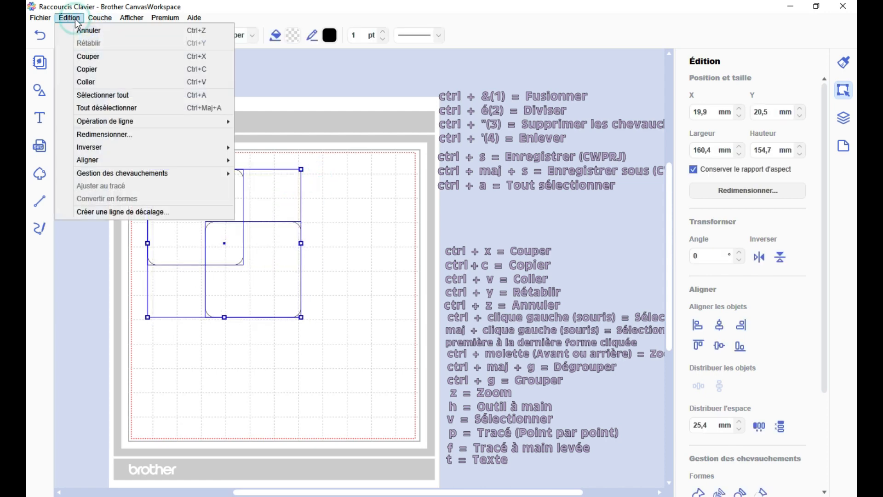
{"action": "mouse_move", "coordinate": [99, 19]}
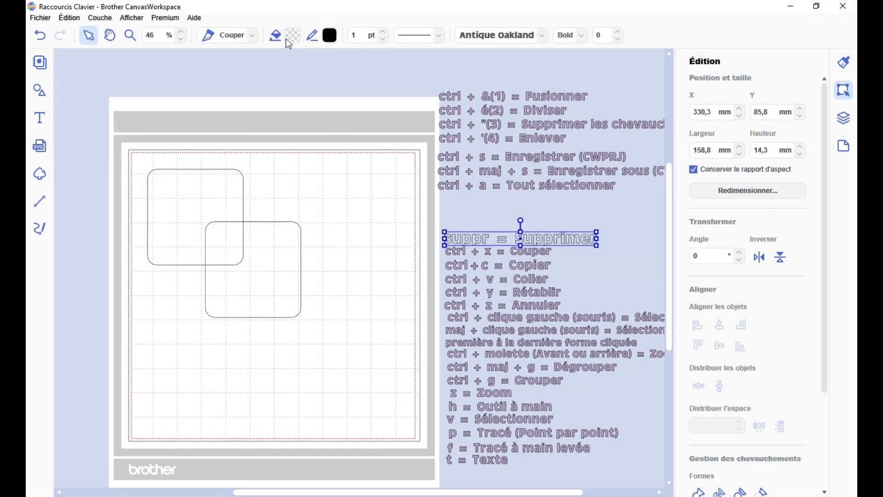
Fill the "suppr = Supprimer" label with the other labels' light purple and nudge it into place just above the "ctrl + x = Couper" label
{"action": "left_click", "coordinate": [286, 36]}
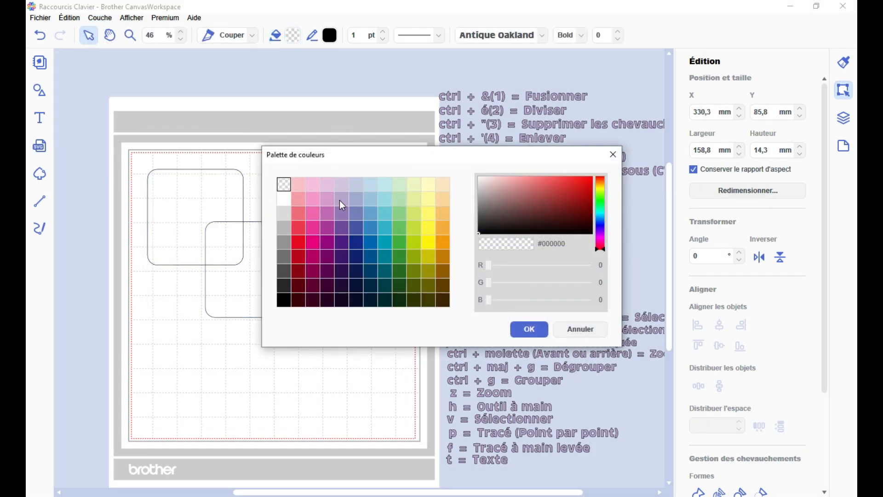
{"action": "left_click", "coordinate": [342, 199]}
{"action": "left_click", "coordinate": [517, 327]}
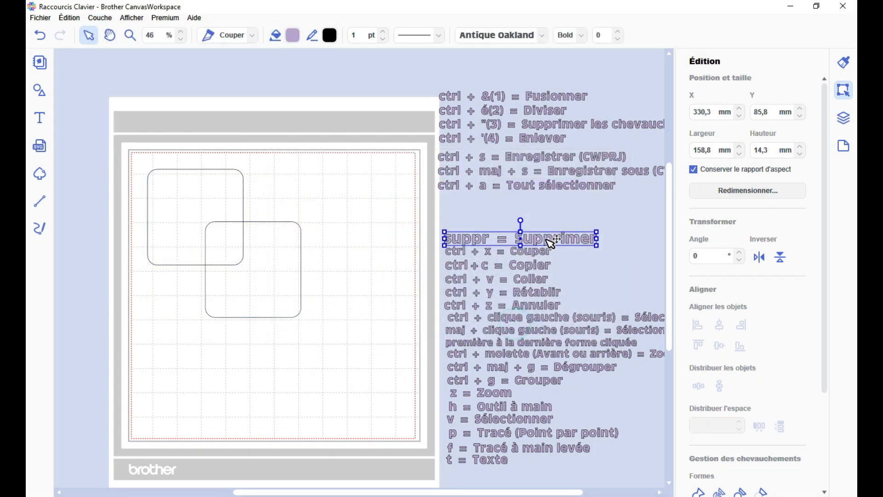
{"action": "left_click_drag", "start_coordinate": [549, 240], "coordinate": [541, 246]}
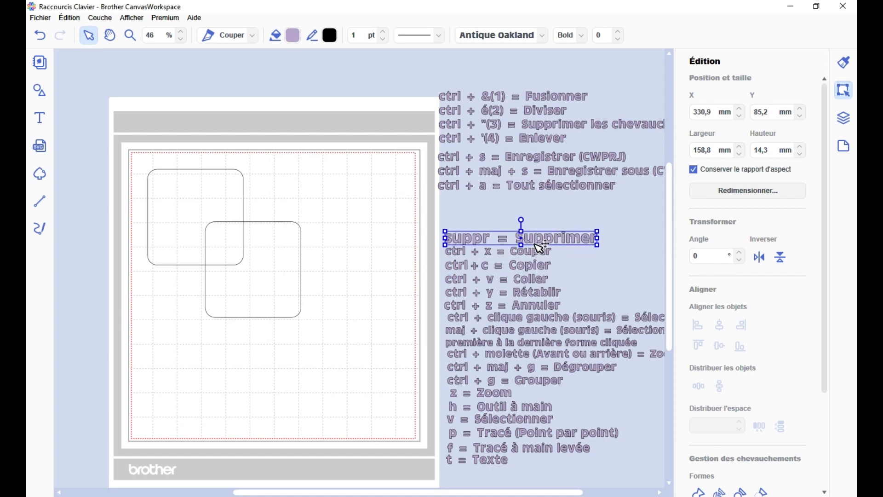
{"action": "left_click", "coordinate": [407, 243]}
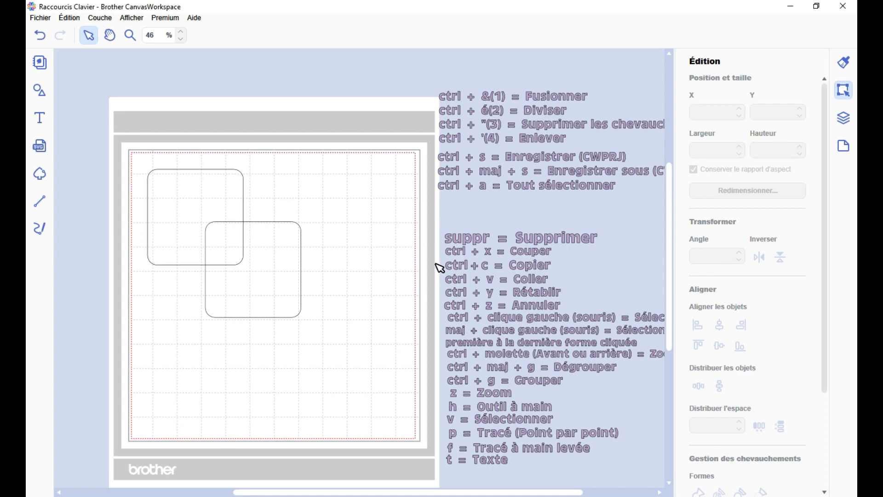
Nudge the lower-right square to X 86,3 mm and Y 72,2 mm, and delete and restore it twice
{"action": "left_click_drag", "start_coordinate": [288, 256], "coordinate": [293, 253]}
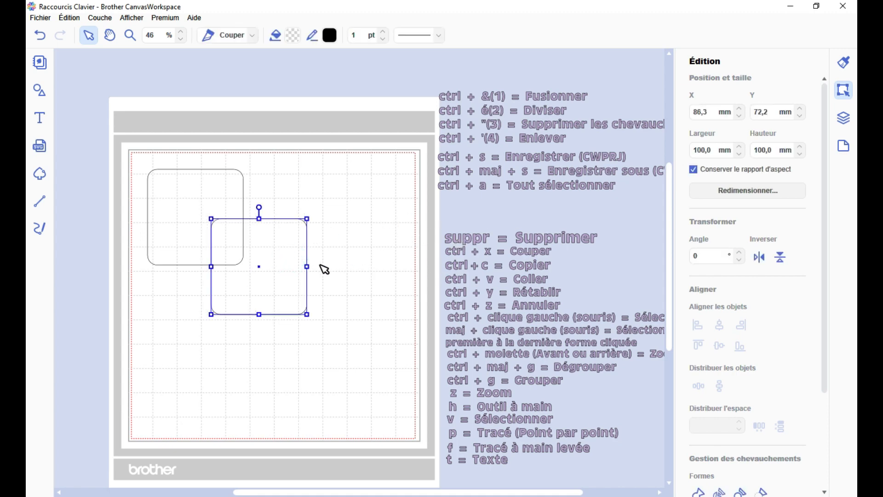
{"action": "right_click", "coordinate": [276, 243]}
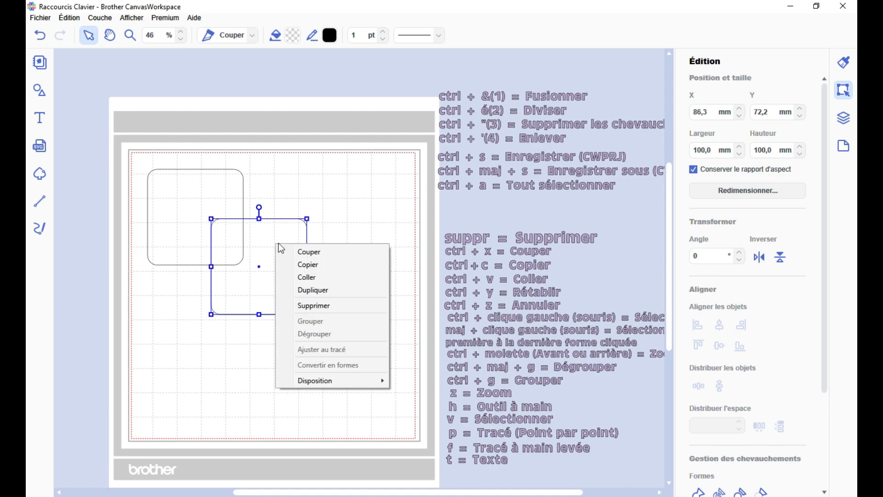
{"action": "left_click", "coordinate": [316, 306]}
{"action": "key", "text": "ctrl+z"}
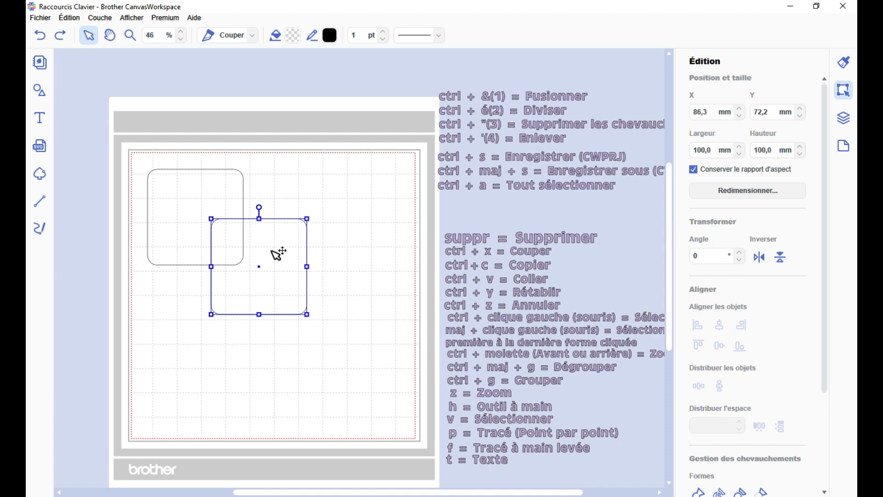
{"action": "key", "text": "Delete"}
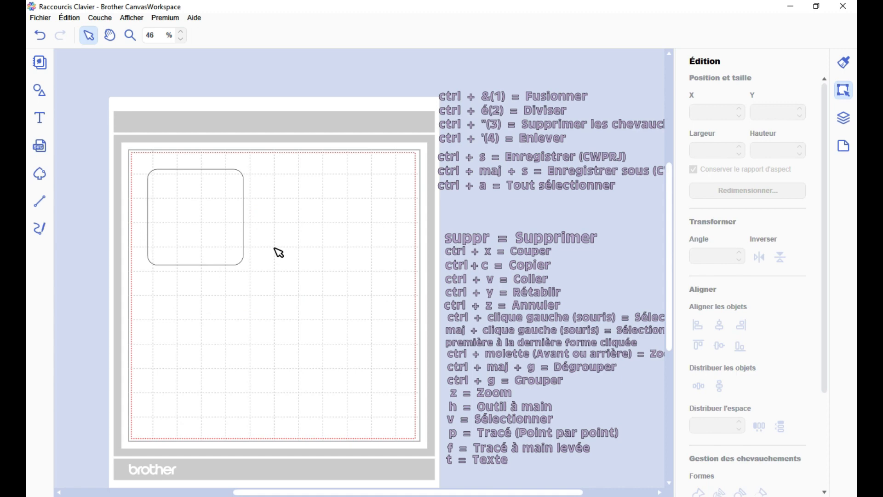
{"action": "key", "text": "ctrl+z"}
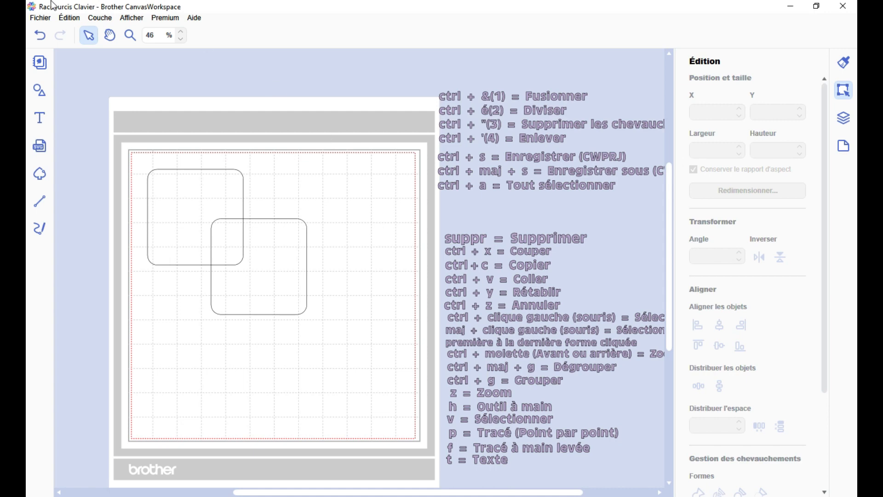
Examine the editing commands available without and with both squares selected, including the align, overlap, flip and line operation options
{"action": "left_click", "coordinate": [69, 19]}
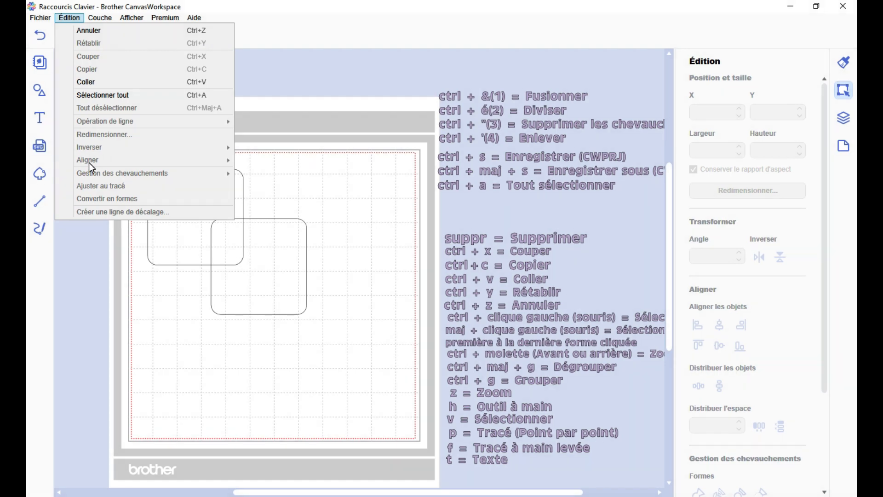
{"action": "left_click", "coordinate": [325, 201]}
{"action": "left_click_drag", "start_coordinate": [329, 175], "coordinate": [175, 272]}
{"action": "left_click", "coordinate": [70, 18]}
{"action": "mouse_move", "coordinate": [108, 159]}
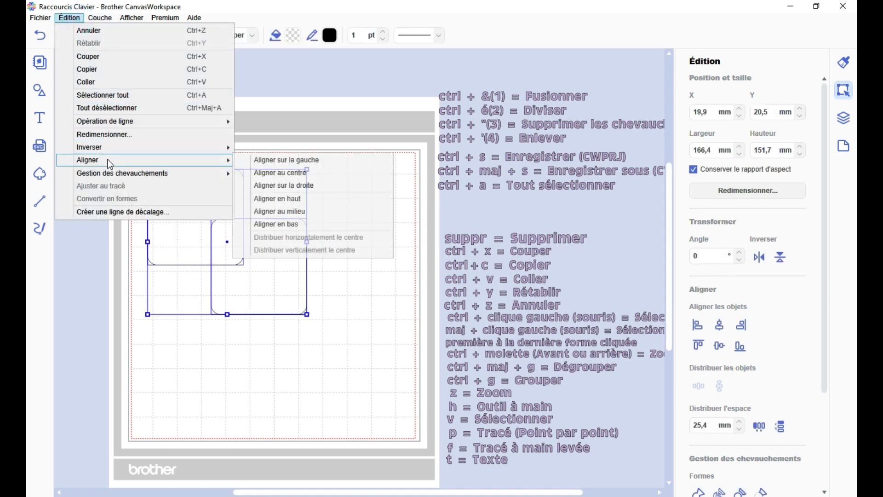
{"action": "mouse_move", "coordinate": [216, 177]}
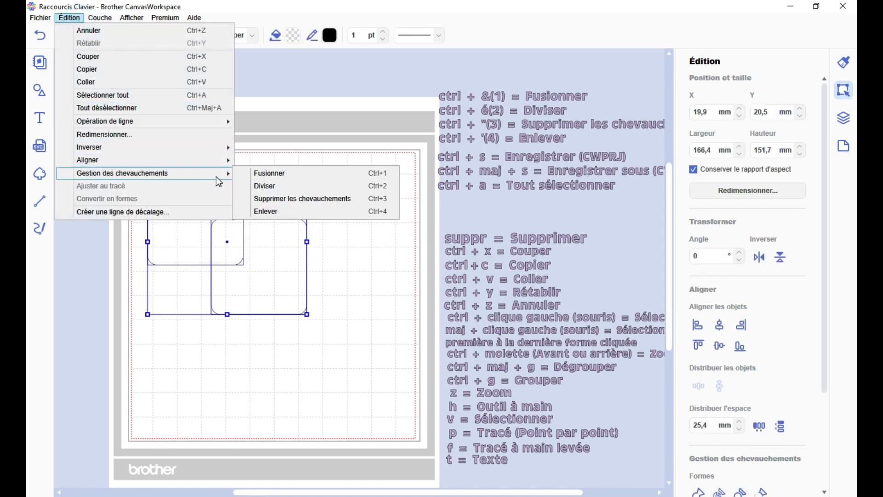
{"action": "mouse_move", "coordinate": [183, 162]}
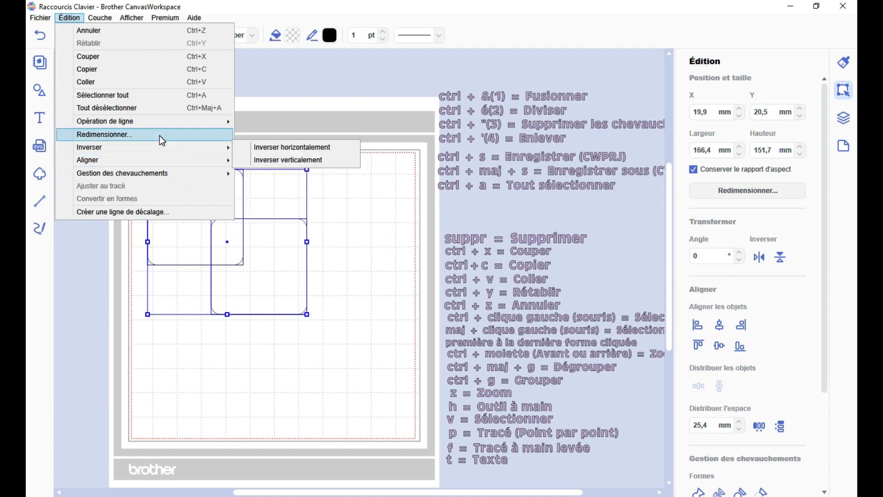
{"action": "mouse_move", "coordinate": [161, 123]}
{"action": "left_click", "coordinate": [458, 186]}
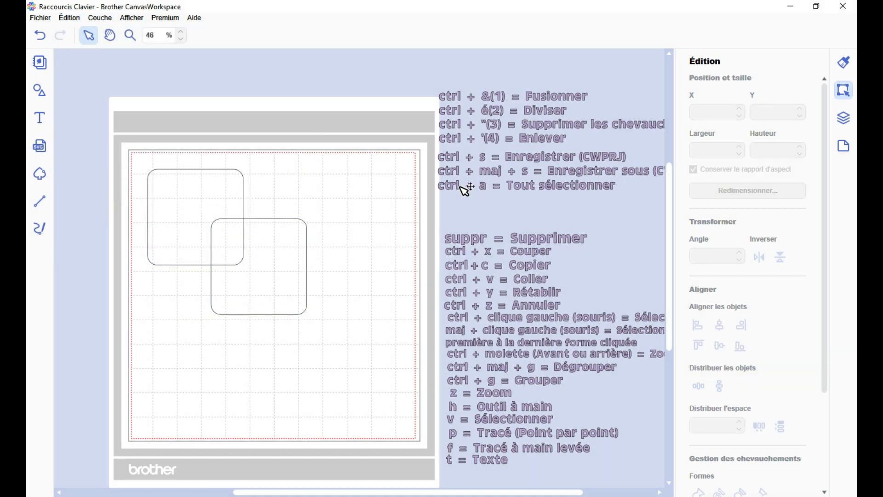
Move the "ctrl + a = Tout sélectionner" label just above the "suppr = Supprimer" label, and select everything before clearing the selection
{"action": "left_click_drag", "start_coordinate": [460, 186], "coordinate": [467, 223]}
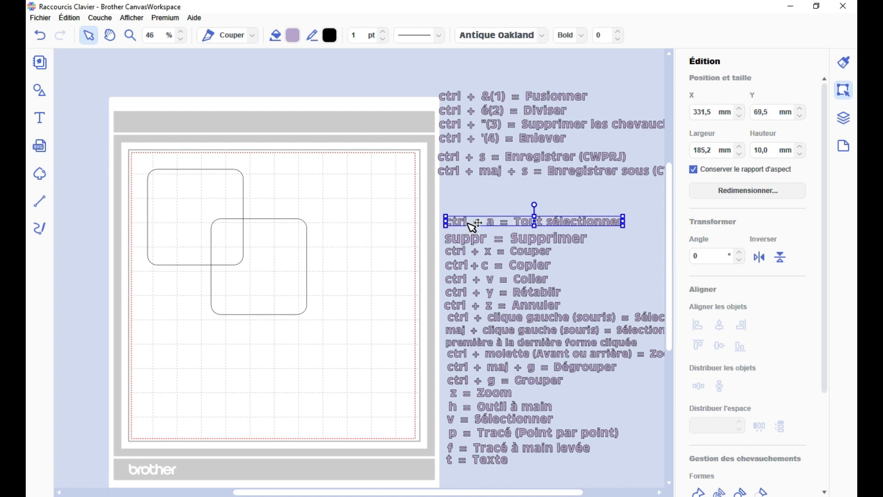
{"action": "left_click_drag", "start_coordinate": [343, 156], "coordinate": [340, 194]}
{"action": "left_click", "coordinate": [72, 18]}
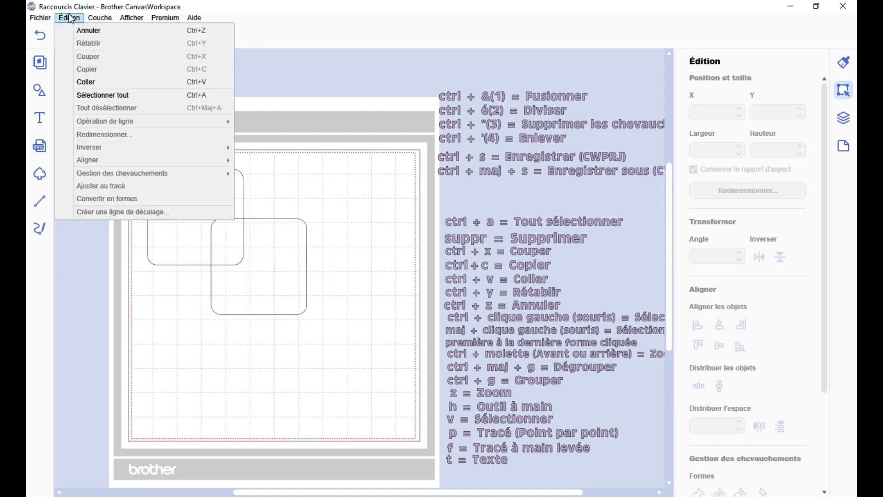
{"action": "left_click", "coordinate": [123, 95]}
{"action": "left_click", "coordinate": [276, 168]}
Move the "ctrl + maj + s = Enregistrer sous" label to the recap group, just above the "ctrl + a = Tout sélectionner" label
{"action": "left_click", "coordinate": [480, 173]}
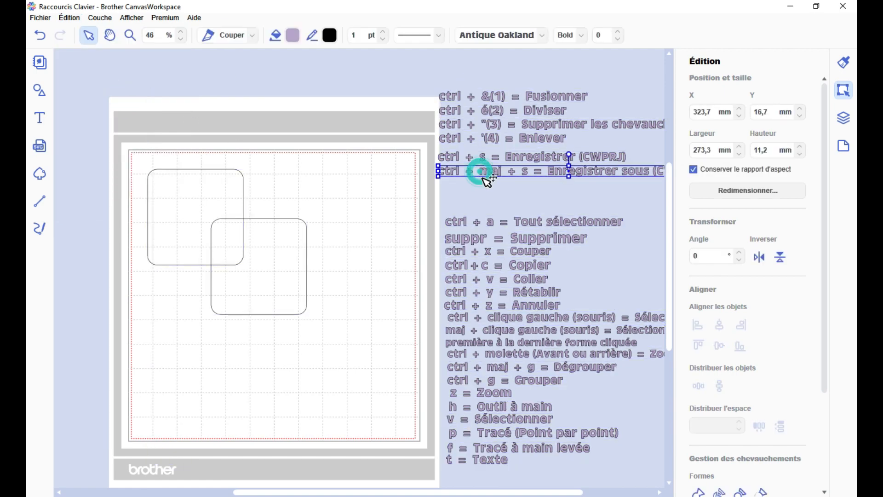
{"action": "left_click_drag", "start_coordinate": [483, 178], "coordinate": [489, 212]}
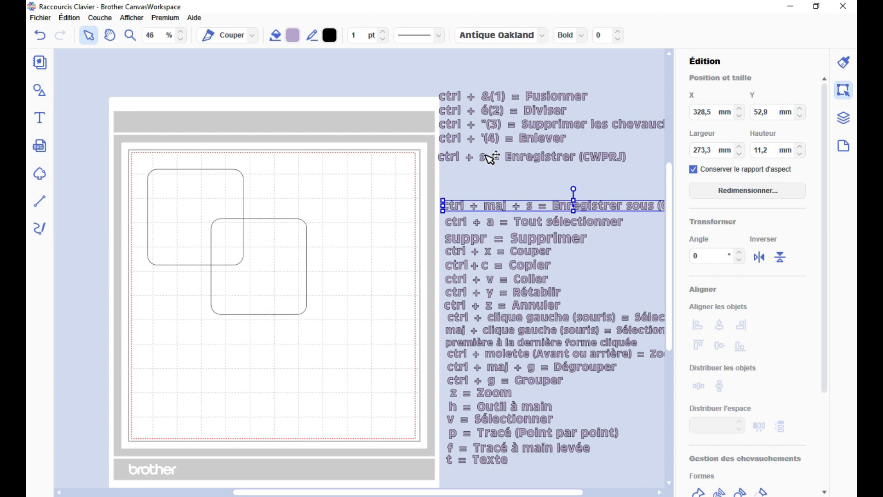
Move the "ctrl + s = Enregistrer (CWPRJ)" label just above the "ctrl + maj + s" label, and view the file commands
{"action": "left_click_drag", "start_coordinate": [491, 159], "coordinate": [494, 193]}
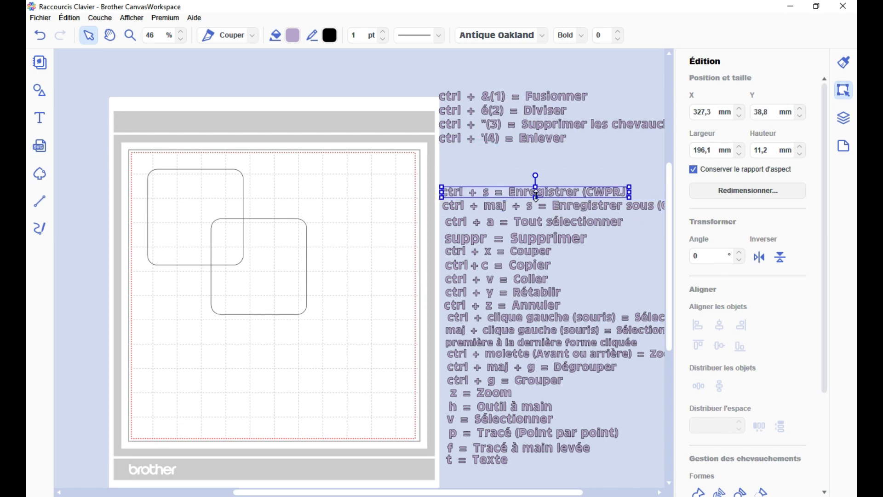
{"action": "left_click", "coordinate": [46, 18]}
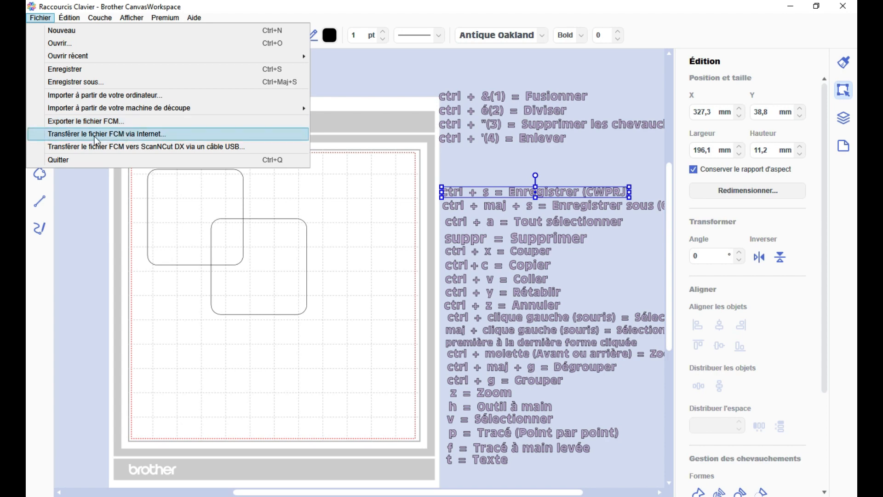
Move the four labels from "Fusionner" to "Enlever" just above the "ctrl + s" label, view the overlap options, and clear the selection
{"action": "left_click", "coordinate": [547, 130]}
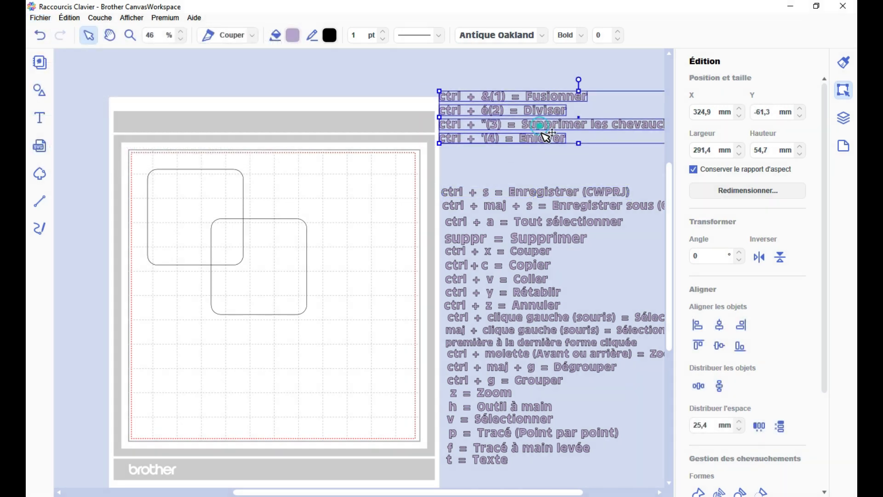
{"action": "left_click_drag", "start_coordinate": [548, 130], "coordinate": [546, 168]}
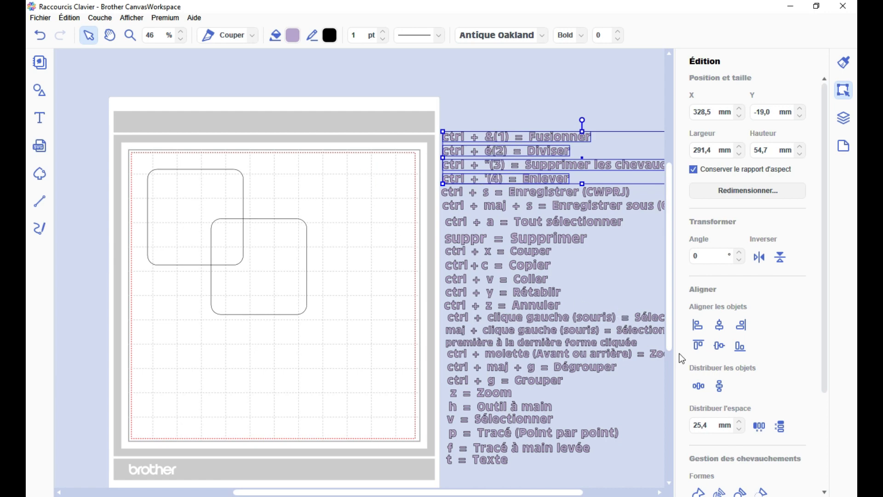
{"action": "scroll", "coordinate": [719, 386], "scroll_direction": "down", "scroll_amount": 1}
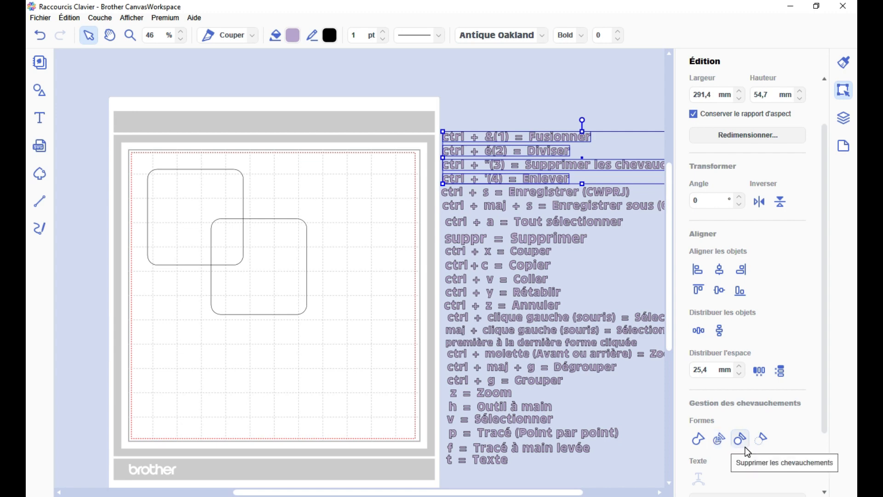
{"action": "left_click", "coordinate": [358, 197]}
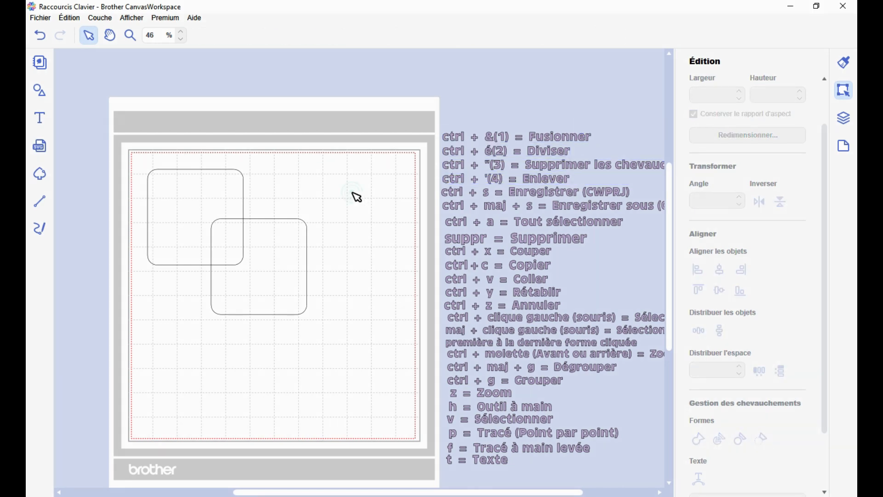